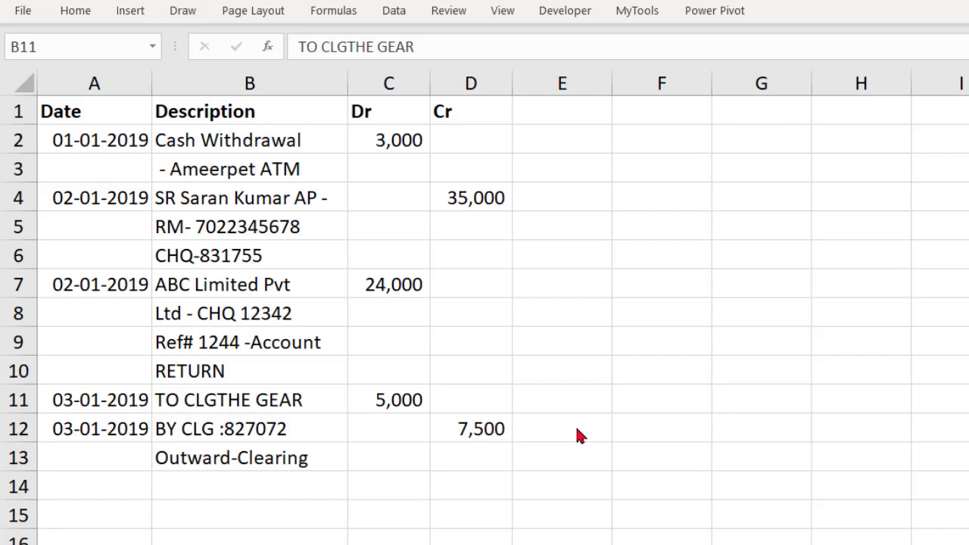
Review the multi-line descriptions of the first and third transactions and the single-line TO CLGTHE GEAR.
{"action": "left_click", "coordinate": [331, 141]}
{"action": "left_click_drag", "start_coordinate": [331, 141], "coordinate": [328, 160]}
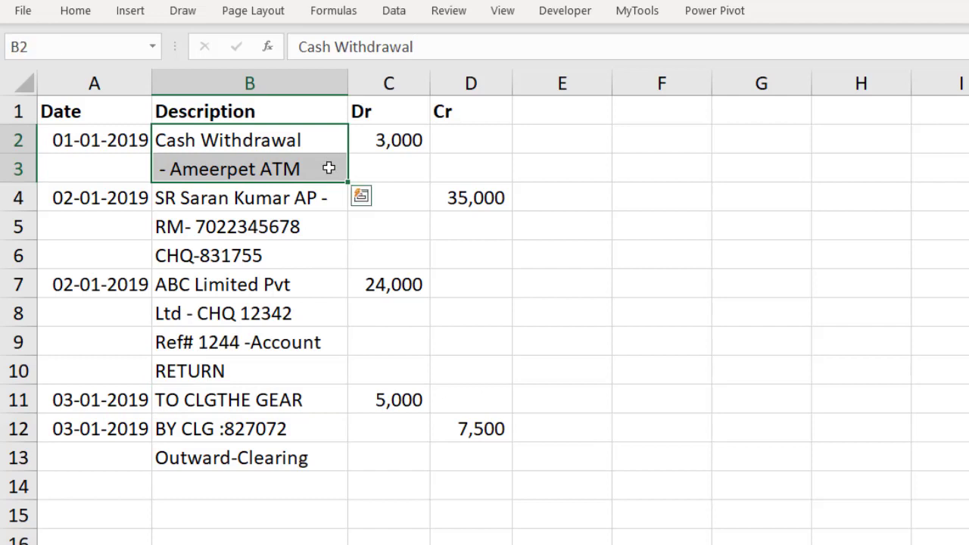
{"action": "left_click_drag", "start_coordinate": [292, 281], "coordinate": [288, 368]}
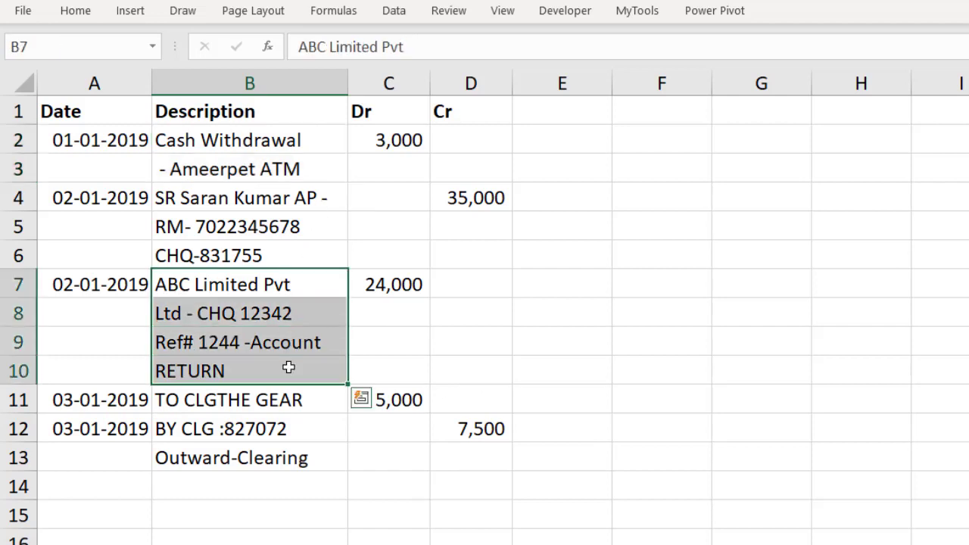
{"action": "left_click", "coordinate": [318, 403]}
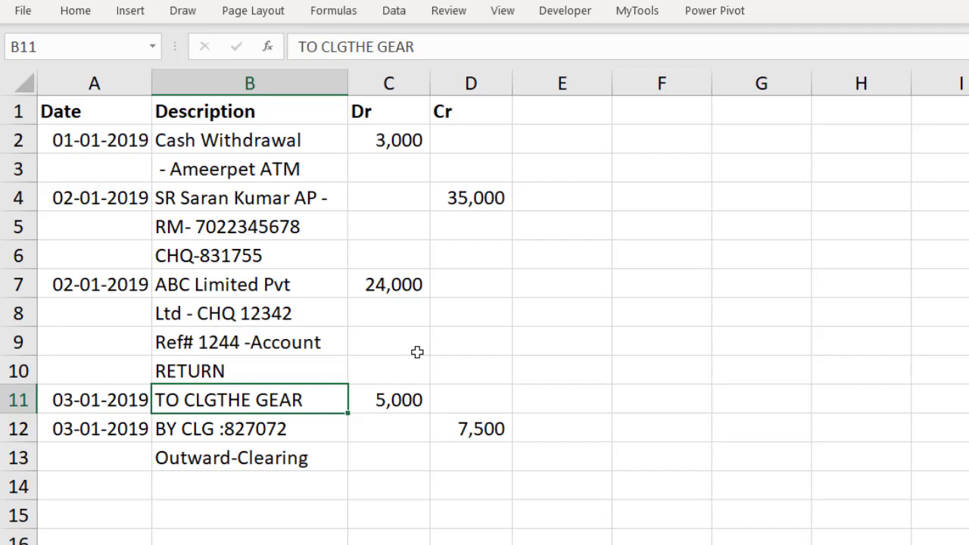
Enter =IF(A2="",E1,E1+1) in E2 as the transaction counter, returning 1.
{"action": "left_click", "coordinate": [563, 145]}
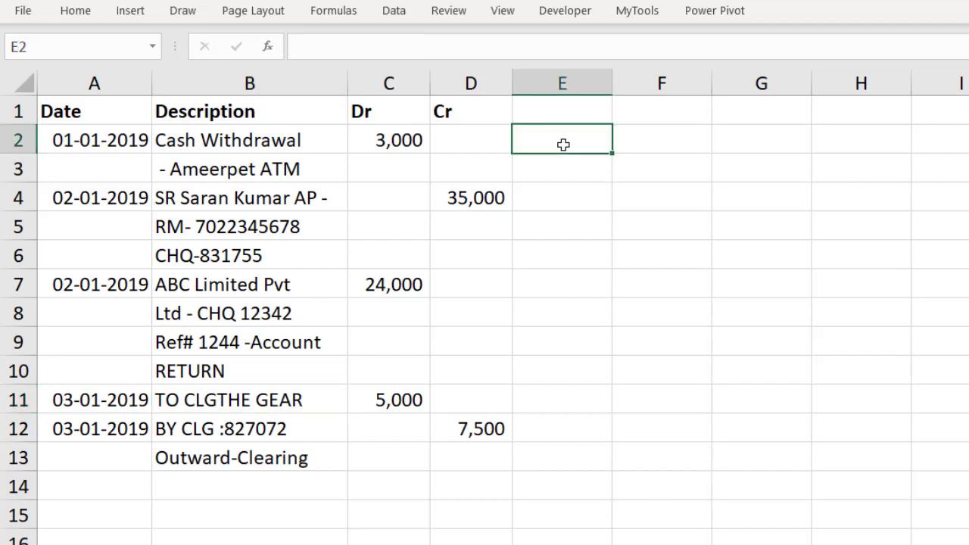
{"action": "type", "text": "=if"}
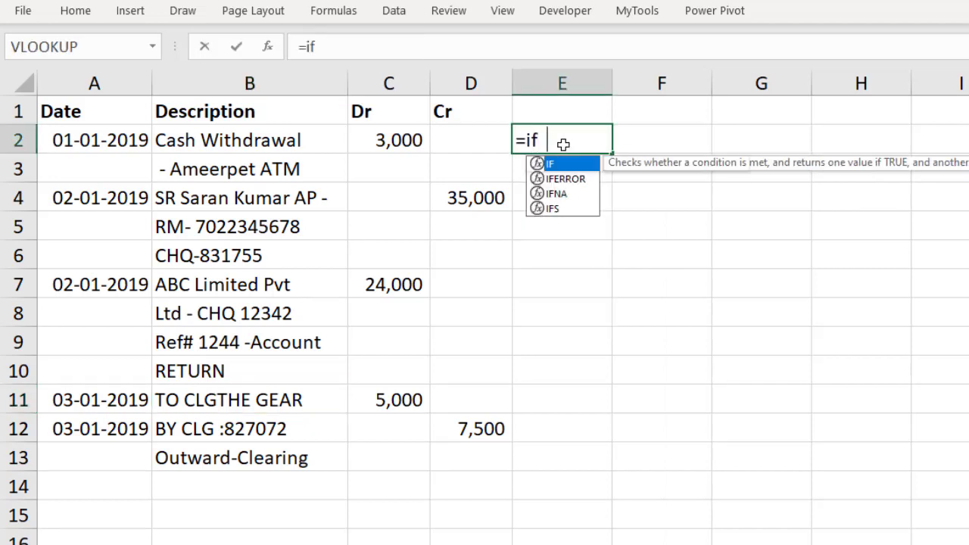
{"action": "key", "text": "Tab"}
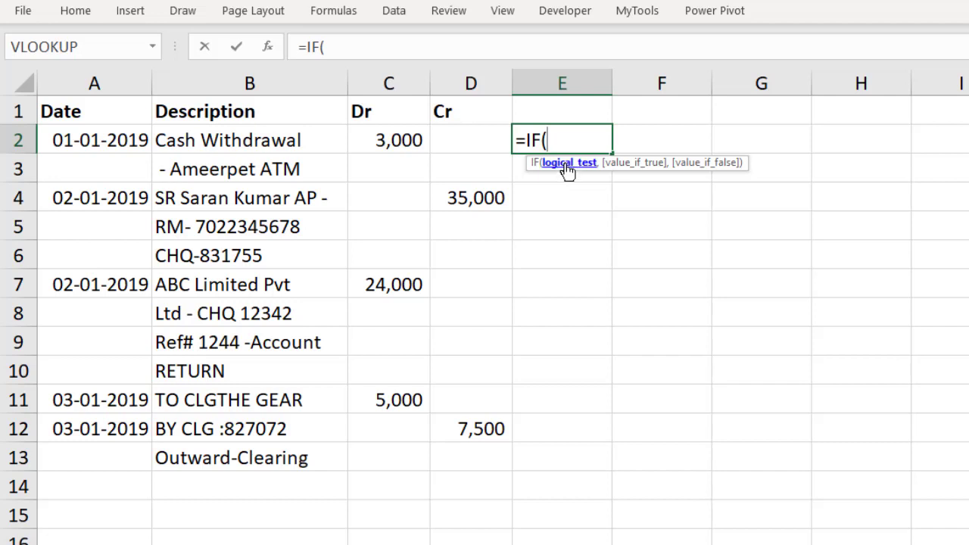
{"action": "left_click", "coordinate": [88, 139]}
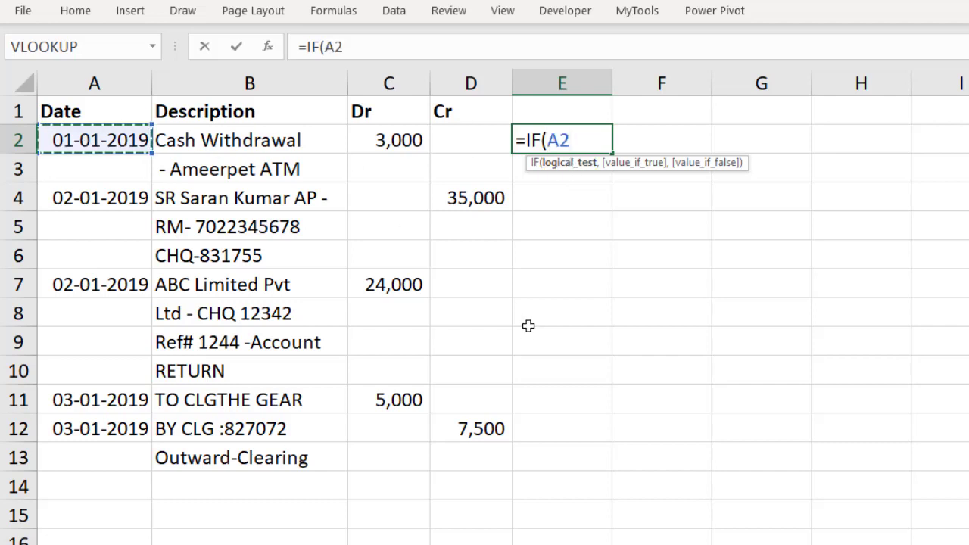
{"action": "type", "text": "=\"\""}
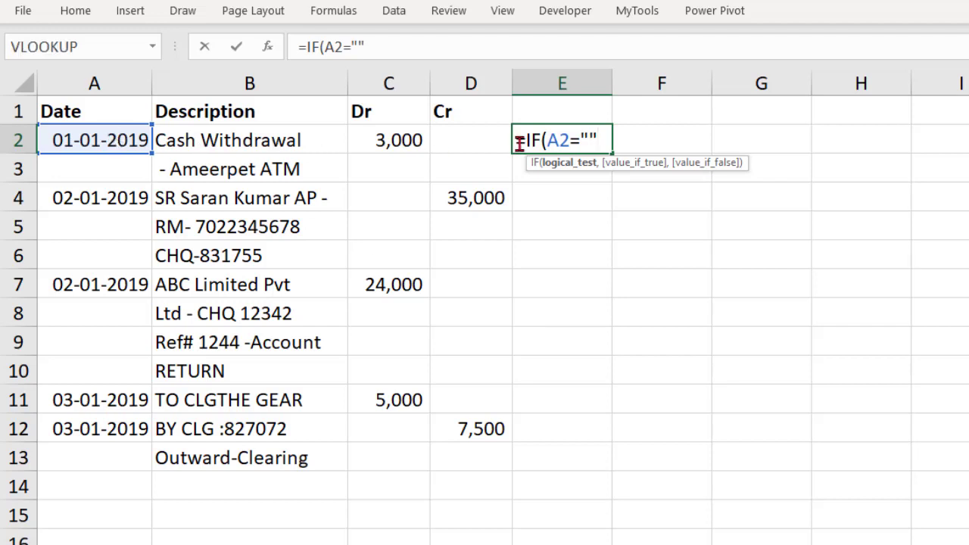
{"action": "type", "text": ","}
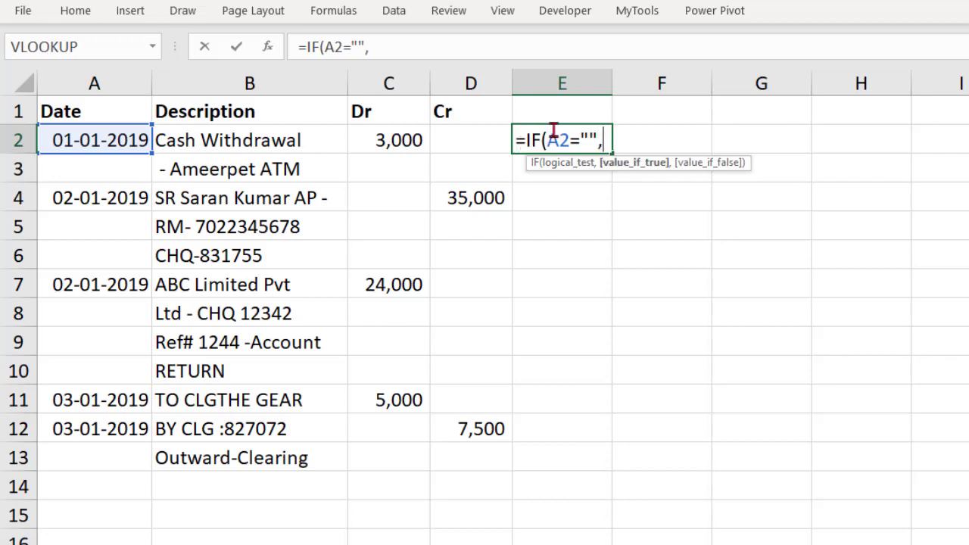
{"action": "left_click", "coordinate": [579, 107]}
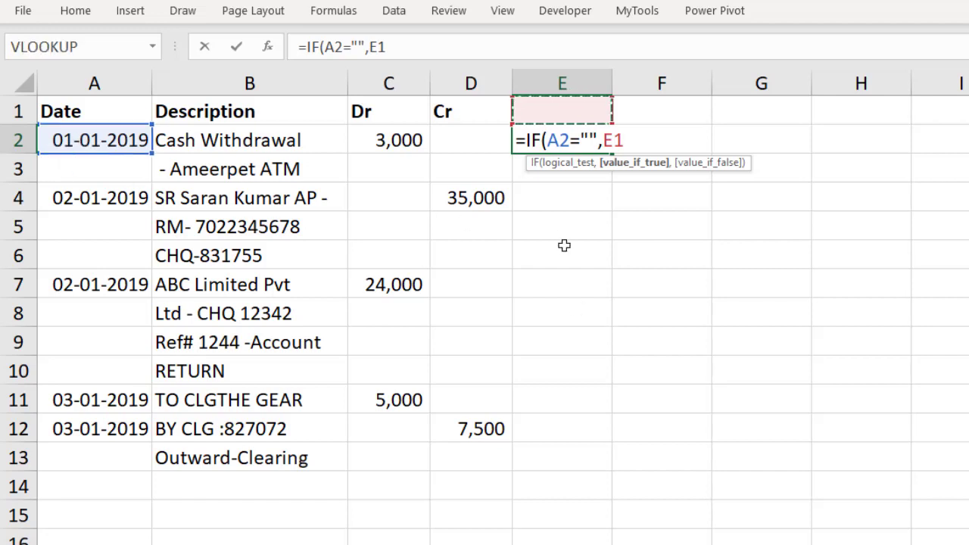
{"action": "type", "text": ","}
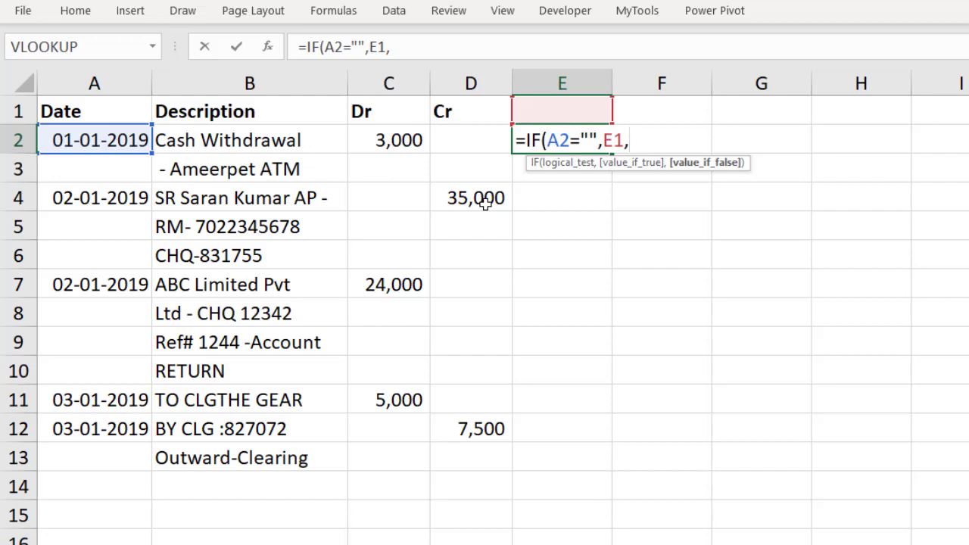
{"action": "left_click", "coordinate": [575, 107]}
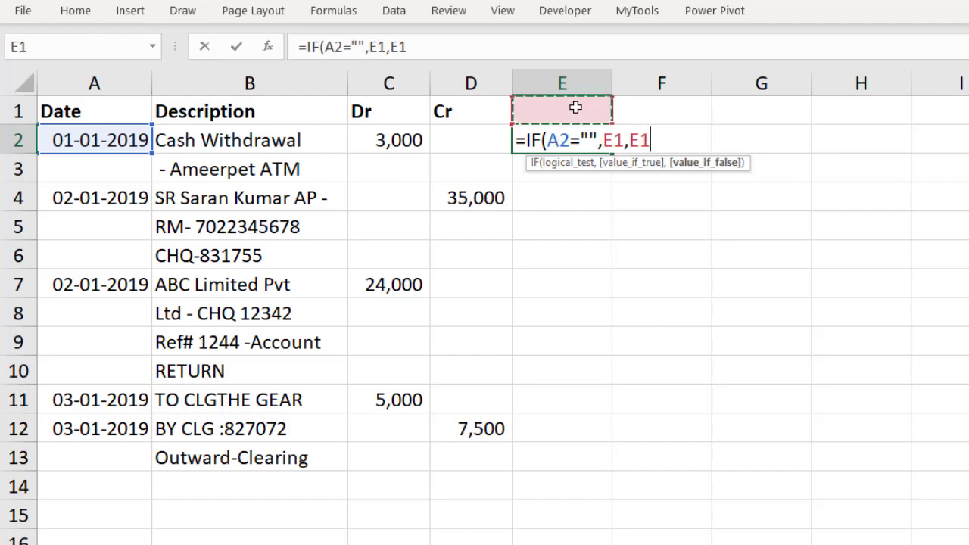
{"action": "type", "text": "+1"}
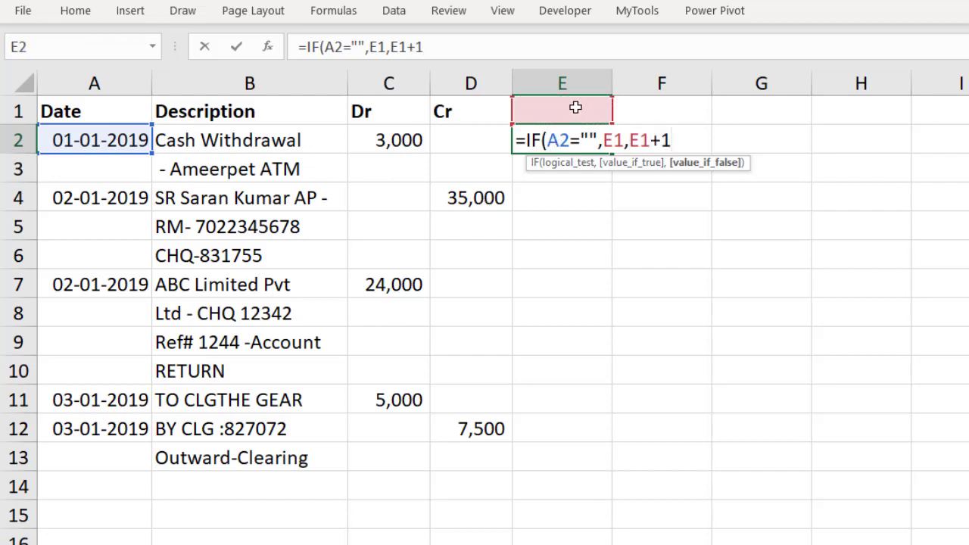
{"action": "type", "text": "0"}
{"action": "key", "text": "BackSpace"}
{"action": "type", "text": ")"}
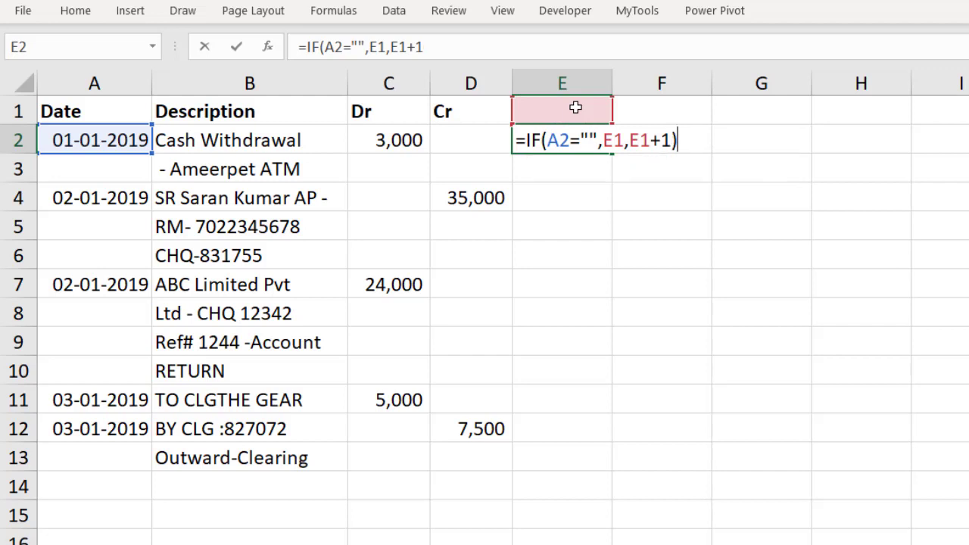
{"action": "key", "text": "Return"}
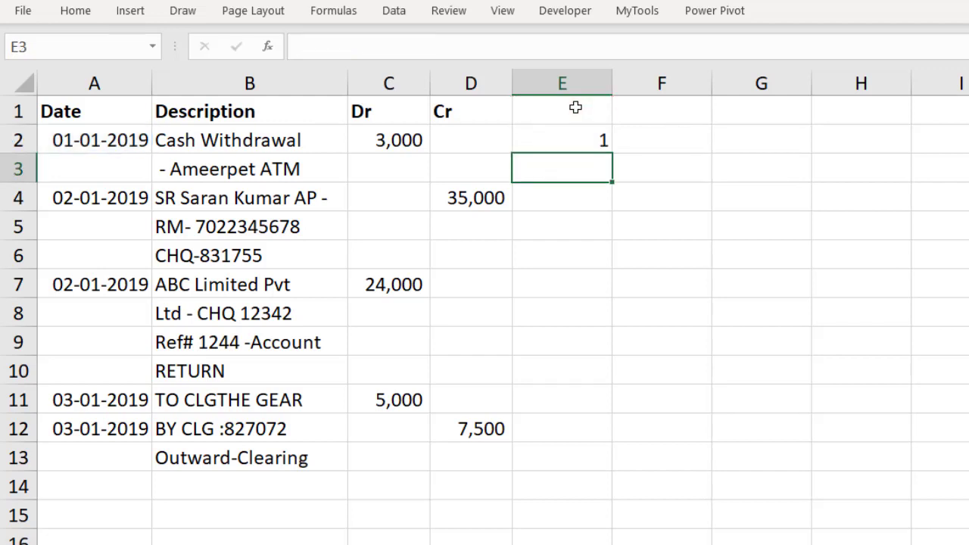
Copy E2's numbering formula into E3 and E4, checking the copied references.
{"action": "left_click", "coordinate": [600, 141]}
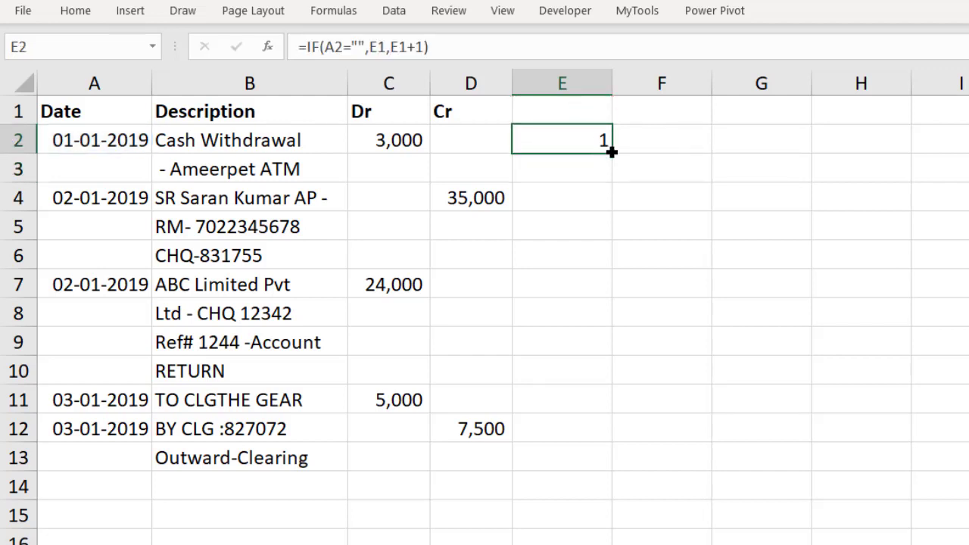
{"action": "left_click_drag", "start_coordinate": [612, 152], "coordinate": [614, 177]}
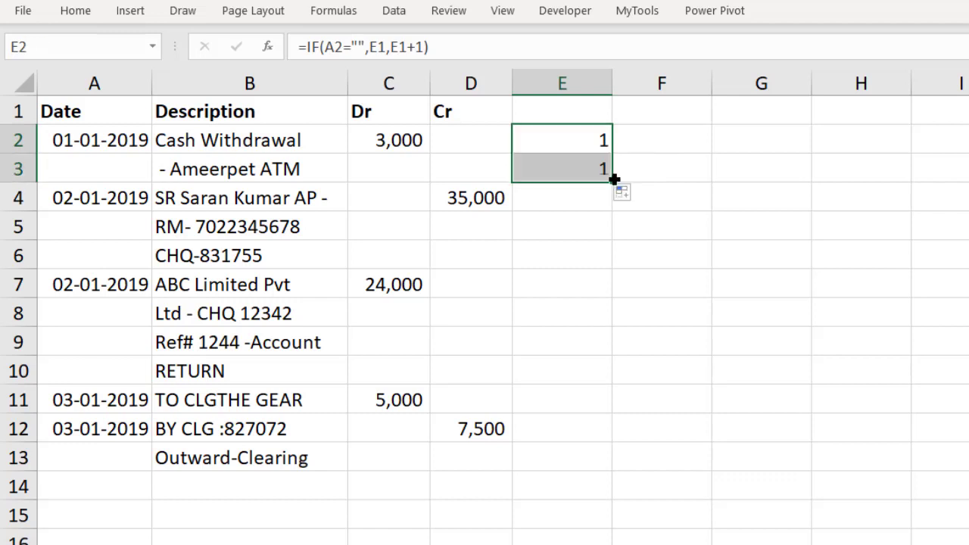
{"action": "left_click", "coordinate": [558, 166]}
{"action": "double_click", "coordinate": [579, 168]}
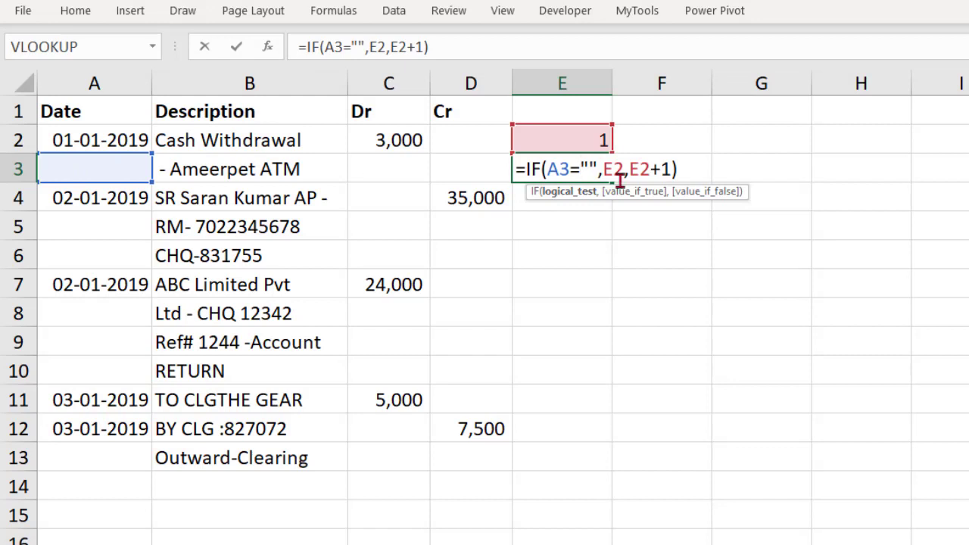
{"action": "key", "text": "Return"}
{"action": "left_click", "coordinate": [567, 173]}
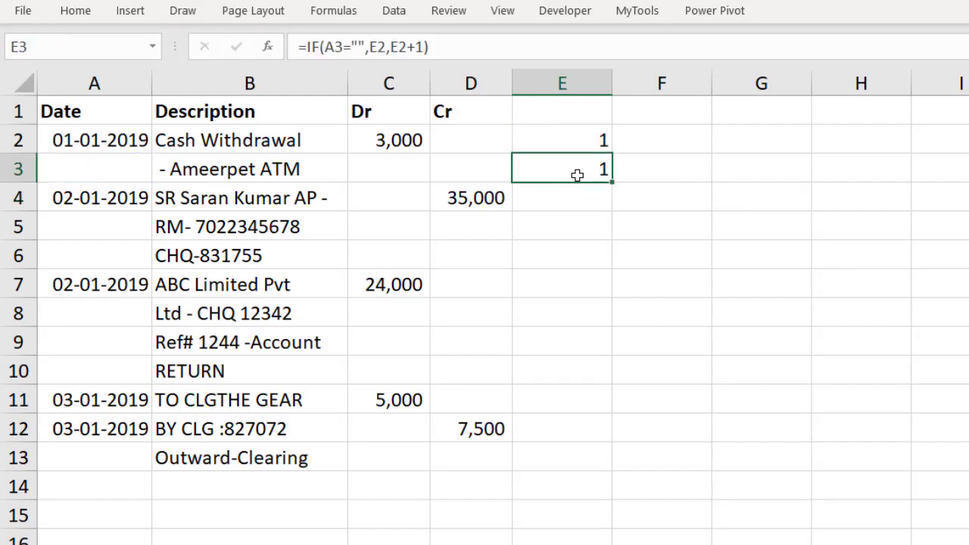
{"action": "left_click_drag", "start_coordinate": [612, 184], "coordinate": [612, 210]}
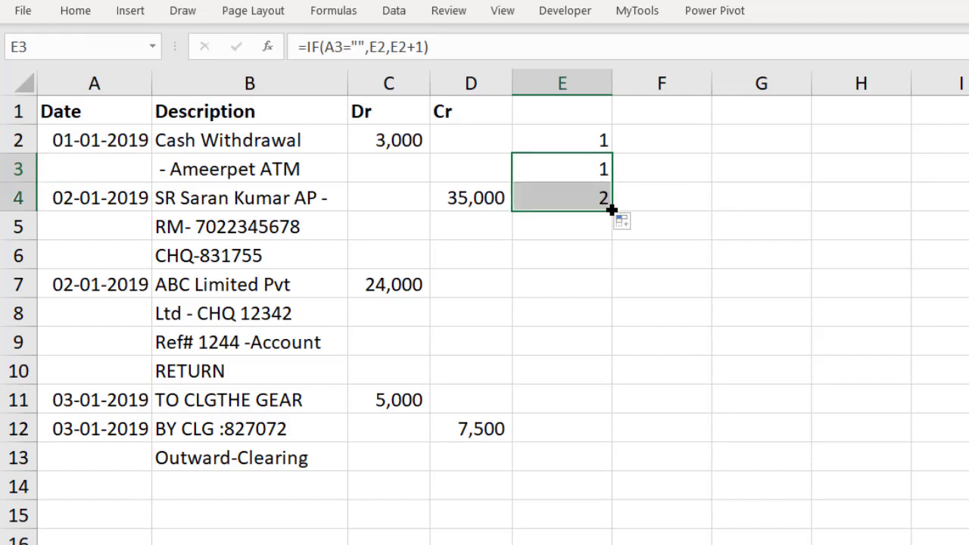
{"action": "left_click", "coordinate": [566, 197]}
{"action": "double_click", "coordinate": [566, 197]}
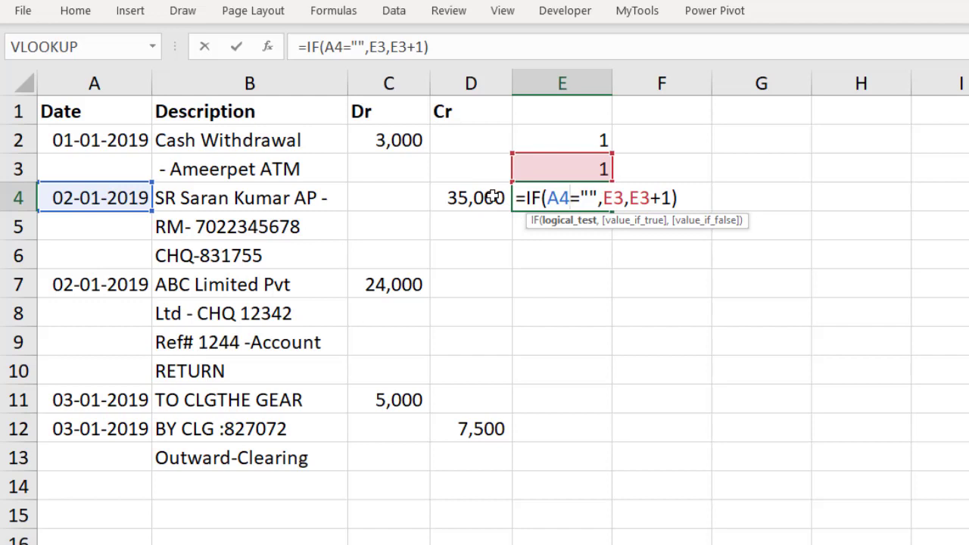
{"action": "key", "text": "Return"}
Fill the formula down to E13 and confirm rows share transaction numbers 1 to 5.
{"action": "left_click", "coordinate": [579, 196]}
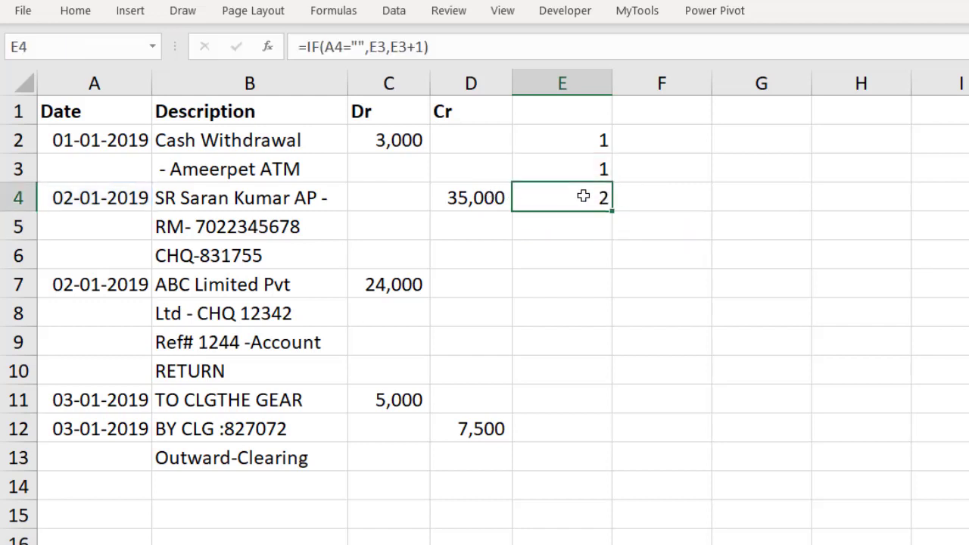
{"action": "left_click_drag", "start_coordinate": [610, 209], "coordinate": [601, 478]}
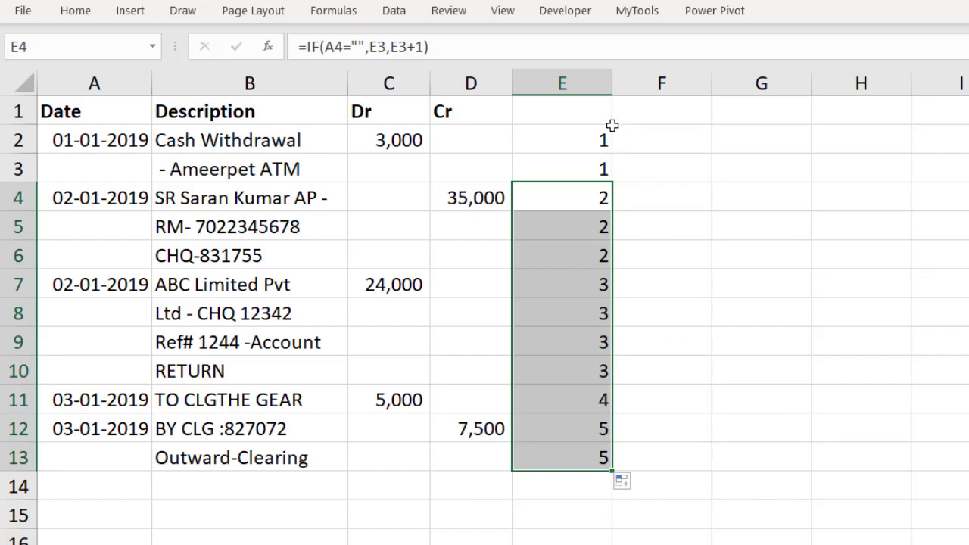
{"action": "left_click", "coordinate": [565, 129]}
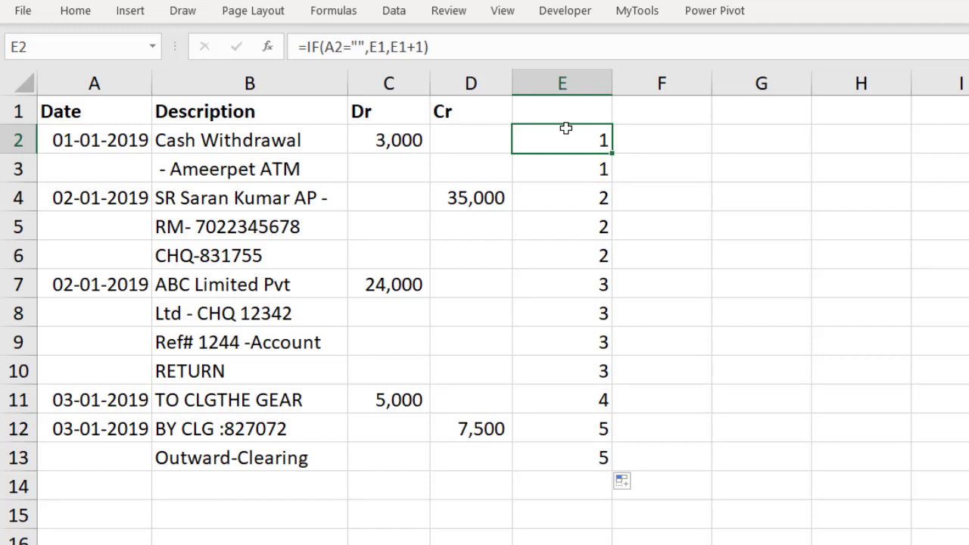
{"action": "left_click_drag", "start_coordinate": [565, 134], "coordinate": [594, 371]}
{"action": "left_click", "coordinate": [579, 398]}
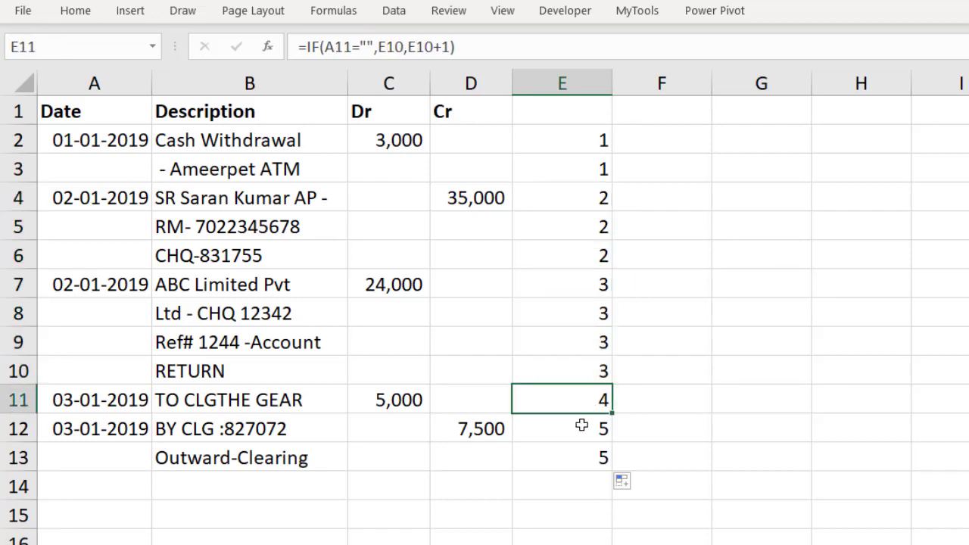
{"action": "left_click_drag", "start_coordinate": [580, 426], "coordinate": [580, 455]}
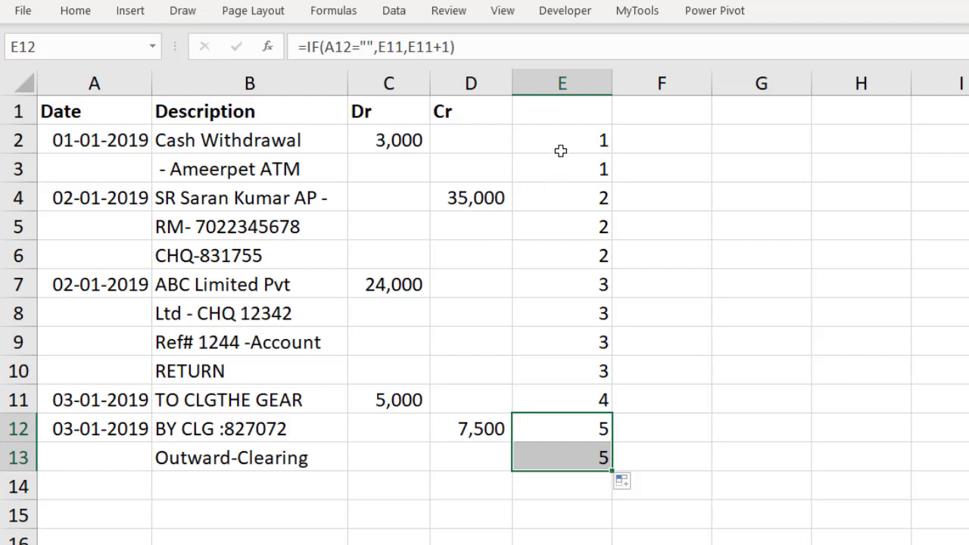
{"action": "left_click", "coordinate": [631, 150]}
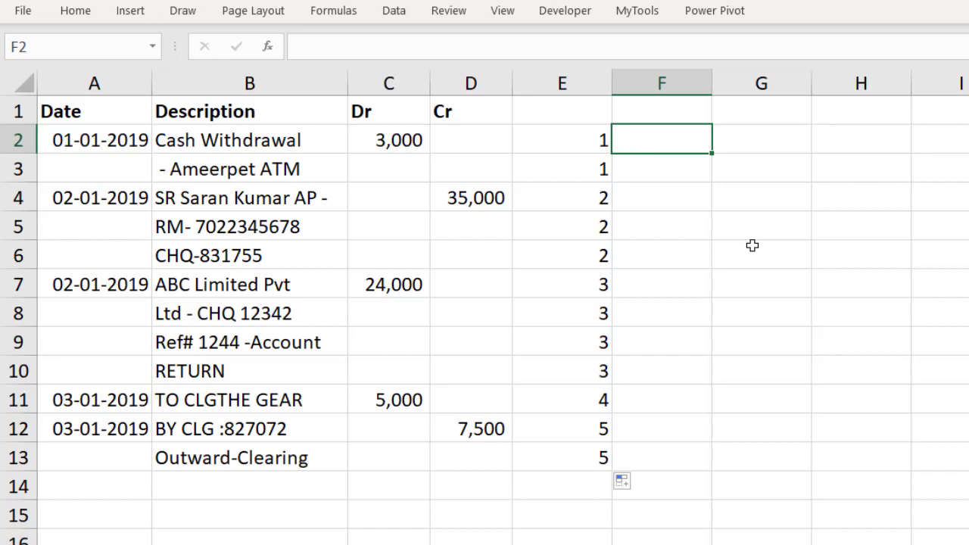
Enter =COUNTIF(E:E,E2) in F2 to count rows per transaction number.
{"action": "type", "text": "=countif"}
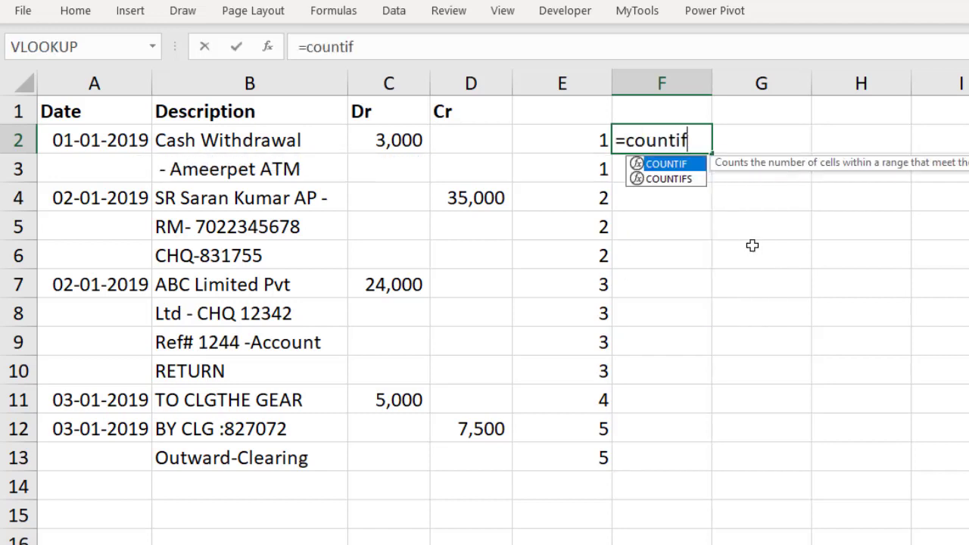
{"action": "key", "text": "Tab"}
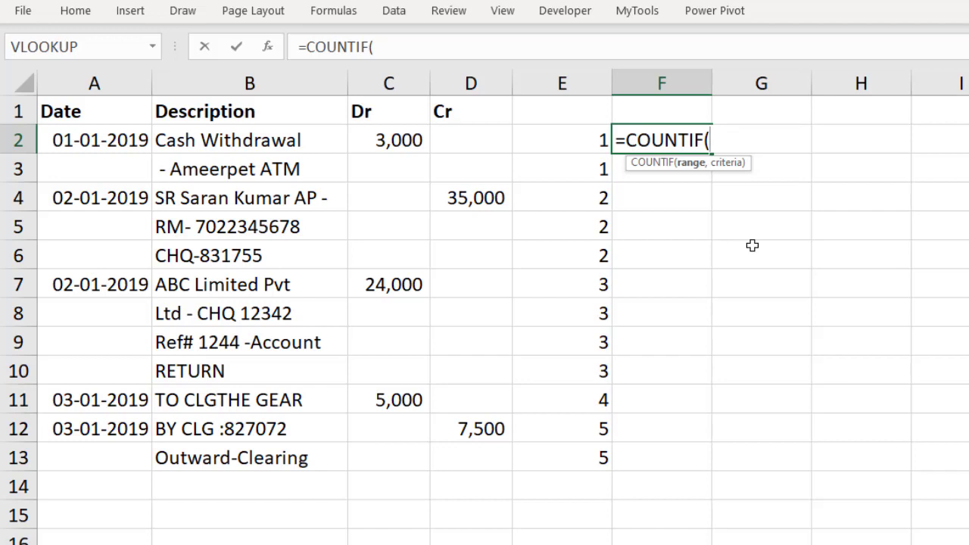
{"action": "left_click", "coordinate": [560, 84]}
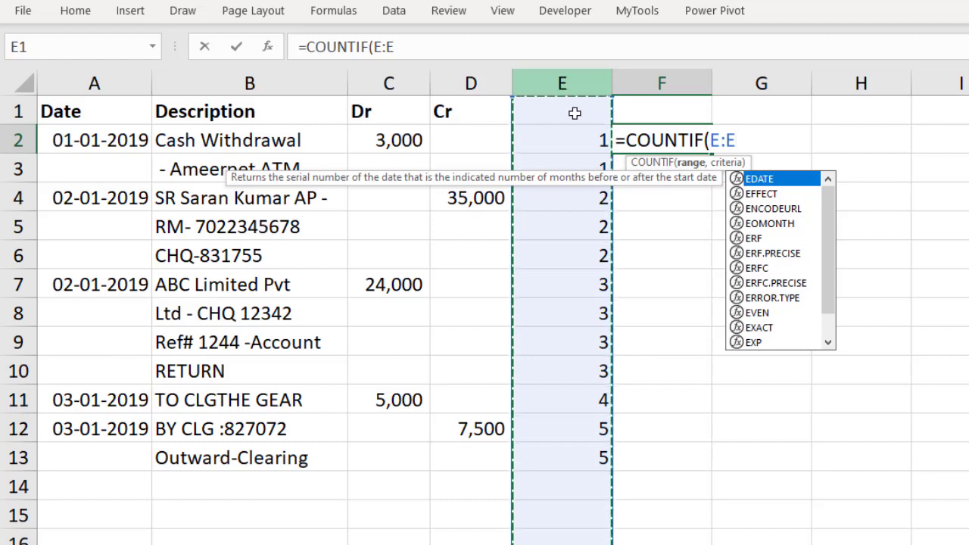
{"action": "type", "text": ","}
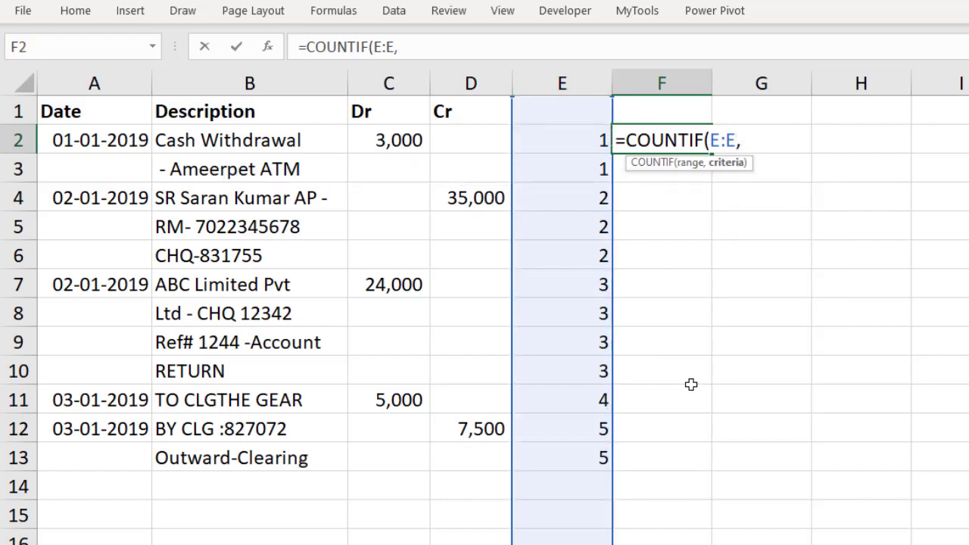
{"action": "left_click", "coordinate": [578, 134]}
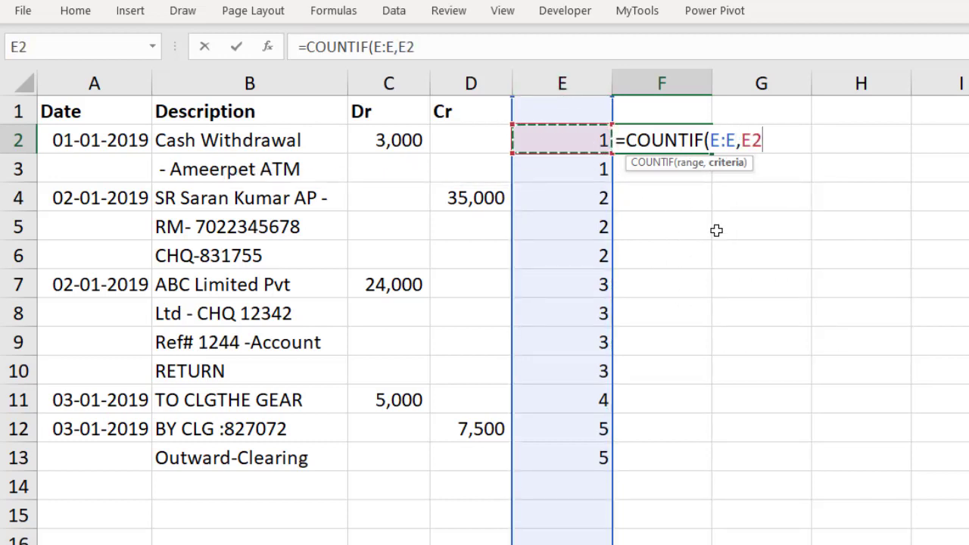
{"action": "type", "text": ")"}
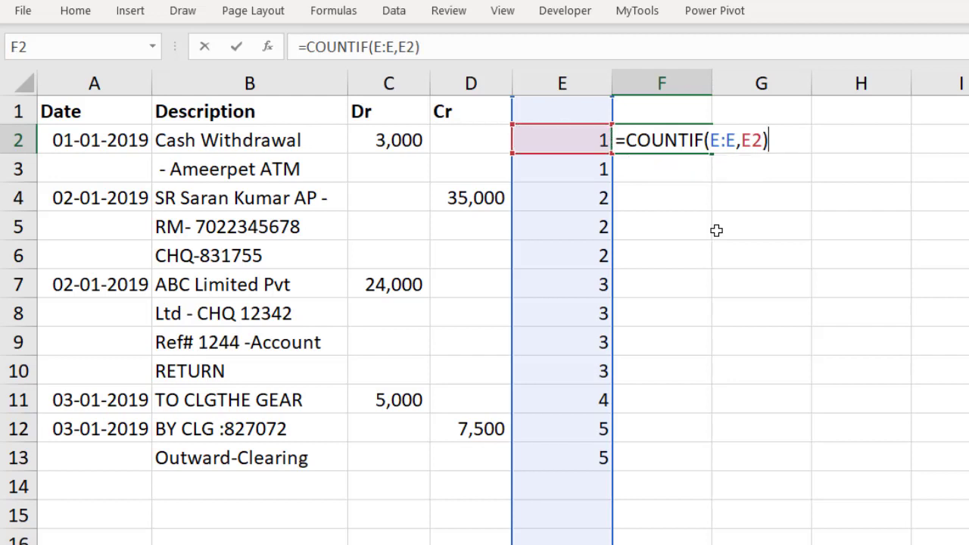
{"action": "left_click", "coordinate": [712, 140]}
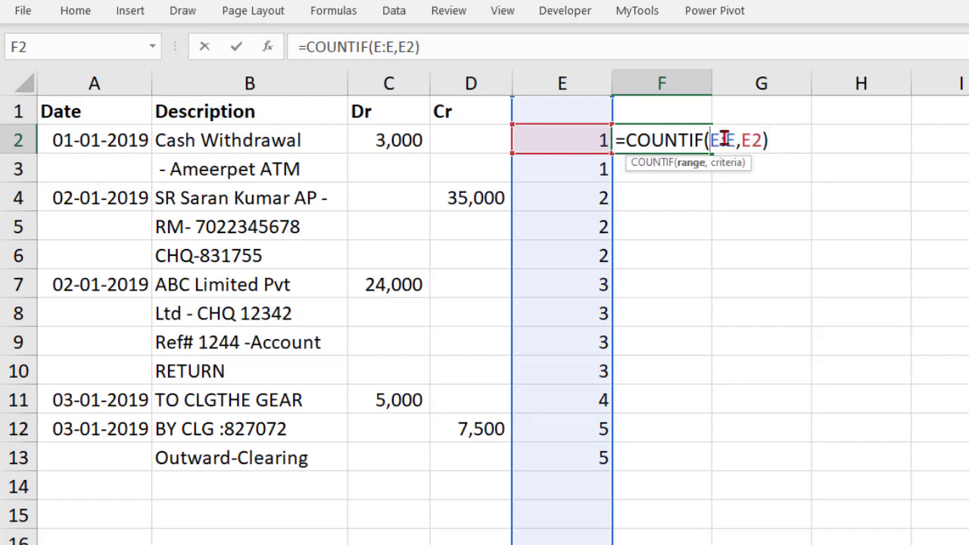
{"action": "left_click", "coordinate": [727, 163]}
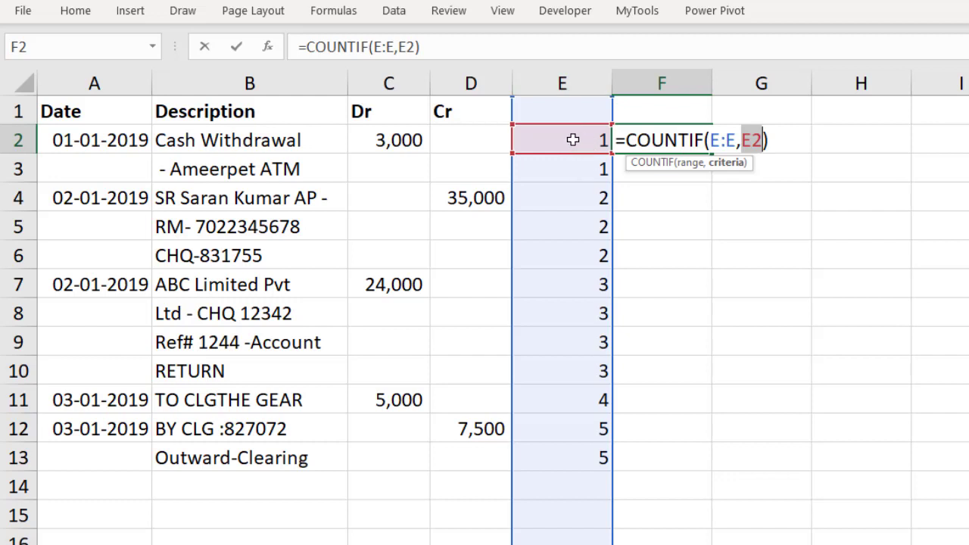
{"action": "key", "text": "Return"}
Copy F2's COUNTIF formula down through F13 and check the counts 2, 3, 4, 1, 2.
{"action": "key", "text": "Up"}
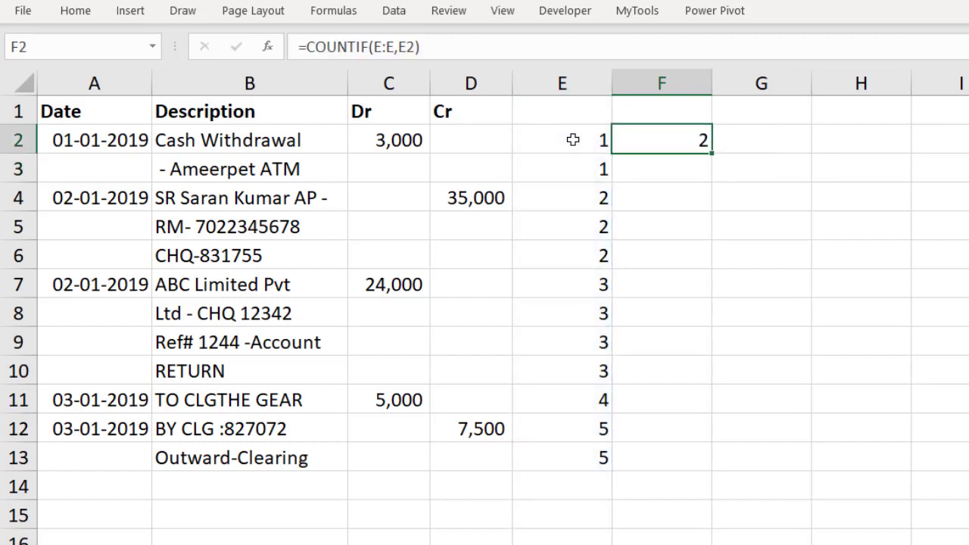
{"action": "key", "text": "ctrl+c"}
{"action": "key", "text": "Down"}
{"action": "key", "text": "shift+Down"}
{"action": "key", "text": "shift+Down"}
{"action": "key", "text": "shift+Down"}
{"action": "key", "text": "shift+Down"}
{"action": "key", "text": "shift+Down"}
{"action": "key", "text": "shift+Down"}
{"action": "key", "text": "shift+Down"}
{"action": "key", "text": "shift+Down"}
{"action": "key", "text": "shift+Down"}
{"action": "key", "text": "shift+Down"}
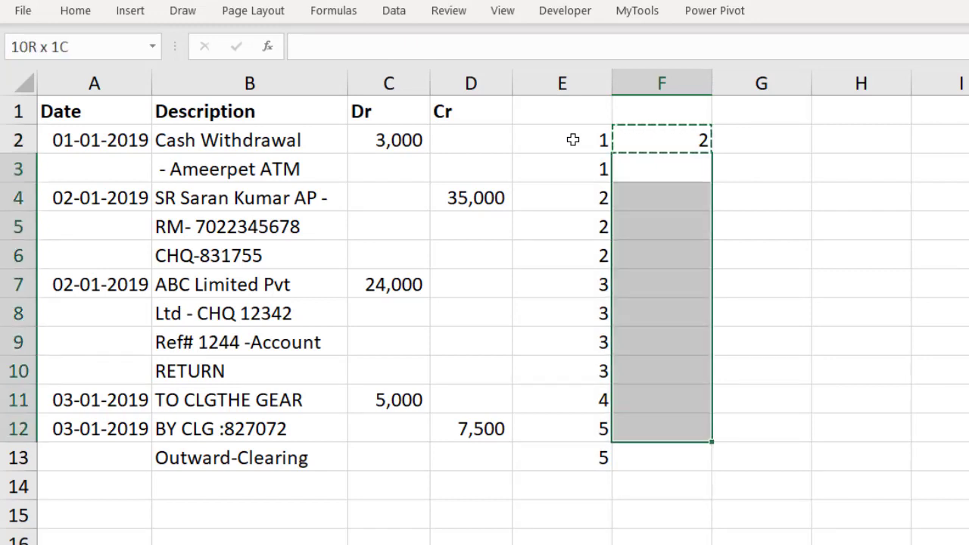
{"action": "key", "text": "ctrl+v"}
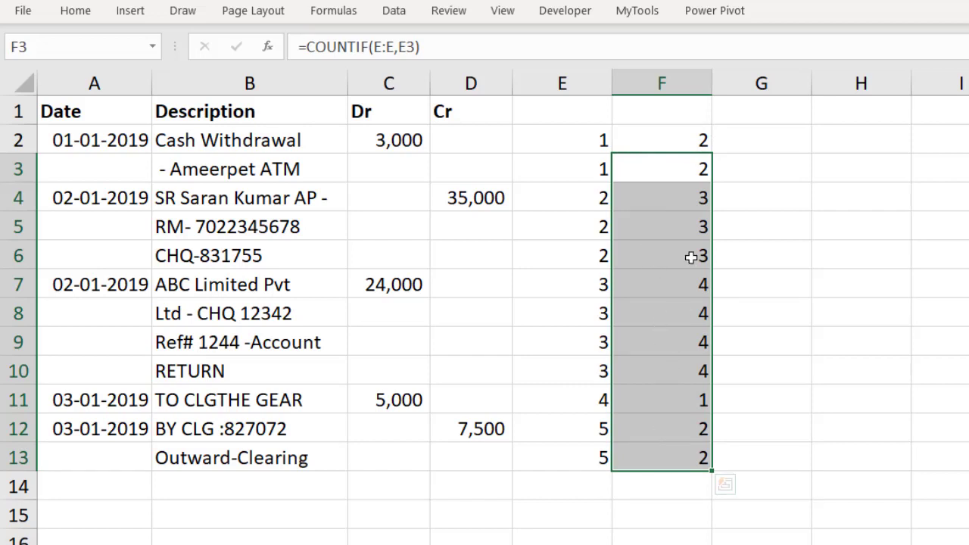
{"action": "left_click", "coordinate": [663, 165]}
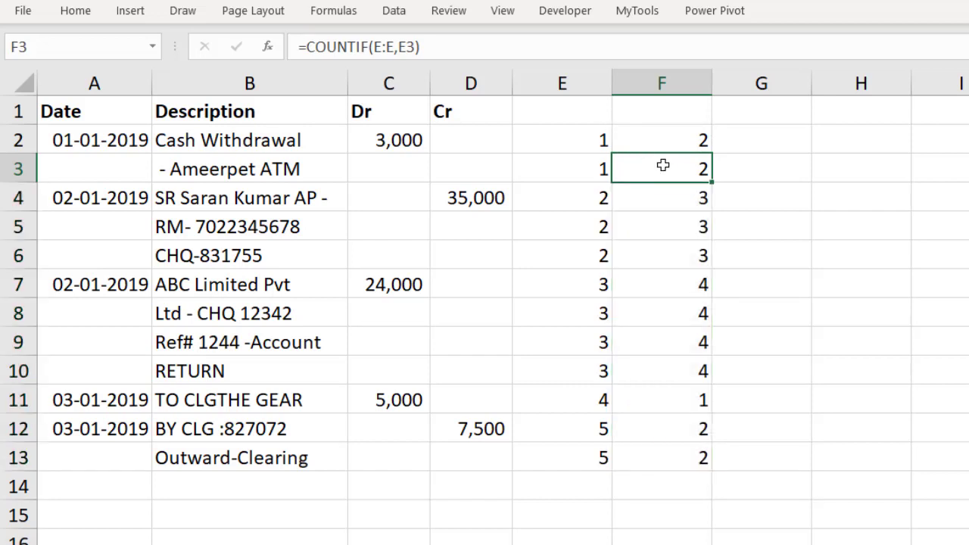
{"action": "left_click", "coordinate": [668, 227]}
{"action": "key", "text": "shift+Down"}
{"action": "key", "text": "ctrl+v"}
{"action": "left_click_drag", "start_coordinate": [683, 145], "coordinate": [681, 465]}
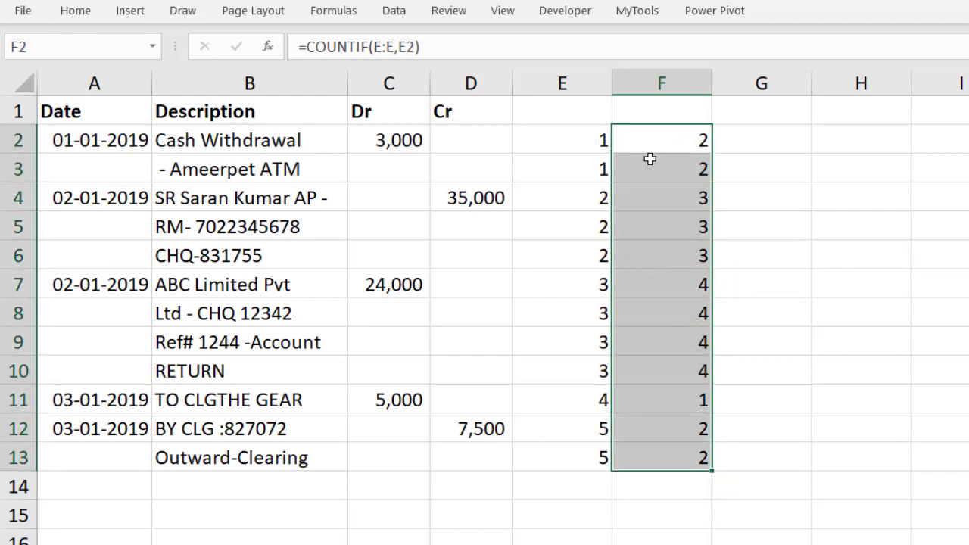
{"action": "key", "text": "F2"}
Change F2 to =IF(A2="","",COUNTIF(E:E,E2)) so undated rows stay blank.
{"action": "left_click", "coordinate": [626, 141]}
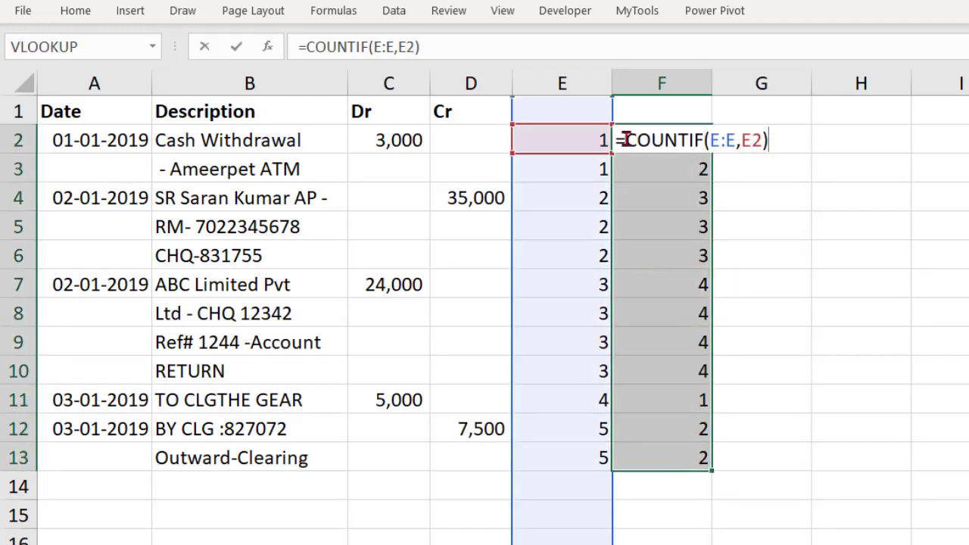
{"action": "type", "text": "if"}
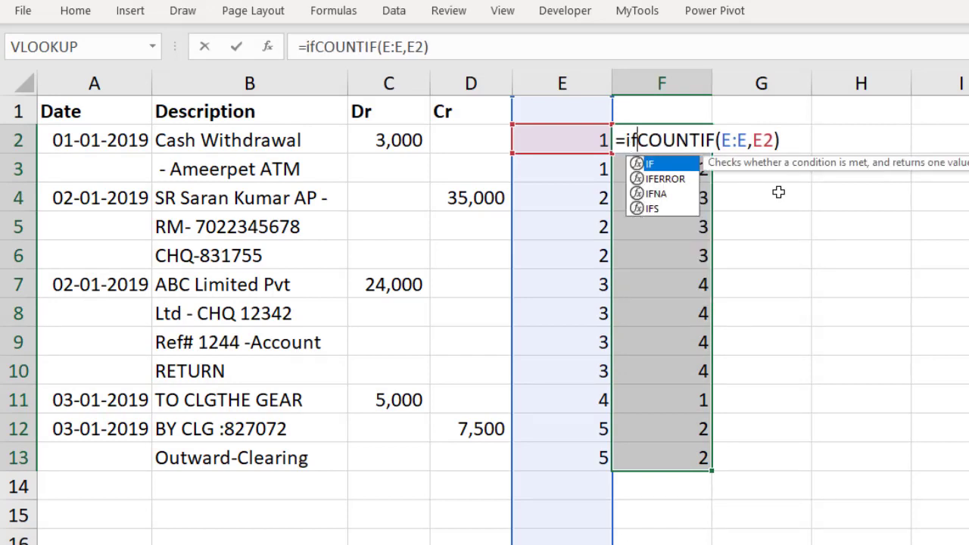
{"action": "key", "text": "Tab"}
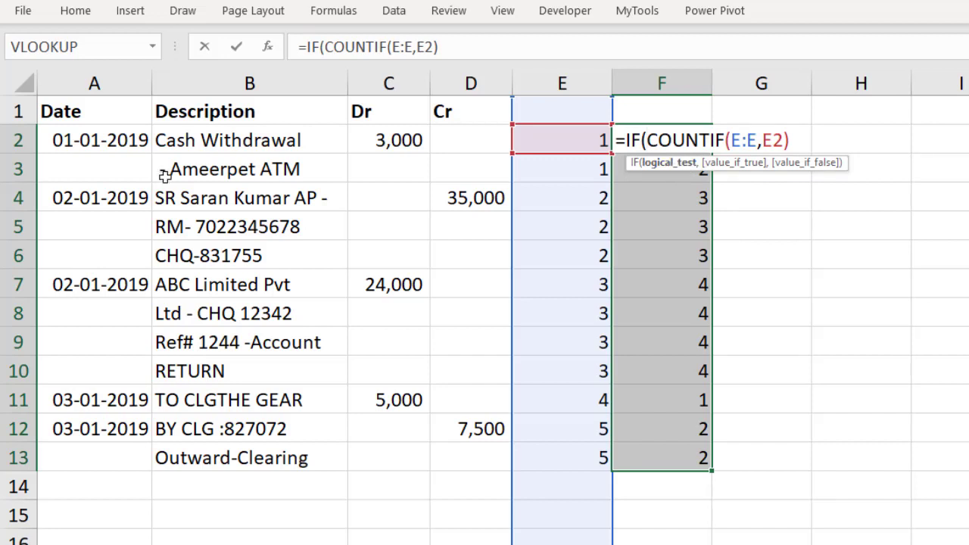
{"action": "left_click", "coordinate": [123, 142]}
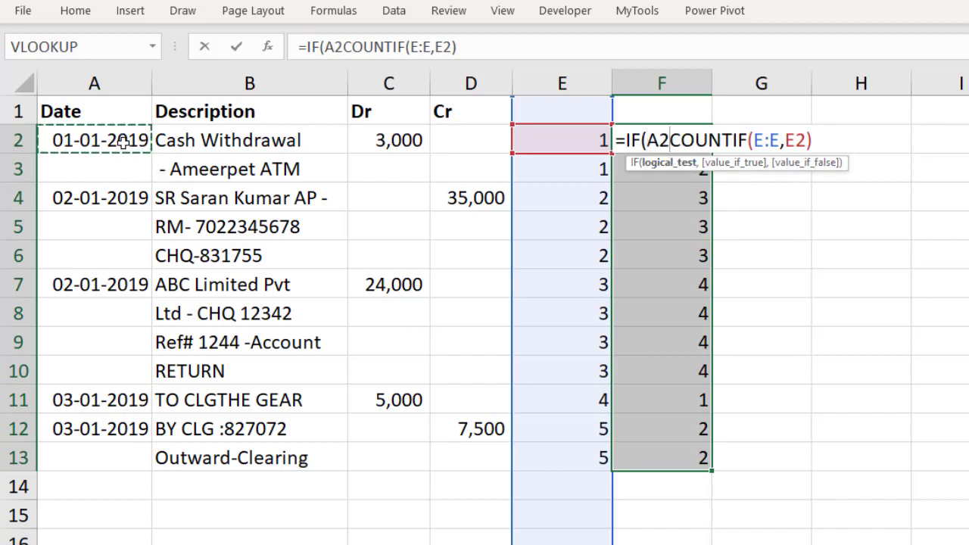
{"action": "type", "text": "=\"\","}
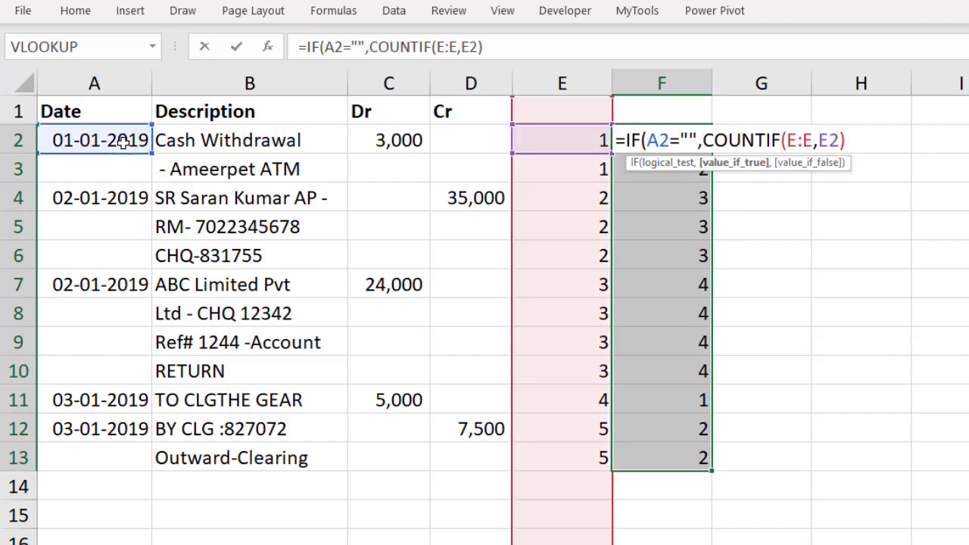
{"action": "type", "text": "\"\""}
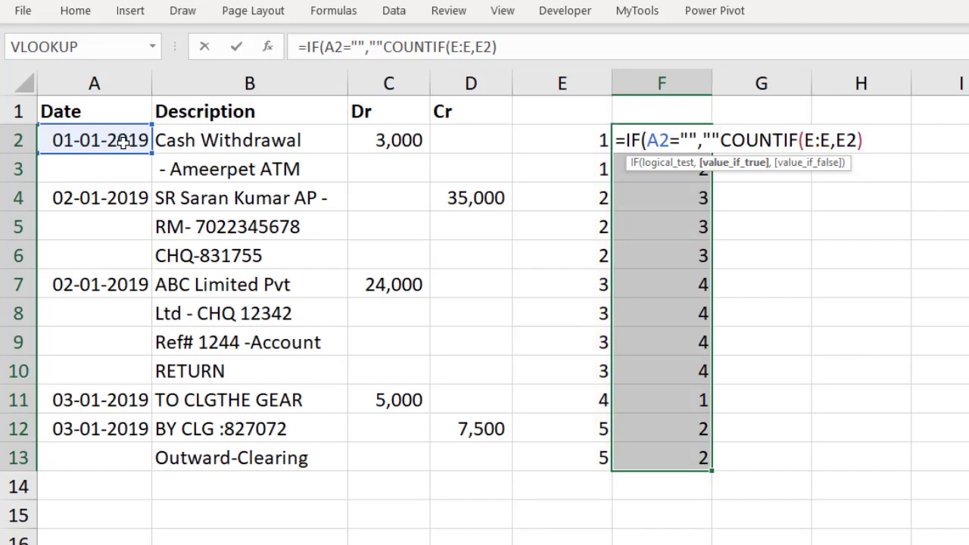
{"action": "type", "text": ","}
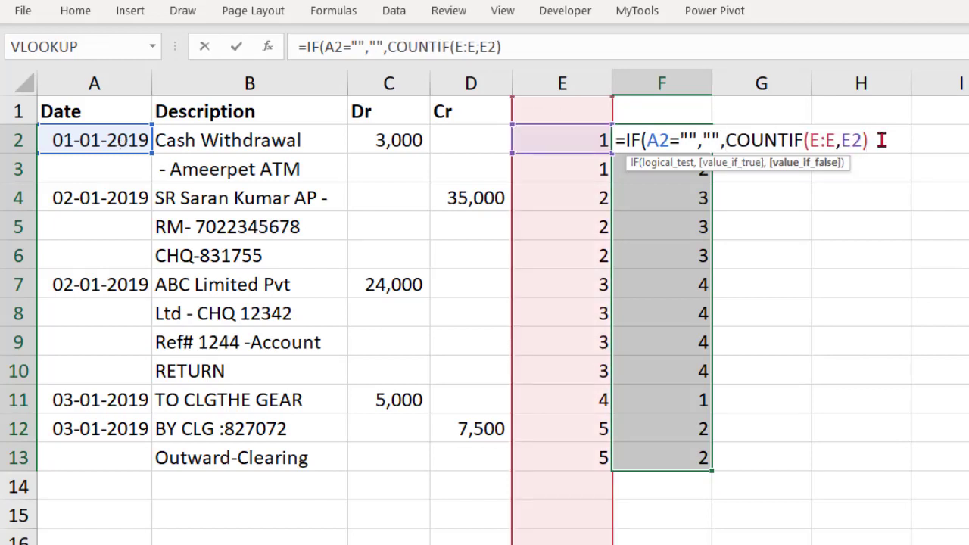
{"action": "type", "text": ")"}
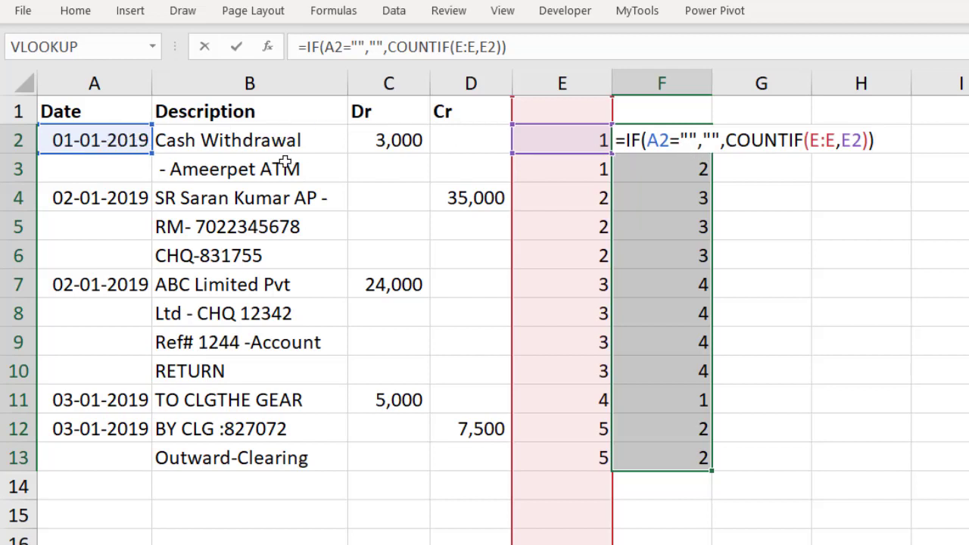
{"action": "key", "text": "Return"}
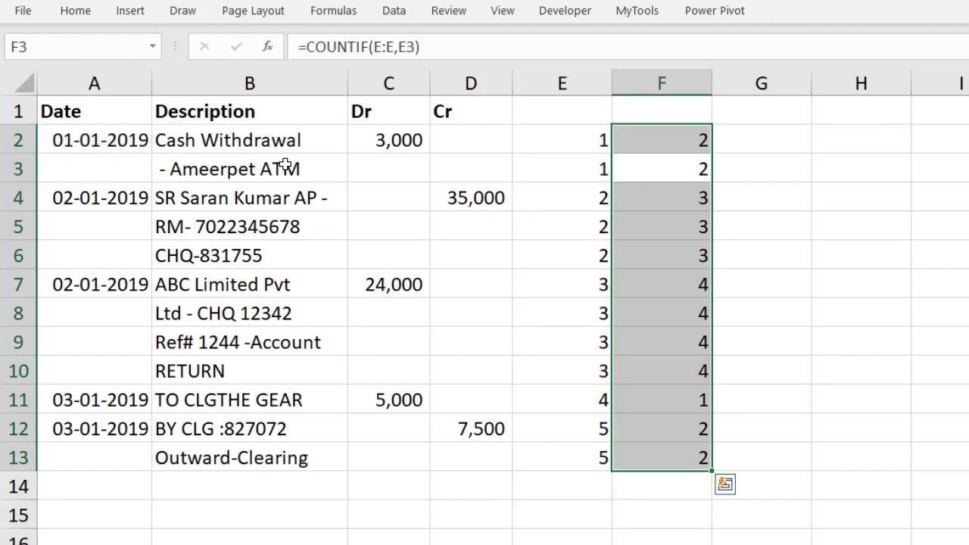
Copy the IF-wrapped count formula from F2 down through F13.
{"action": "key", "text": "Up"}
{"action": "key", "text": "ctrl+c"}
{"action": "key", "text": "Down"}
{"action": "key", "text": "ctrl+shift+Down"}
{"action": "key", "text": "Return"}
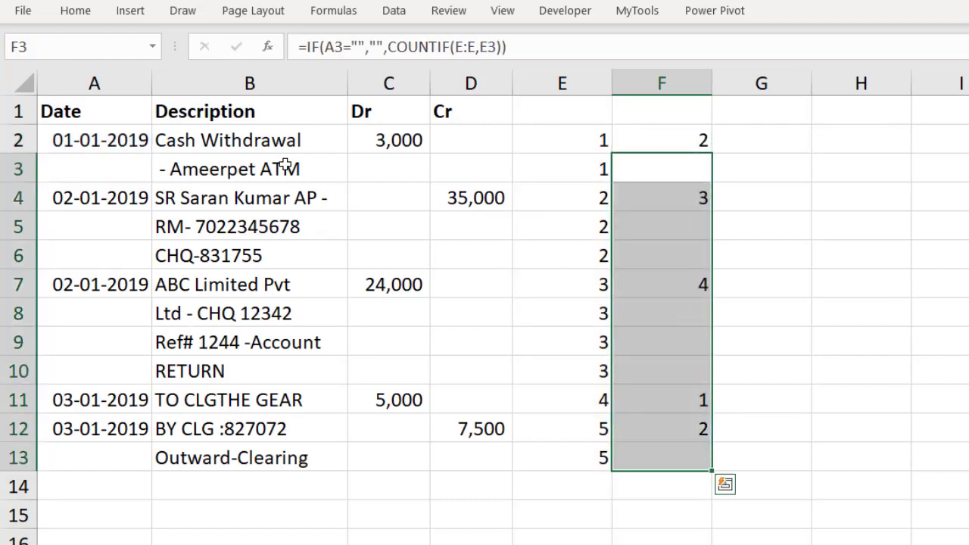
{"action": "key", "text": "Up"}
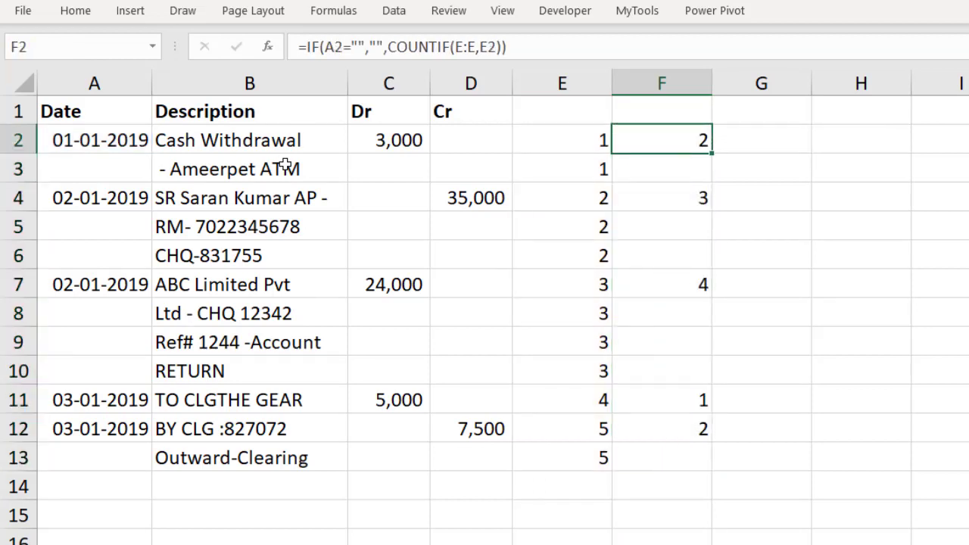
Check the counts 2, 3, 4, 1 and 2 in F2, F4, F7, F11 and F12.
{"action": "left_click", "coordinate": [273, 147]}
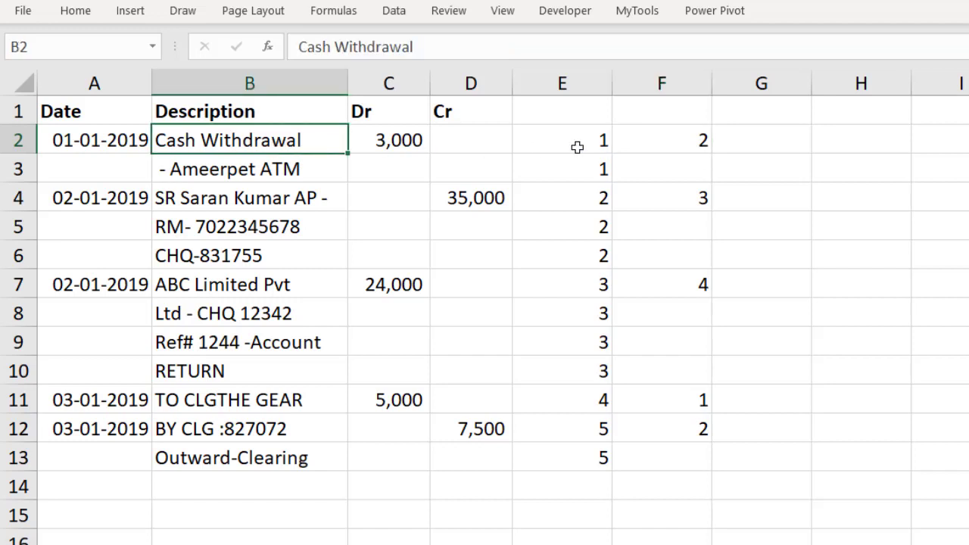
{"action": "left_click", "coordinate": [700, 140]}
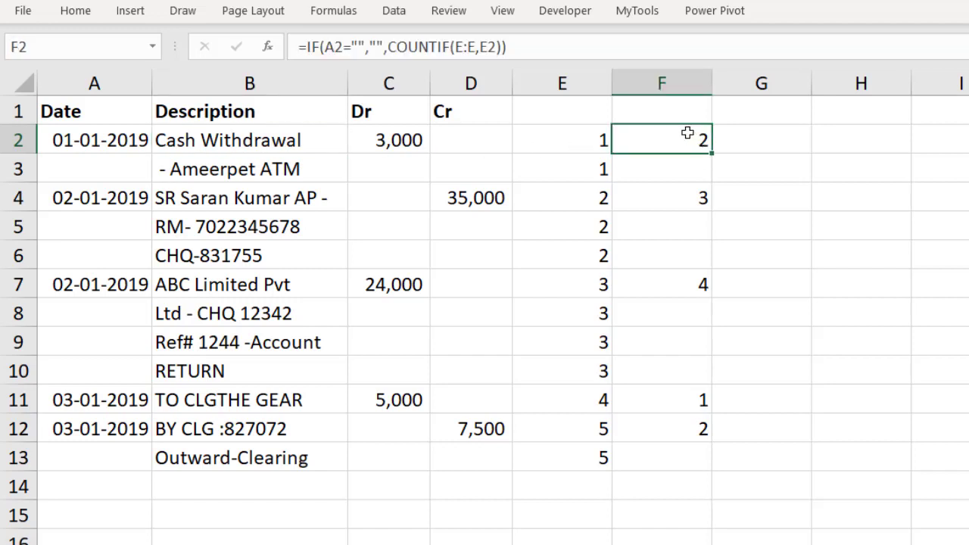
{"action": "left_click", "coordinate": [686, 195]}
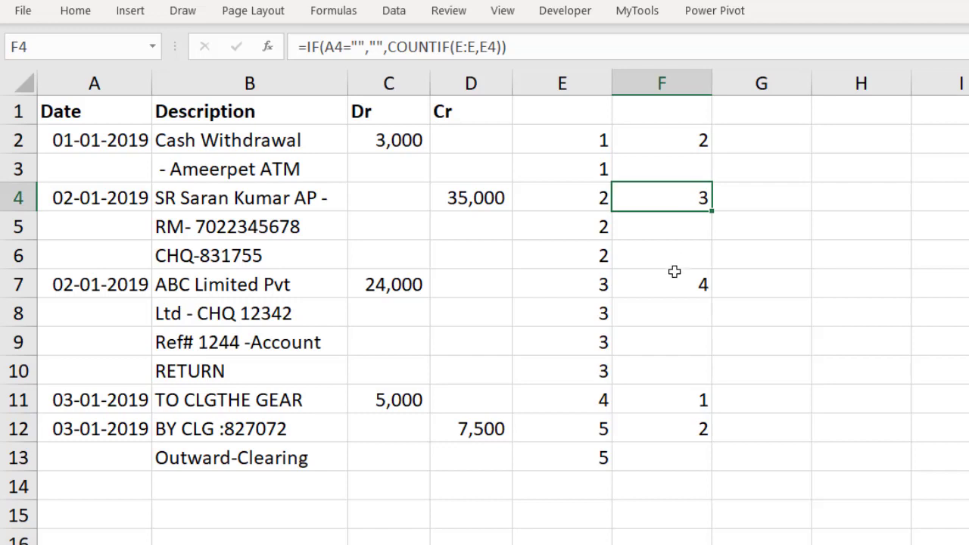
{"action": "left_click", "coordinate": [674, 279]}
{"action": "left_click", "coordinate": [673, 398]}
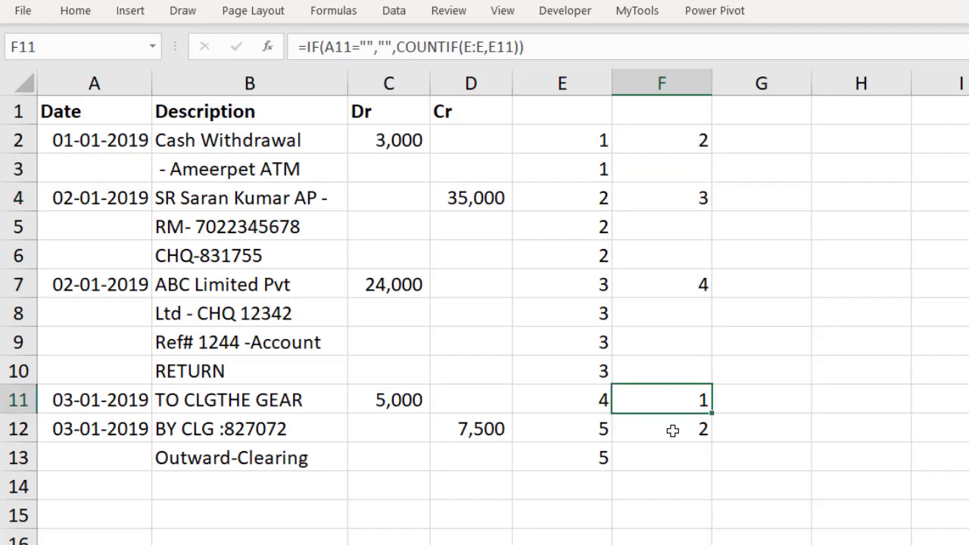
{"action": "left_click", "coordinate": [673, 430]}
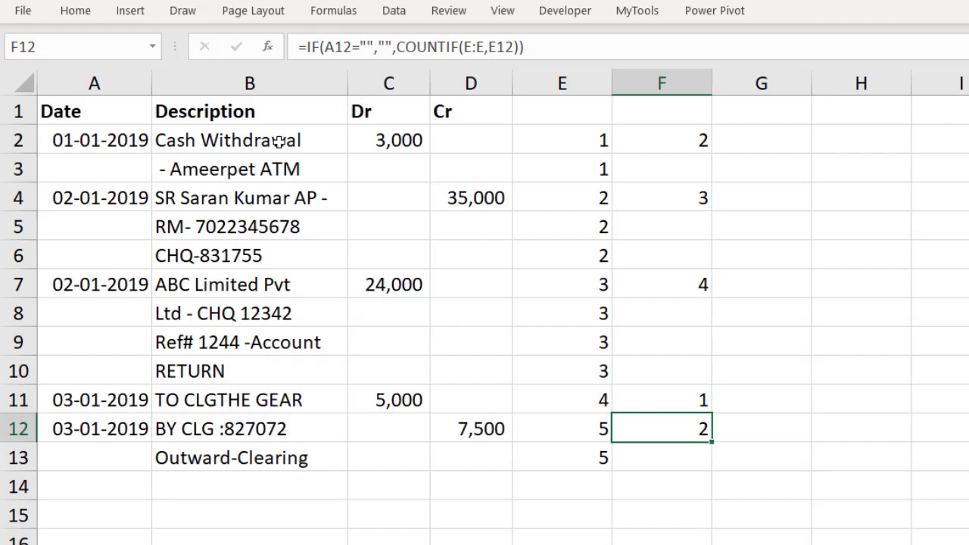
Select the first and second transactions' description lines, B2:B3 and B4:B6.
{"action": "left_click_drag", "start_coordinate": [279, 140], "coordinate": [283, 169]}
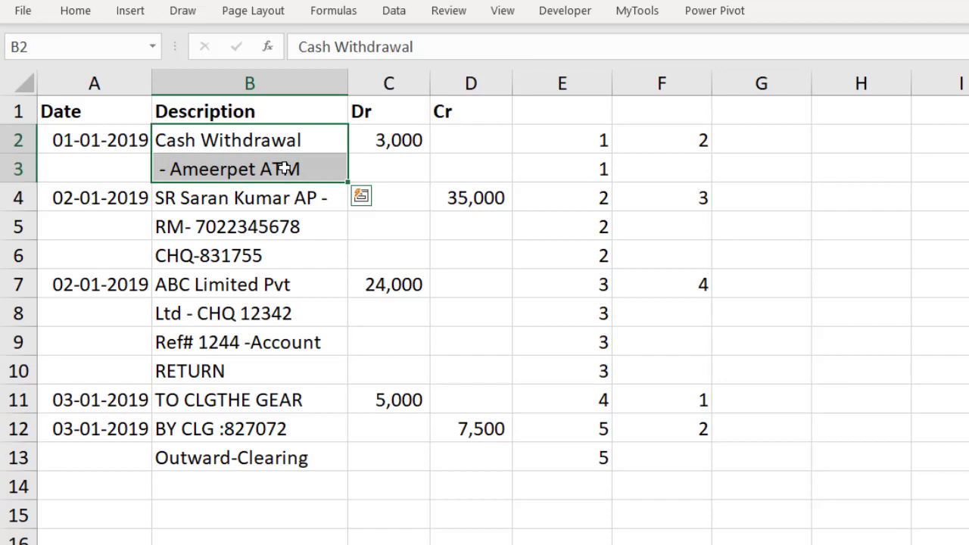
{"action": "left_click", "coordinate": [699, 194]}
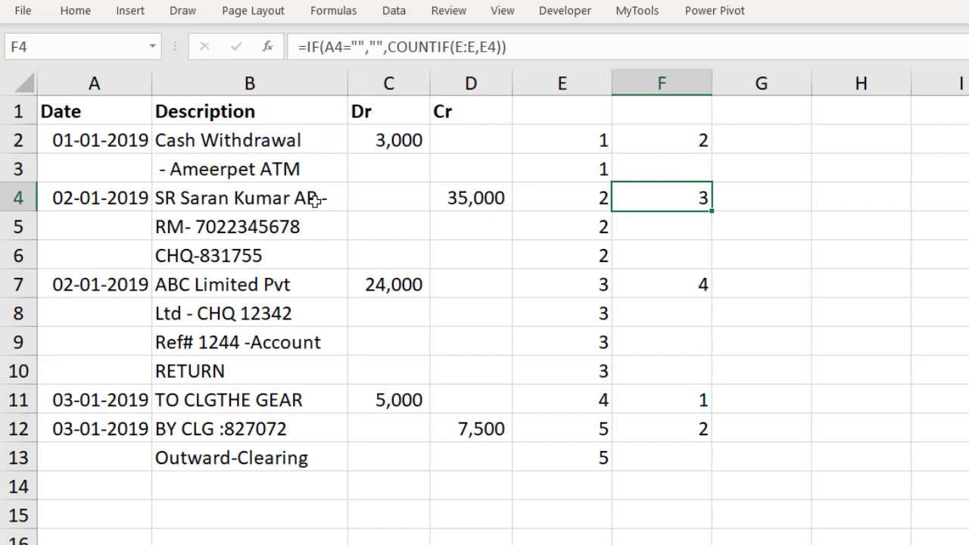
{"action": "left_click_drag", "start_coordinate": [315, 199], "coordinate": [311, 241]}
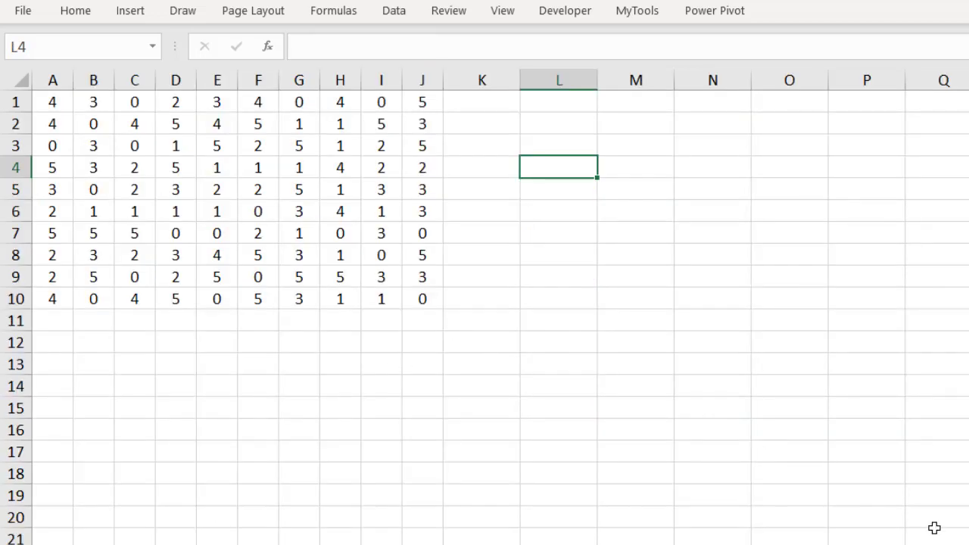
Enter Start Cell A1 and Rows 2 in L1:M2 beside the number grid.
{"action": "scroll", "coordinate": [690, 138], "scroll_direction": "up", "scroll_amount": 2, "text": "ctrl"}
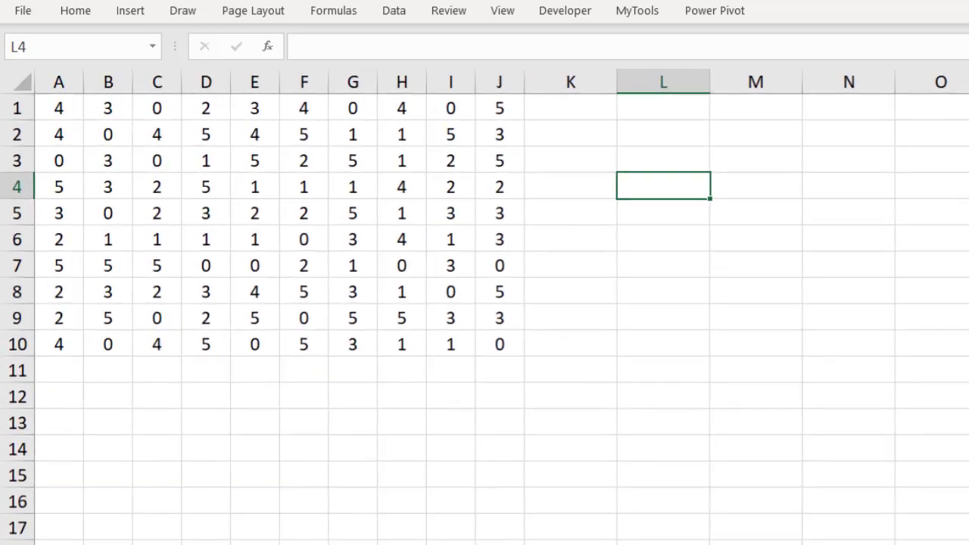
{"action": "left_click", "coordinate": [691, 138]}
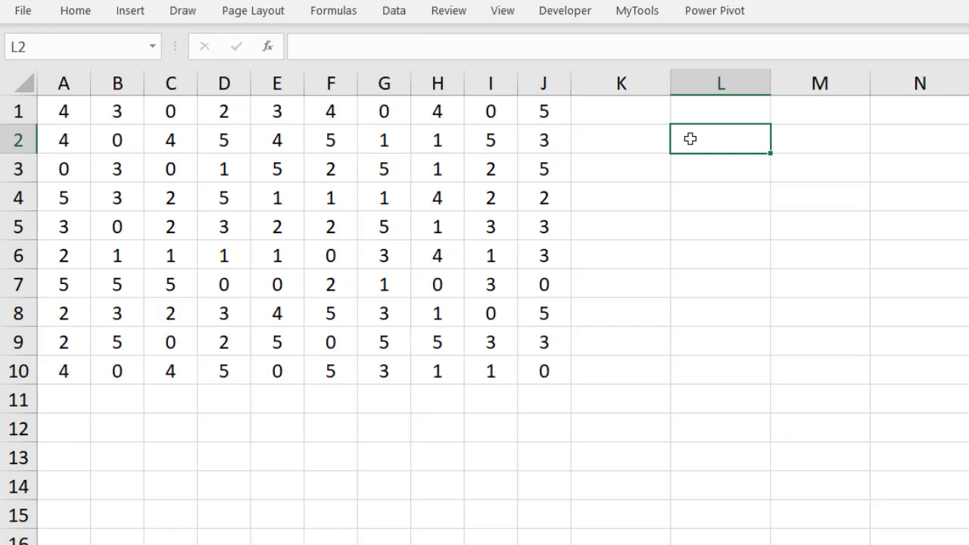
{"action": "key", "text": "Up"}
{"action": "type", "text": "St"}
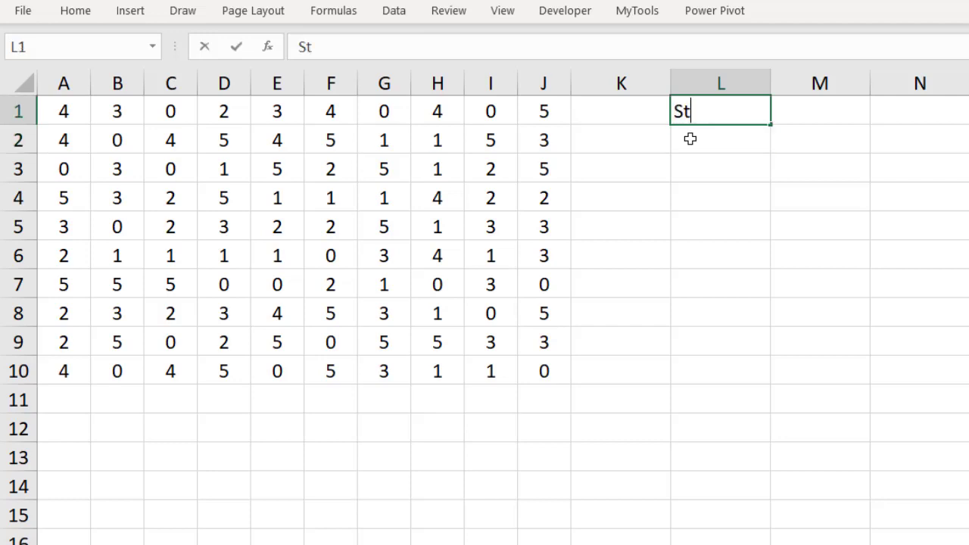
{"action": "type", "text": "art Cell"}
{"action": "key", "text": "Tab"}
{"action": "type", "text": "A1"}
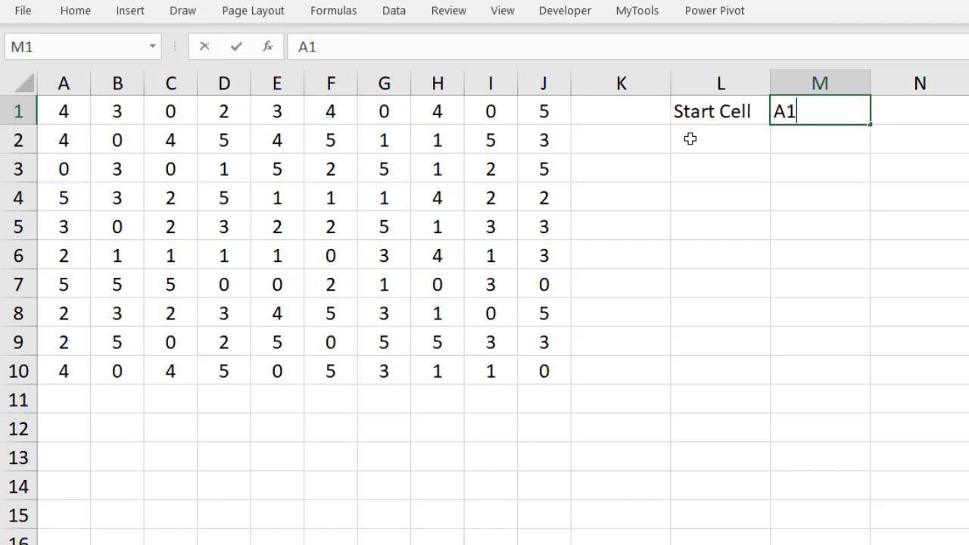
{"action": "key", "text": "Return"}
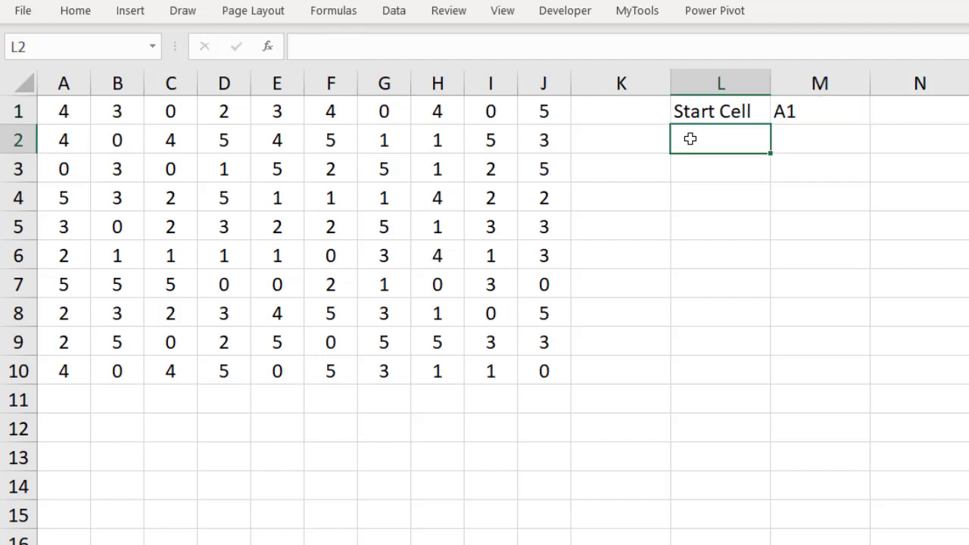
{"action": "type", "text": "Rows"}
{"action": "key", "text": "Tab"}
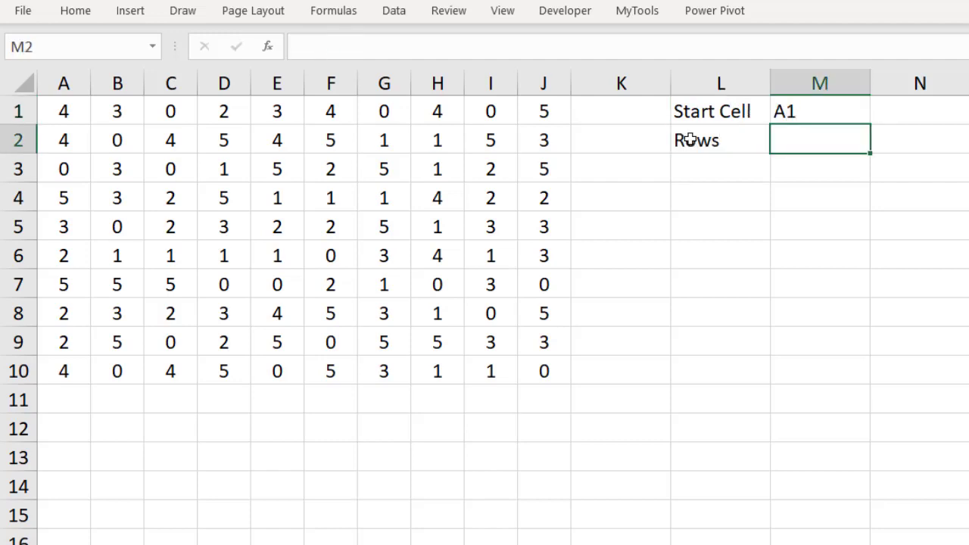
{"action": "type", "text": "2"}
{"action": "key", "text": "Return"}
Add Columns 2 in L3:M3 and a Destination Cell label in L4.
{"action": "type", "text": "Columns"}
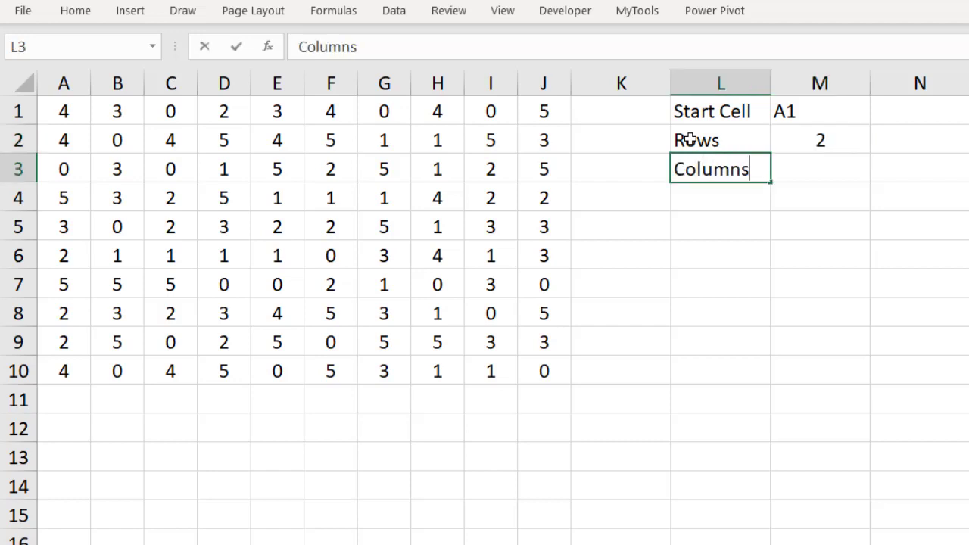
{"action": "key", "text": "Tab"}
{"action": "type", "text": "2"}
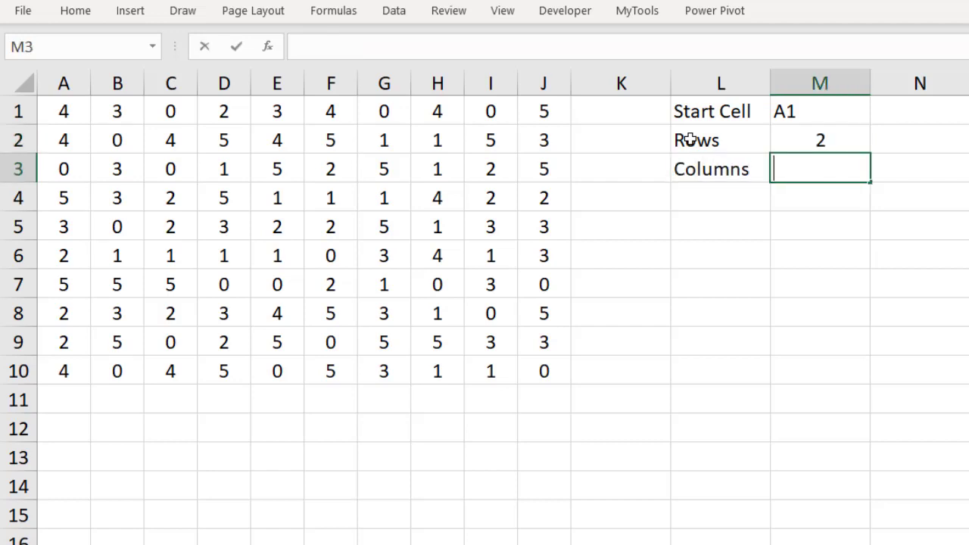
{"action": "key", "text": "Return"}
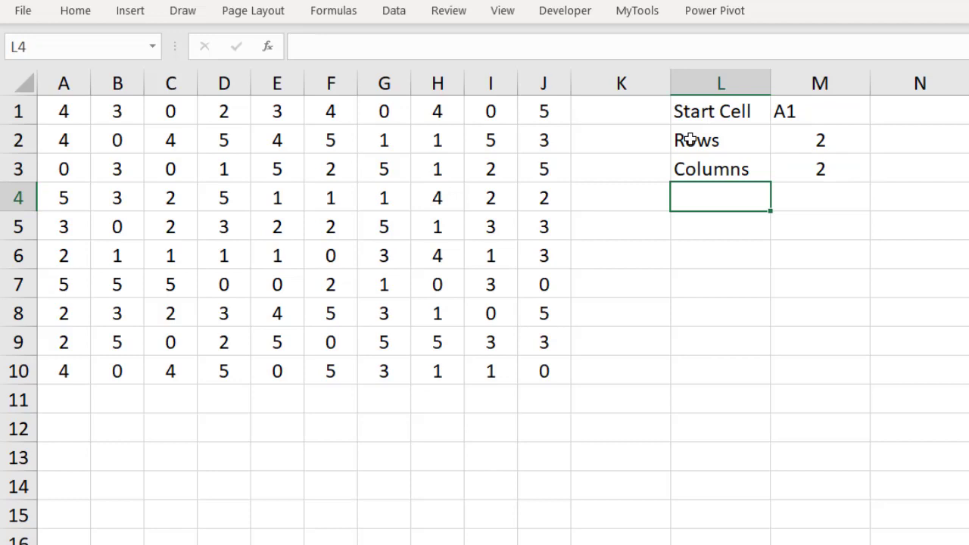
{"action": "type", "text": "Destinati"}
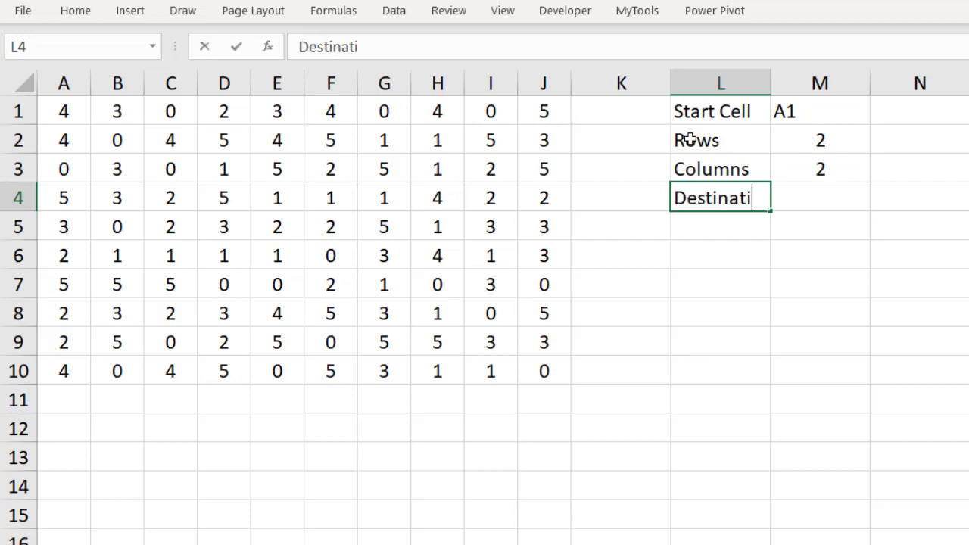
{"action": "type", "text": "on Cell"}
{"action": "key", "text": "Tab"}
{"action": "key", "text": "shift+Tab"}
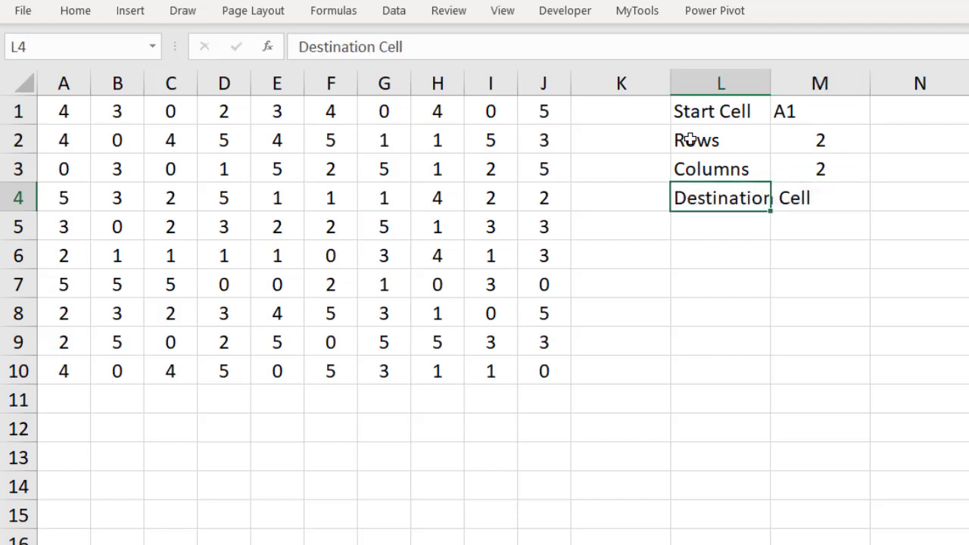
{"action": "key", "text": "alt+h"}
Autofit column L and set the Destination Cell value in M4 to C3.
{"action": "key", "text": "o"}
{"action": "key", "text": "i"}
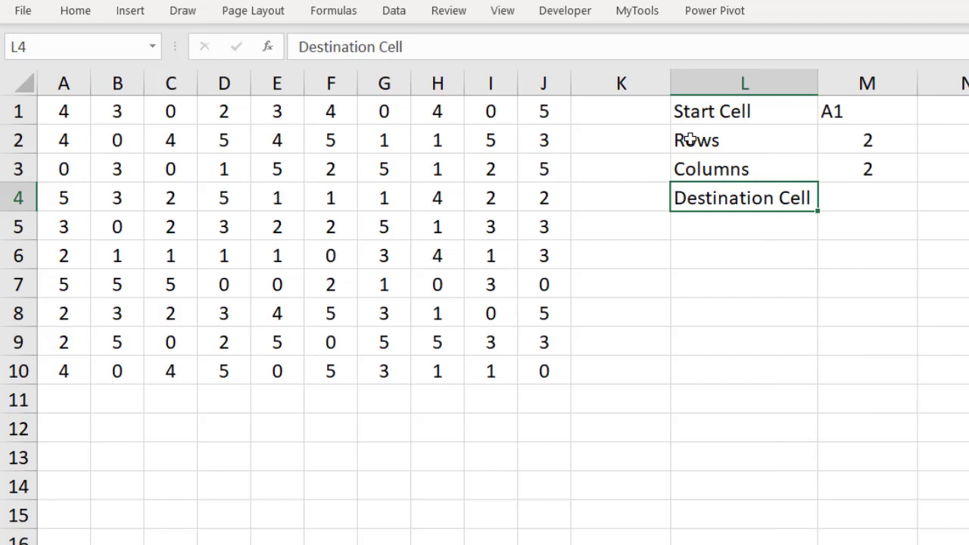
{"action": "left_click", "coordinate": [64, 111]}
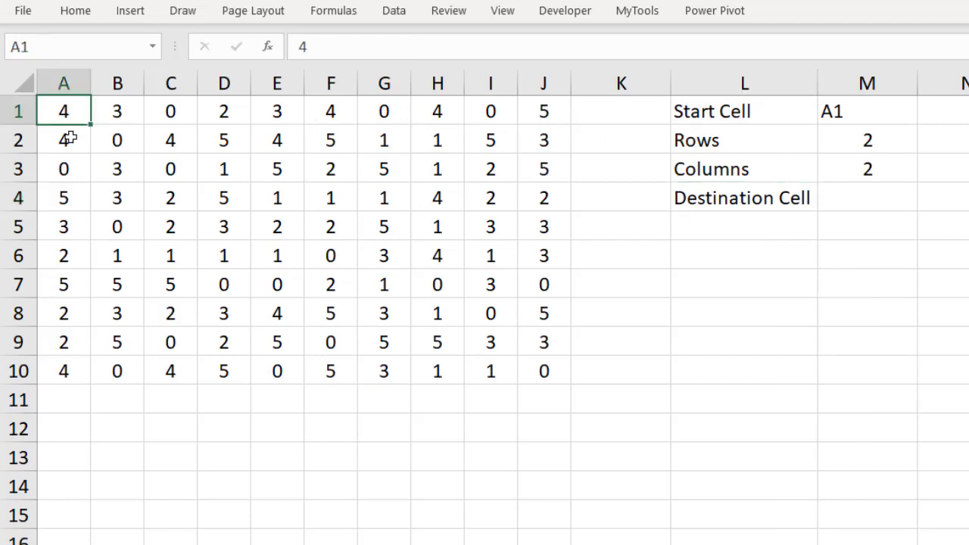
{"action": "left_click", "coordinate": [69, 137]}
{"action": "left_click", "coordinate": [76, 166]}
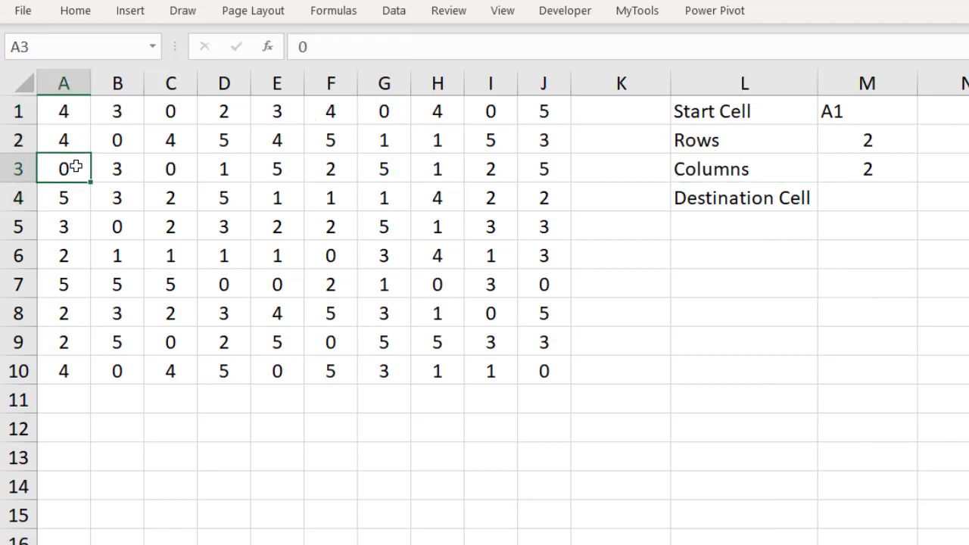
{"action": "left_click", "coordinate": [123, 170]}
{"action": "left_click", "coordinate": [174, 169]}
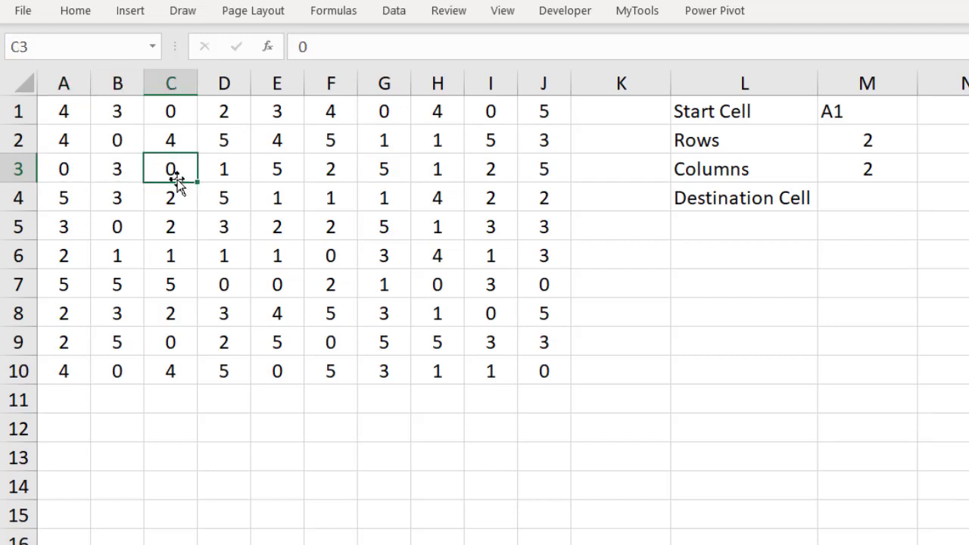
{"action": "left_click", "coordinate": [867, 197]}
{"action": "type", "text": "C3"}
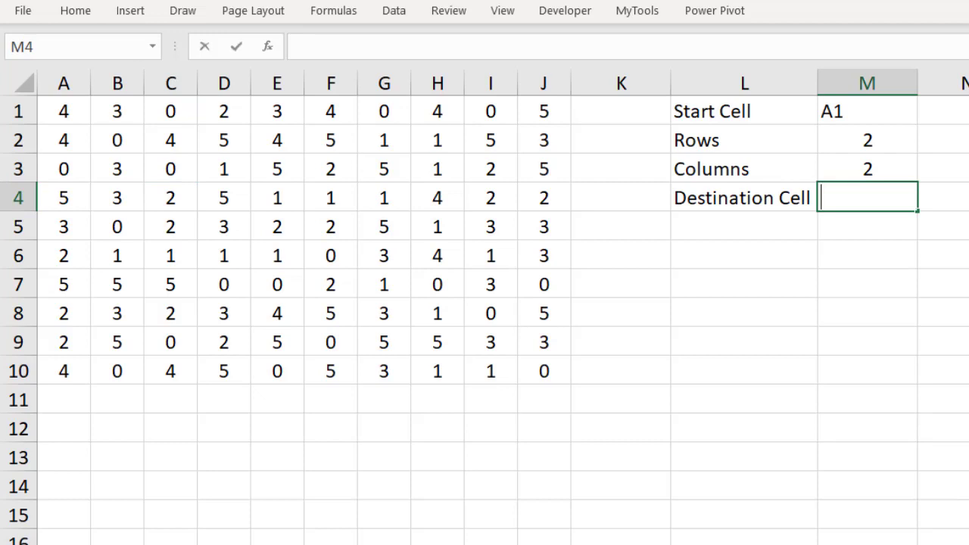
{"action": "key", "text": "Return"}
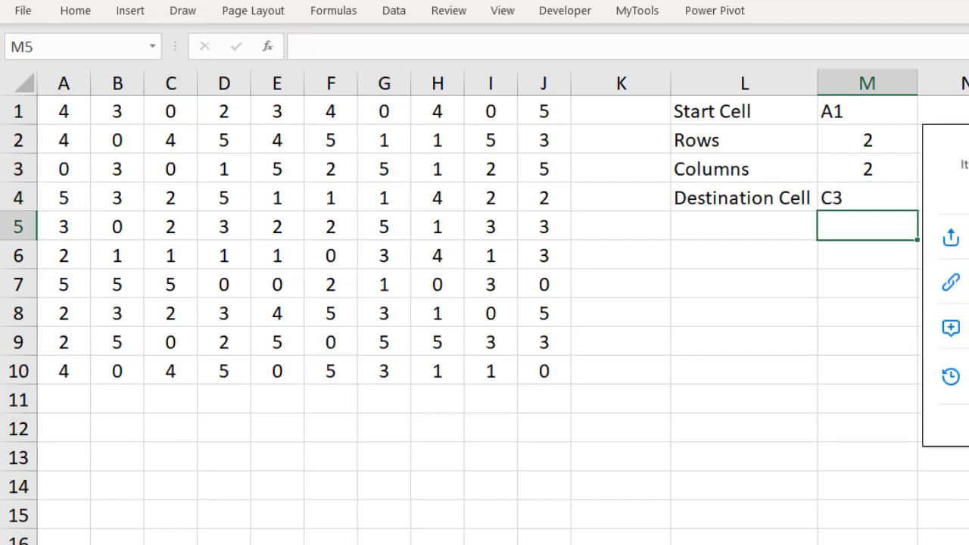
Add Height 2 and Width 2 in L5:M6.
{"action": "left_click", "coordinate": [744, 226]}
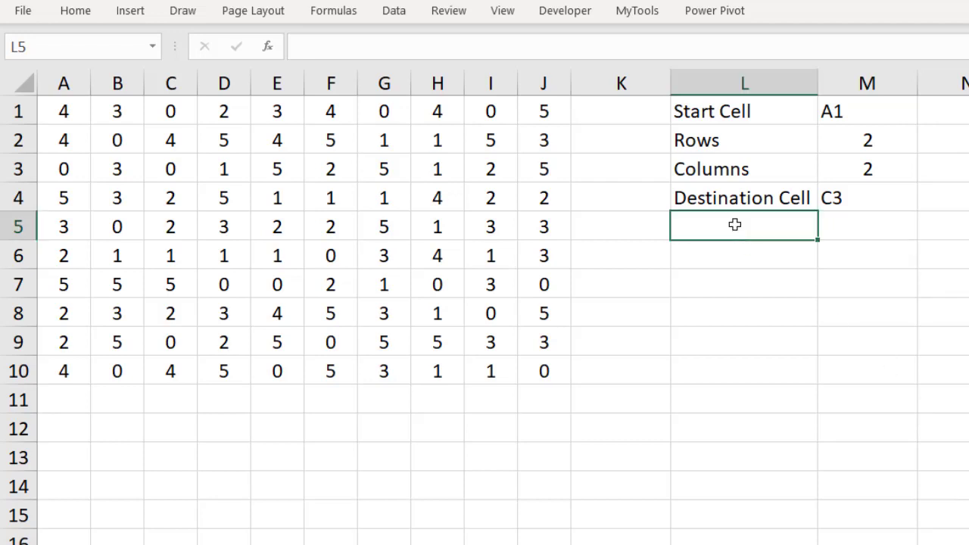
{"action": "type", "text": "Height"}
{"action": "key", "text": "Tab"}
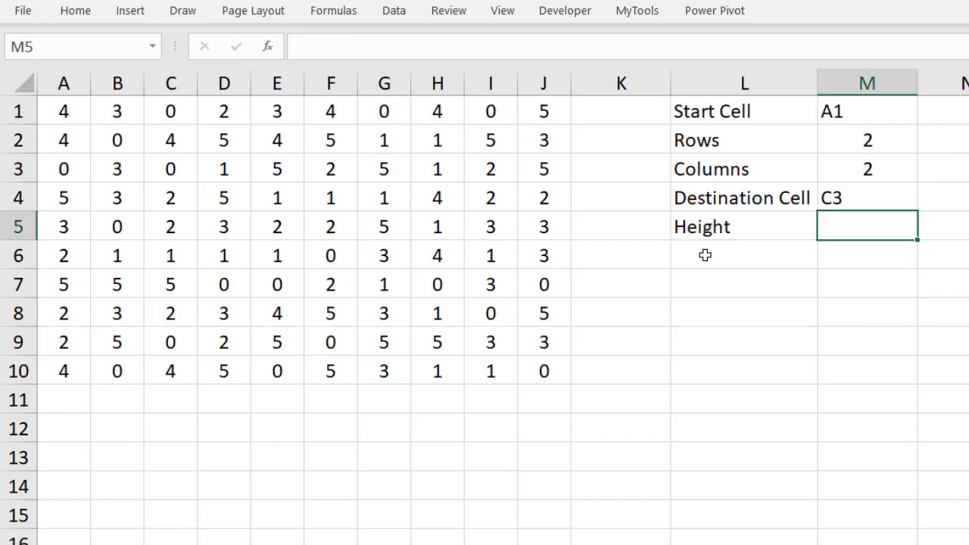
{"action": "type", "text": "2"}
{"action": "key", "text": "Return"}
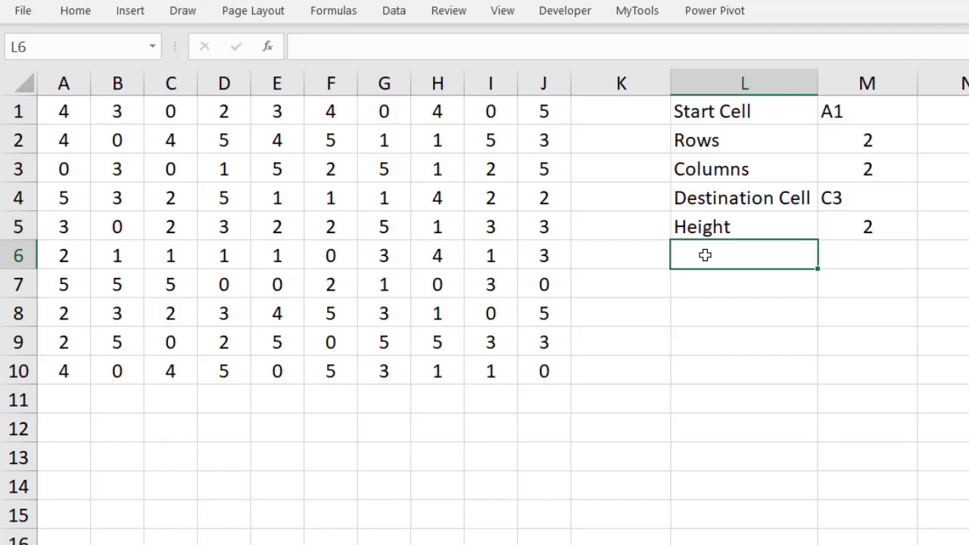
{"action": "type", "text": "Width"}
{"action": "key", "text": "Tab"}
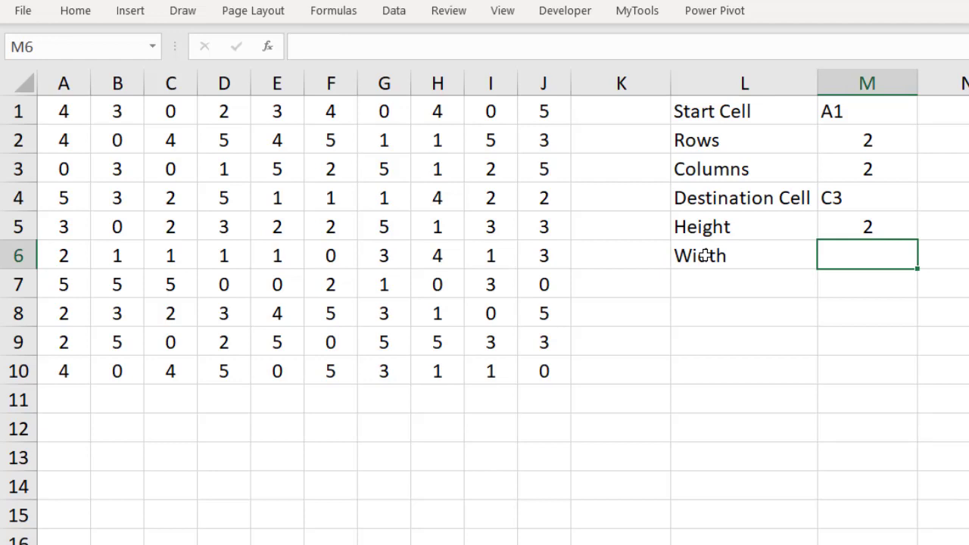
{"action": "type", "text": "2"}
{"action": "key", "text": "Return"}
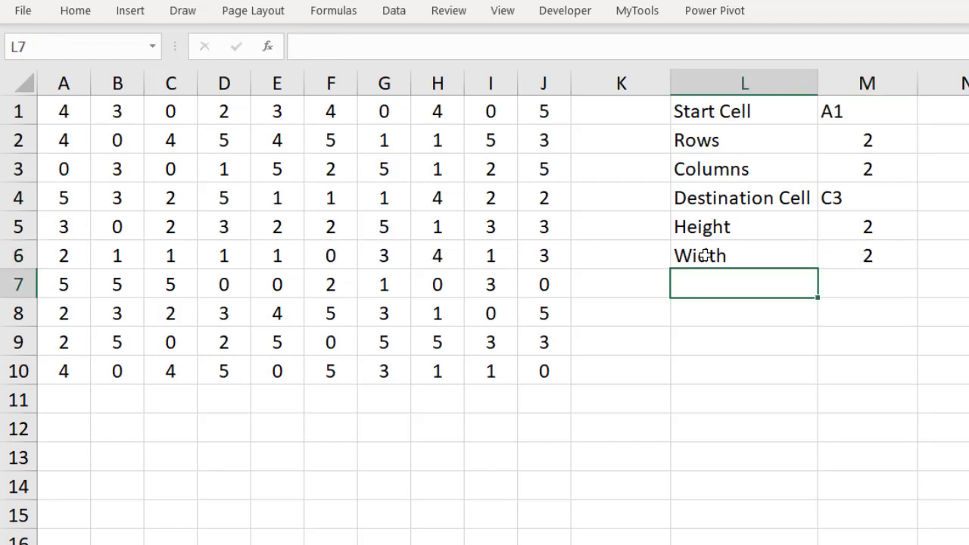
Add a Destination Range label in L7 and autofit column L to fit it.
{"action": "type", "text": "Destin"}
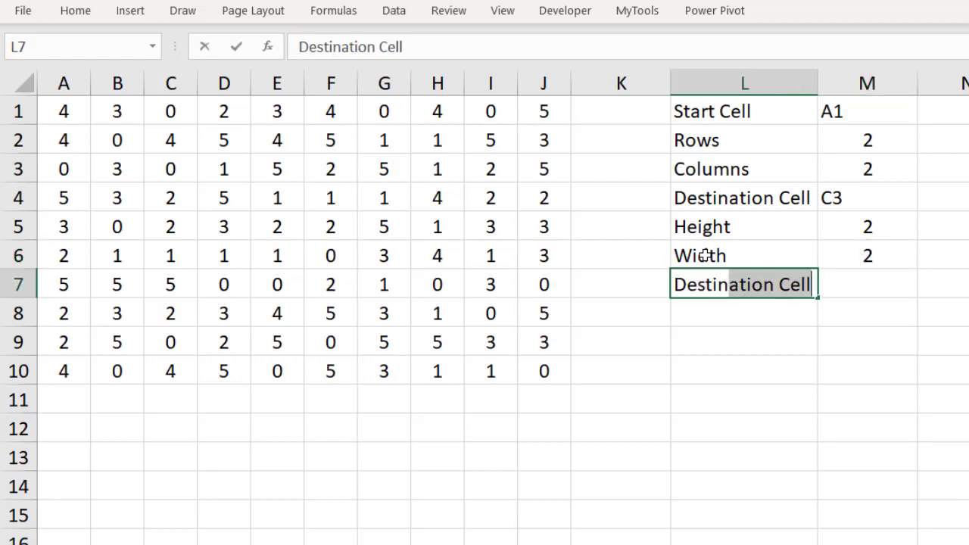
{"action": "type", "text": "ation Range"}
{"action": "key", "text": "Return"}
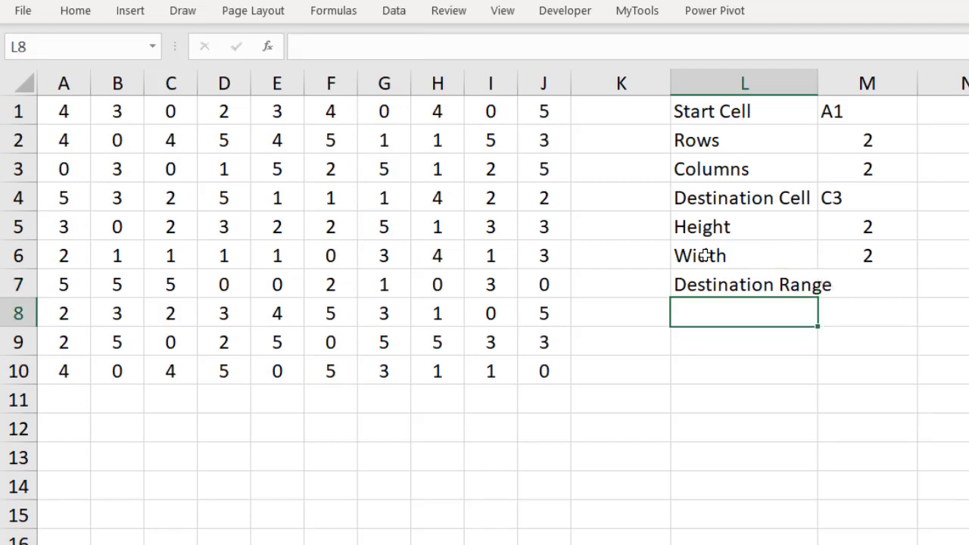
{"action": "key", "text": "Up"}
{"action": "key", "text": "alt+h"}
{"action": "key", "text": "o"}
{"action": "key", "text": "i"}
{"action": "key", "text": "Right"}
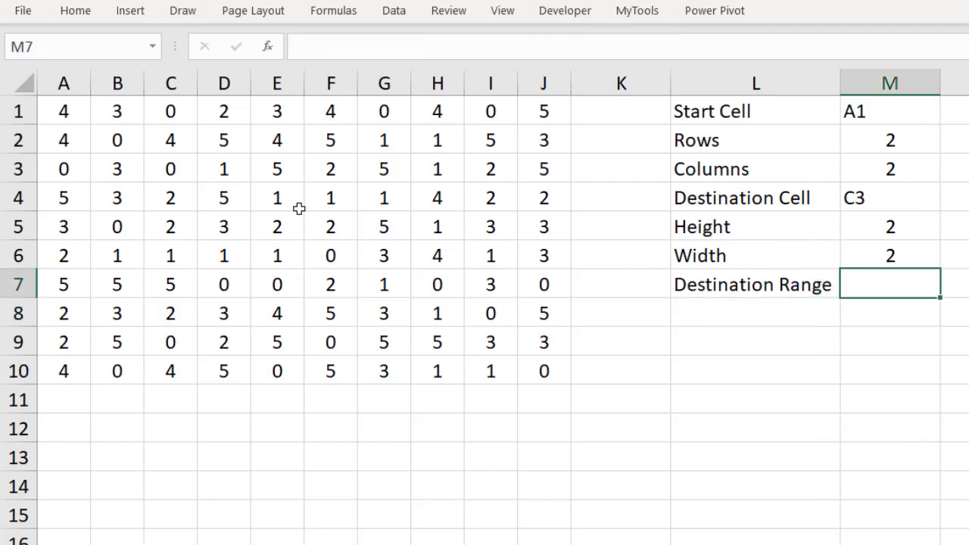
Set the Destination Range in M7 to the 2×2 block C3:D4.
{"action": "left_click", "coordinate": [170, 170]}
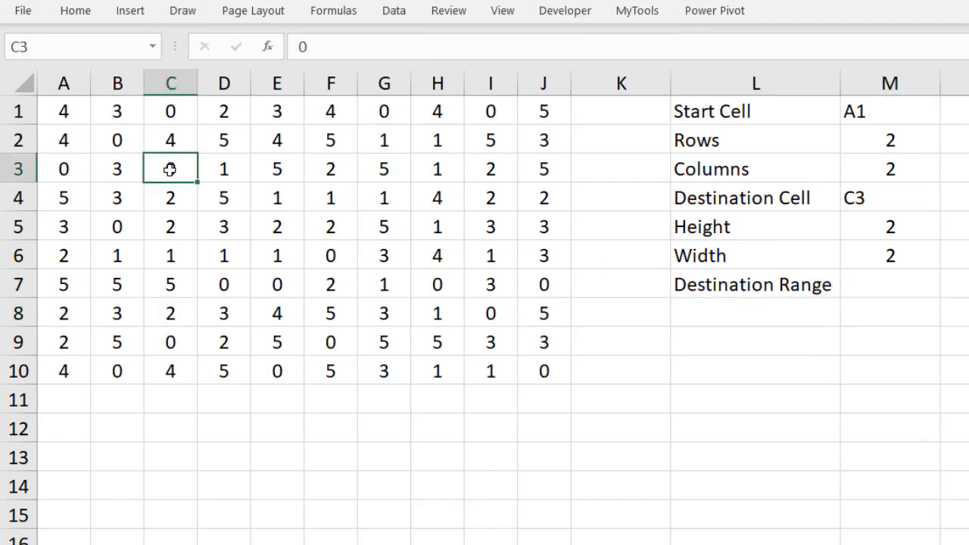
{"action": "double_click", "coordinate": [170, 169]}
{"action": "left_click", "coordinate": [210, 173]}
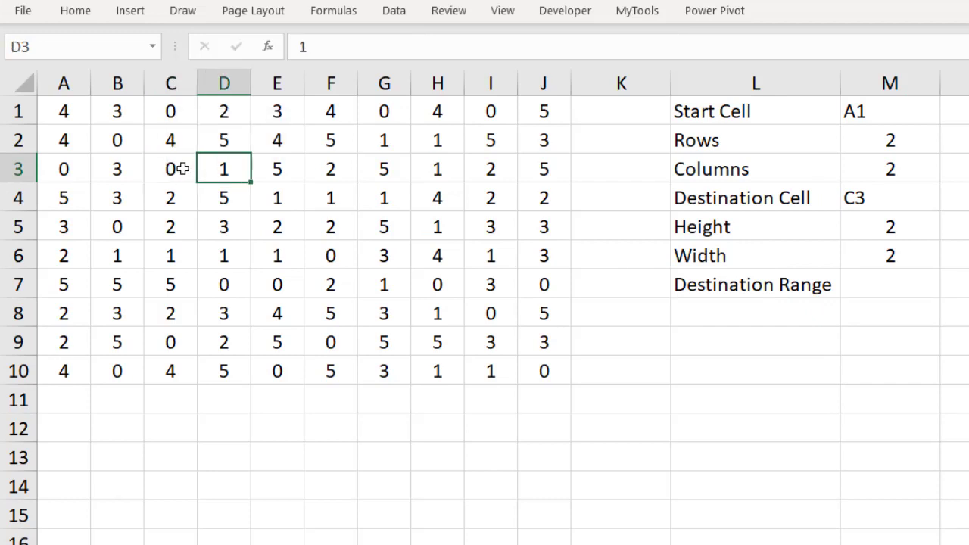
{"action": "left_click_drag", "start_coordinate": [181, 169], "coordinate": [182, 195]}
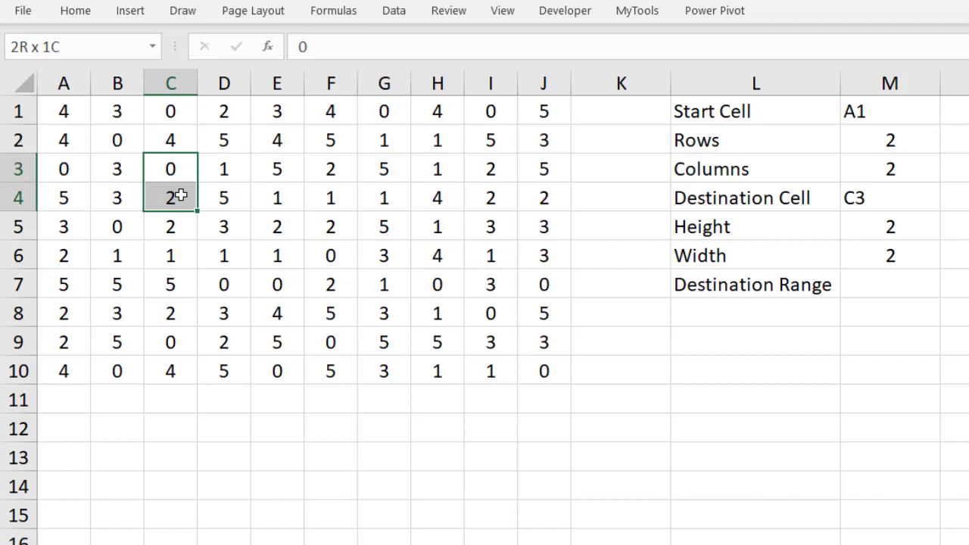
{"action": "left_click_drag", "start_coordinate": [181, 195], "coordinate": [219, 195]}
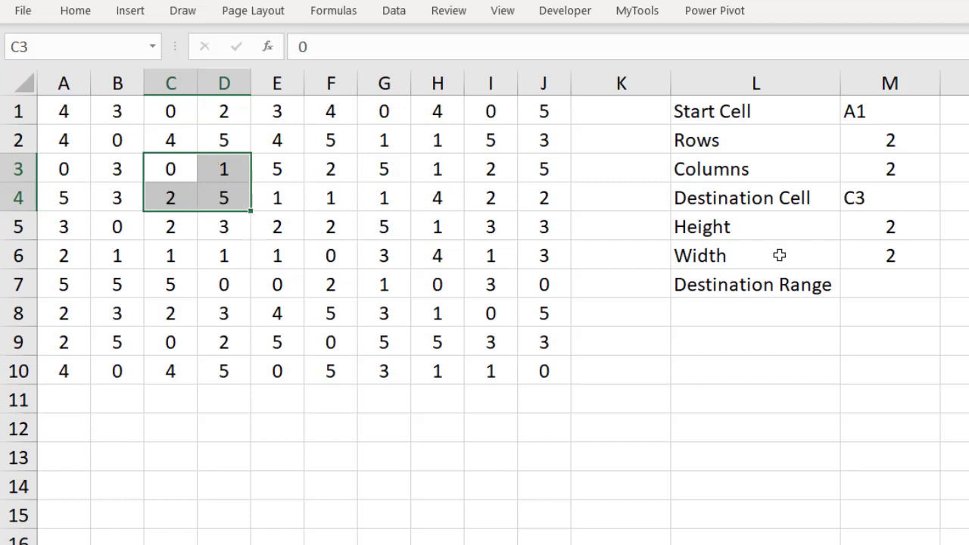
{"action": "left_click", "coordinate": [895, 289]}
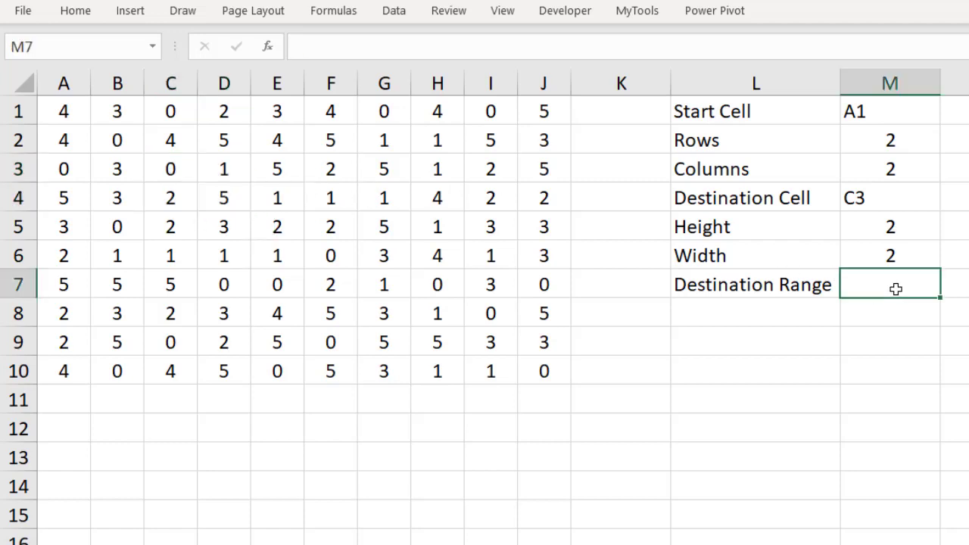
{"action": "type", "text": "C3:C"}
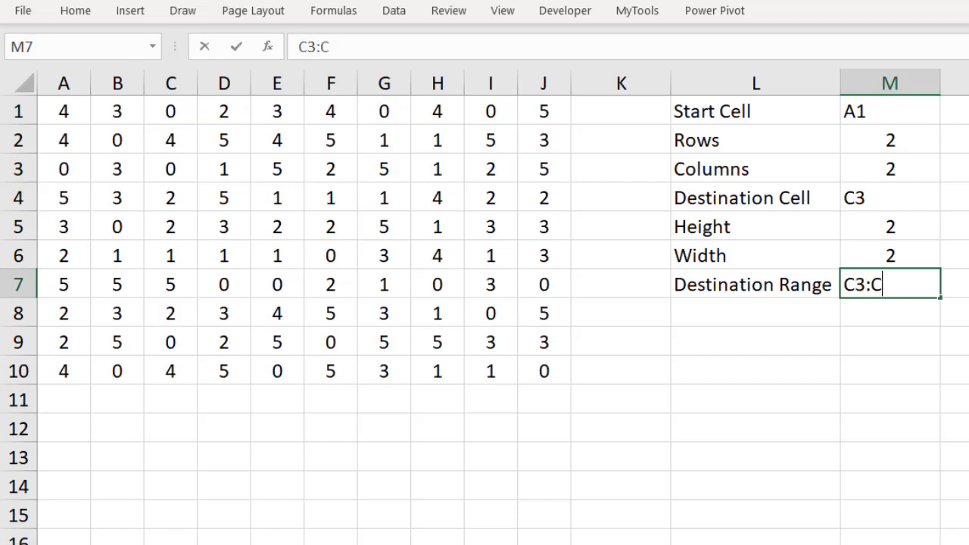
{"action": "key", "text": "BackSpace"}
{"action": "type", "text": "D4"}
{"action": "key", "text": "Return"}
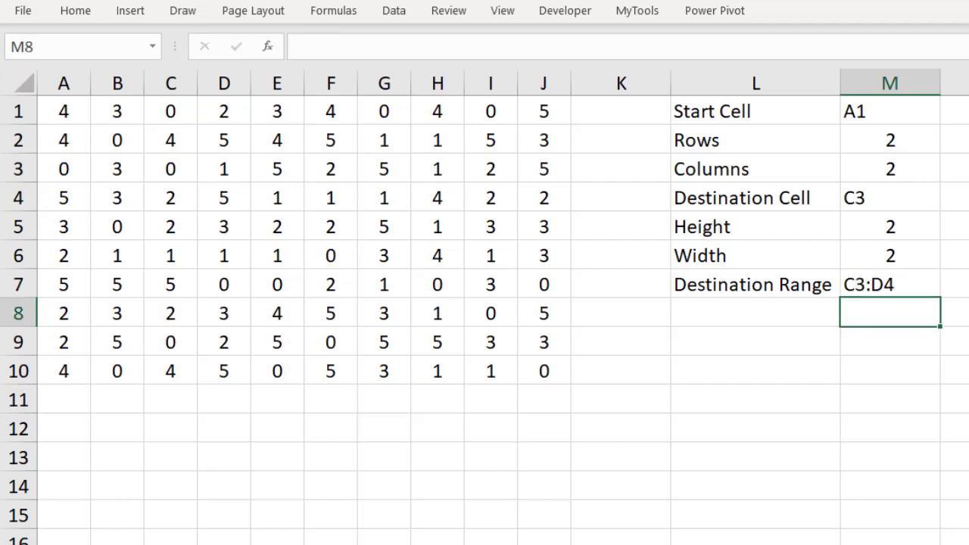
Set Rows to 1 and Columns to 1.
{"action": "left_click", "coordinate": [917, 147]}
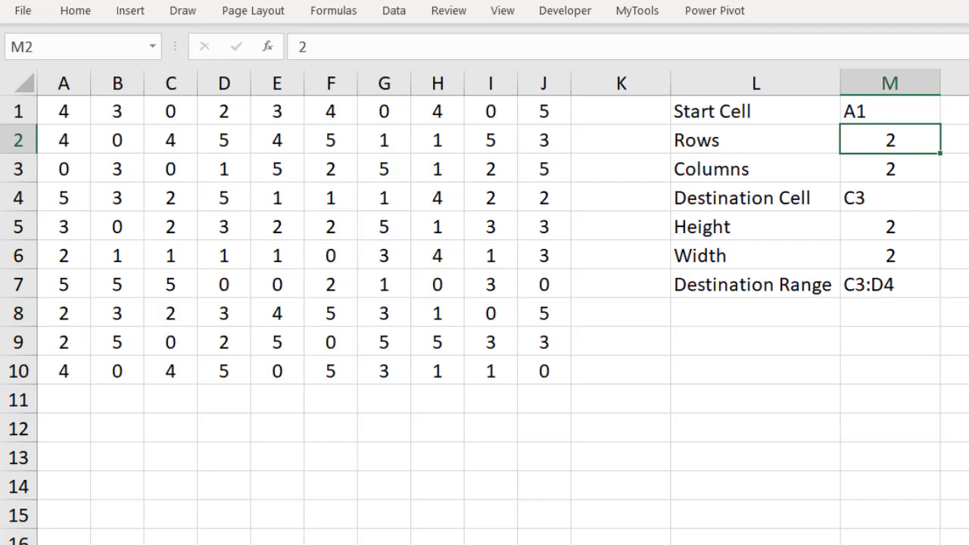
{"action": "type", "text": "1"}
{"action": "key", "text": "Return"}
{"action": "type", "text": "1"}
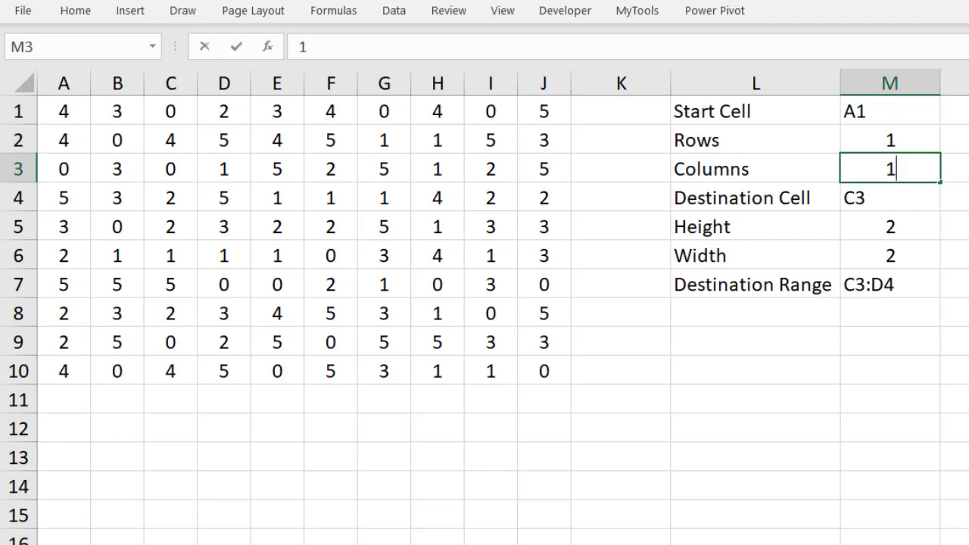
{"action": "key", "text": "Return"}
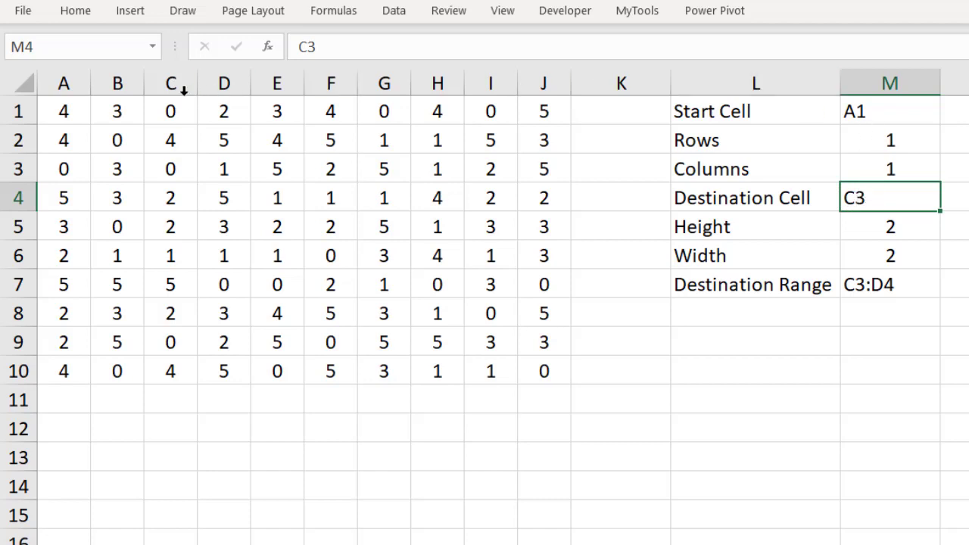
Enter B2 as the Destination Cell, then Height 1 and Width 1.
{"action": "left_click", "coordinate": [65, 110]}
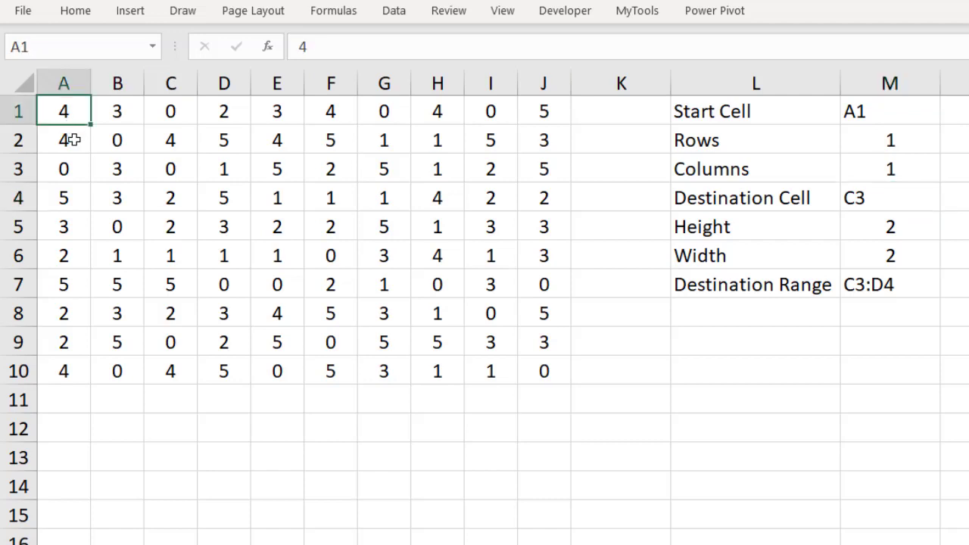
{"action": "left_click", "coordinate": [72, 140]}
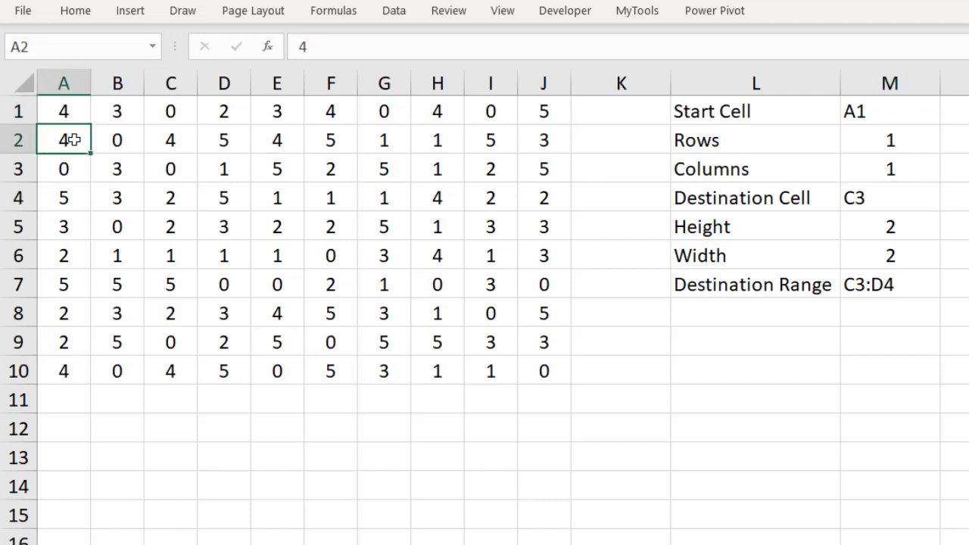
{"action": "left_click", "coordinate": [132, 133]}
{"action": "left_click", "coordinate": [865, 180]}
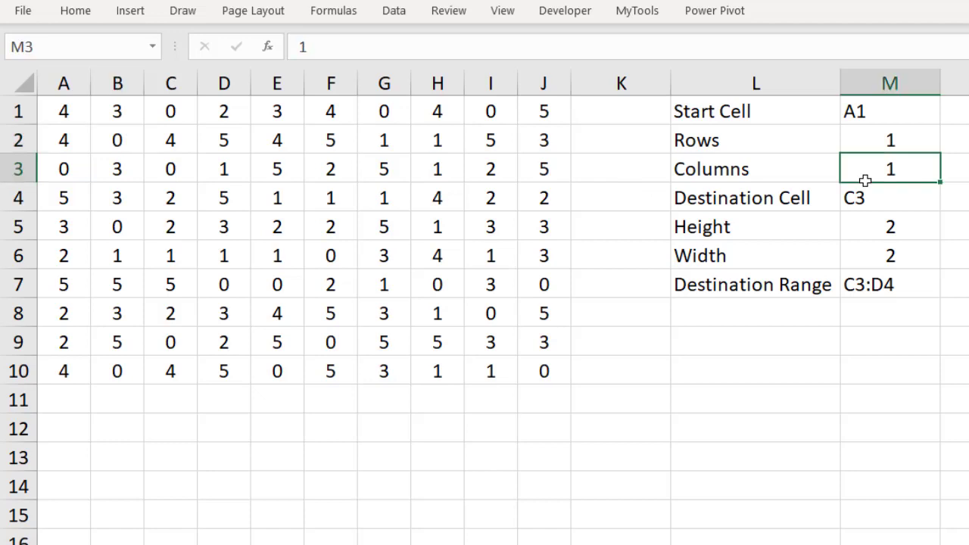
{"action": "left_click", "coordinate": [882, 197]}
{"action": "type", "text": "B2"}
{"action": "key", "text": "Return"}
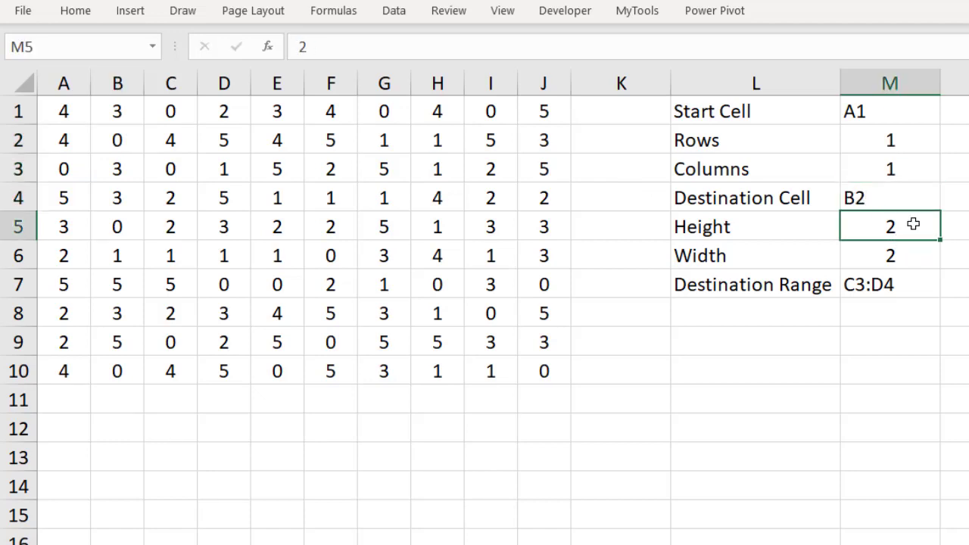
{"action": "type", "text": "1"}
{"action": "key", "text": "Return"}
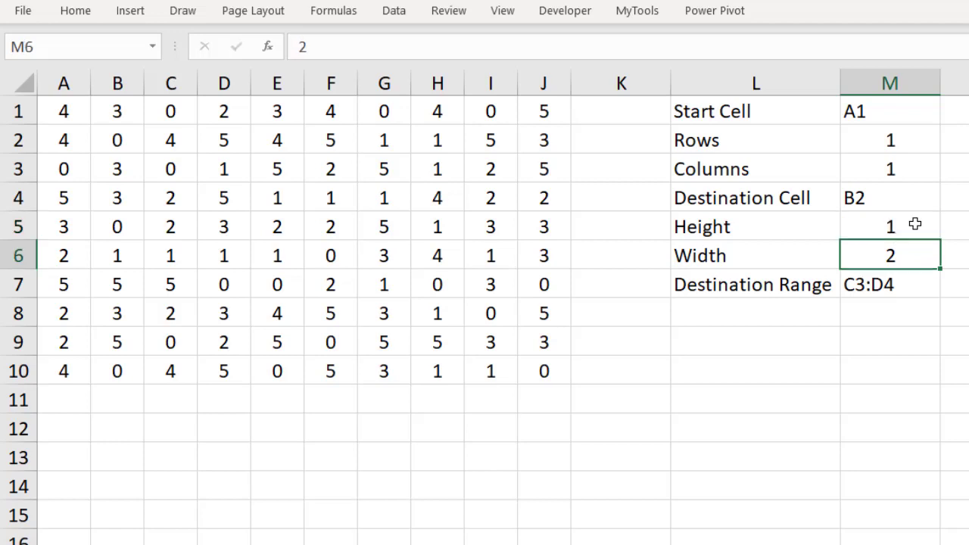
{"action": "type", "text": "1"}
{"action": "key", "text": "Return"}
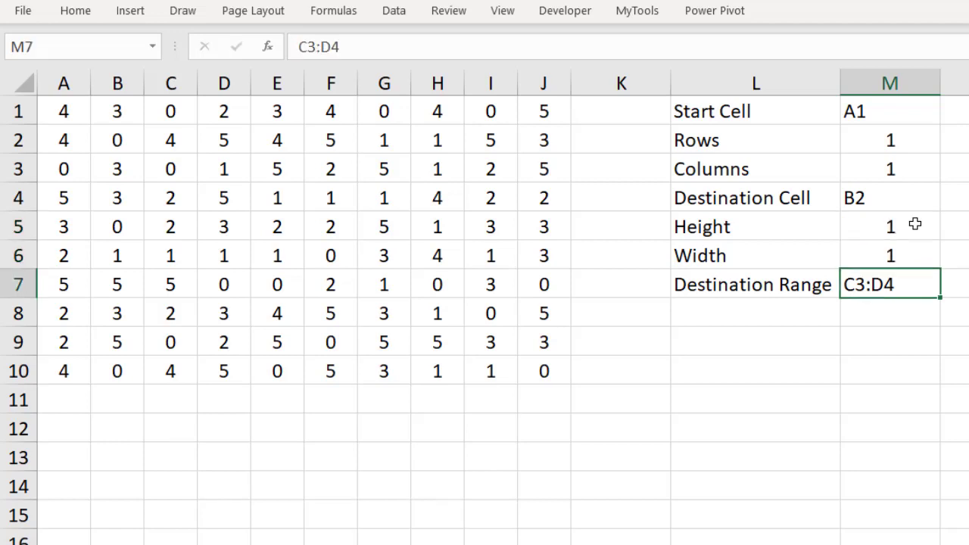
Replace the Destination Range C3:D4 with B2.
{"action": "left_click", "coordinate": [110, 138]}
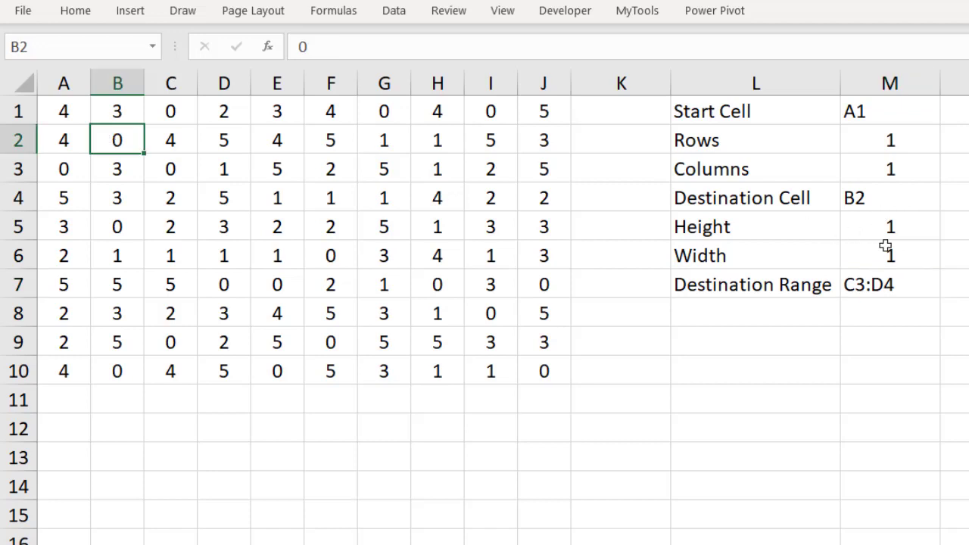
{"action": "left_click", "coordinate": [896, 282]}
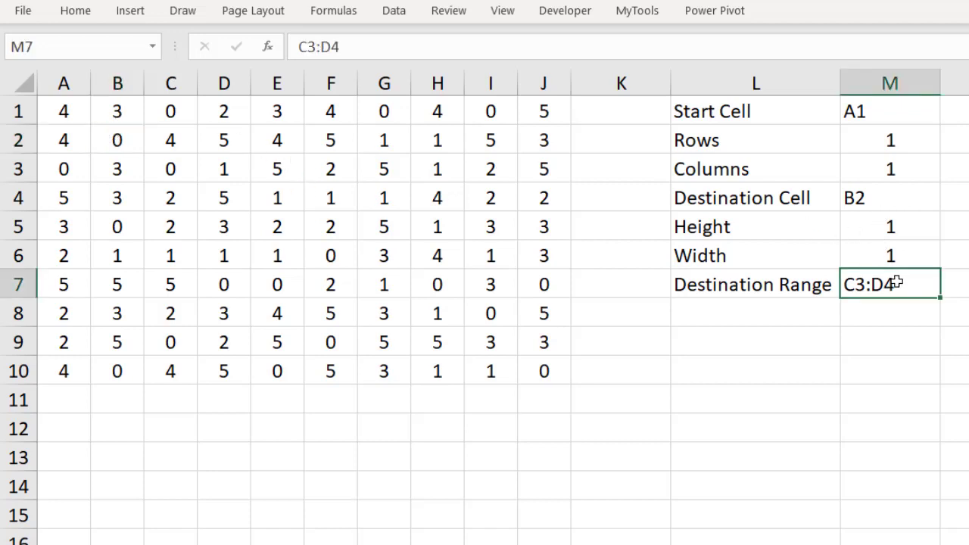
{"action": "key", "text": "F2"}
{"action": "key", "text": "BackSpace"}
{"action": "key", "text": "BackSpace"}
{"action": "key", "text": "BackSpace"}
{"action": "key", "text": "BackSpace"}
{"action": "key", "text": "BackSpace"}
{"action": "type", "text": "B2"}
{"action": "key", "text": "Return"}
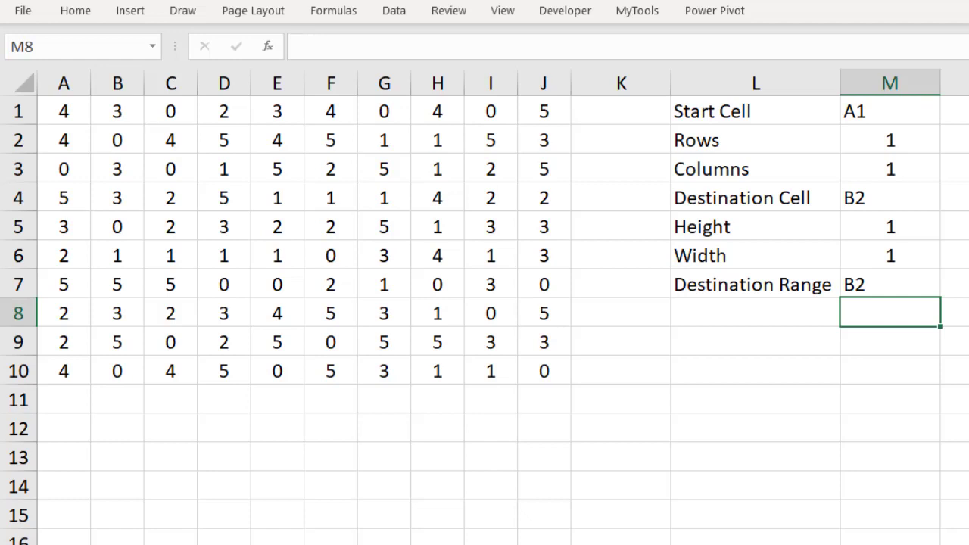
Set Rows to 0 and Columns to 0.
{"action": "left_click", "coordinate": [850, 132]}
{"action": "type", "text": "0"}
{"action": "key", "text": "ctrl+Return"}
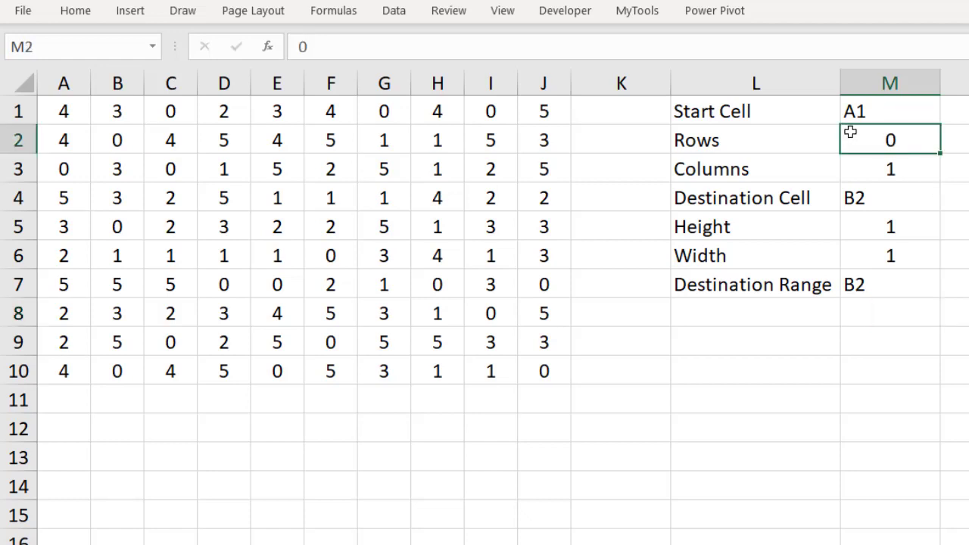
{"action": "key", "text": "Down"}
{"action": "type", "text": "0"}
{"action": "key", "text": "ctrl+Return"}
{"action": "key", "text": "Down"}
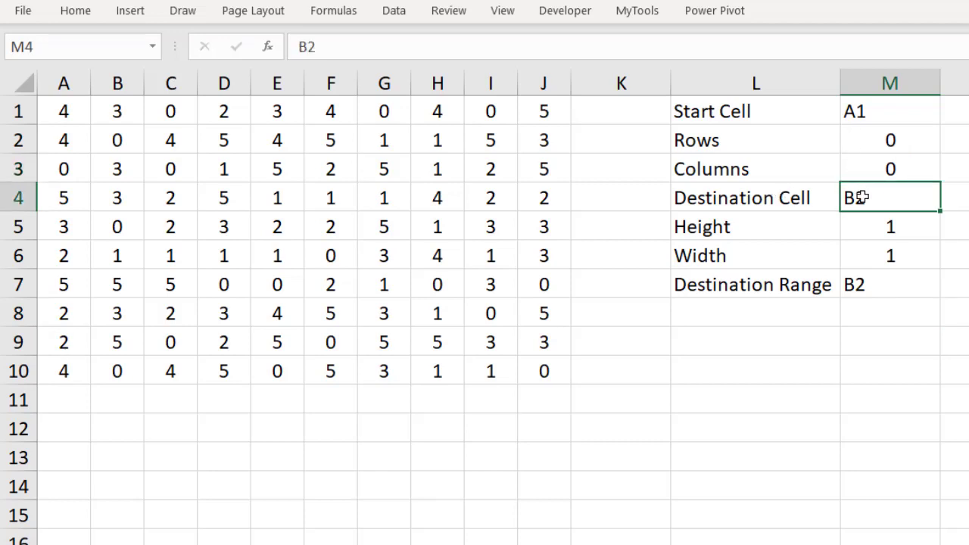
Enter A1 as both the Destination Cell and the Destination Range.
{"action": "left_click", "coordinate": [75, 112]}
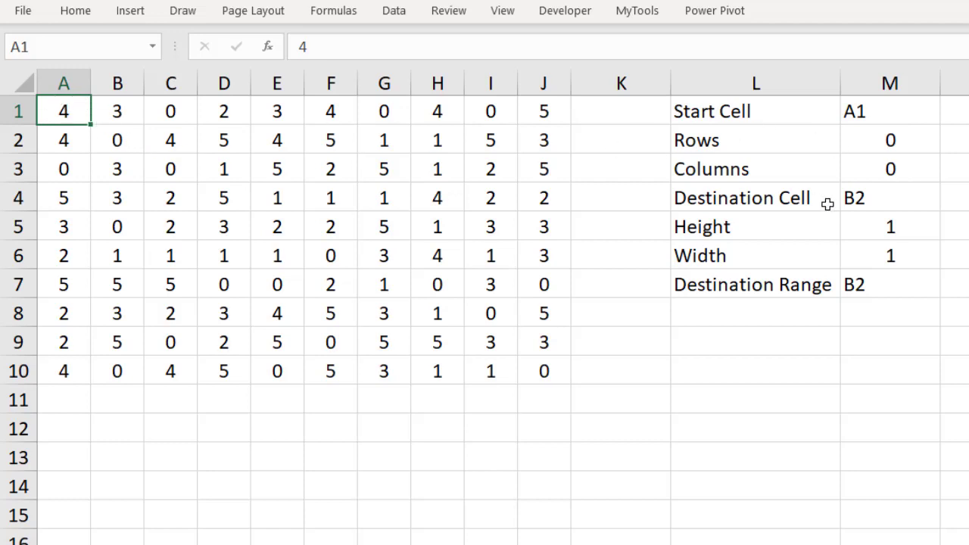
{"action": "left_click", "coordinate": [880, 206]}
{"action": "type", "text": "A1"}
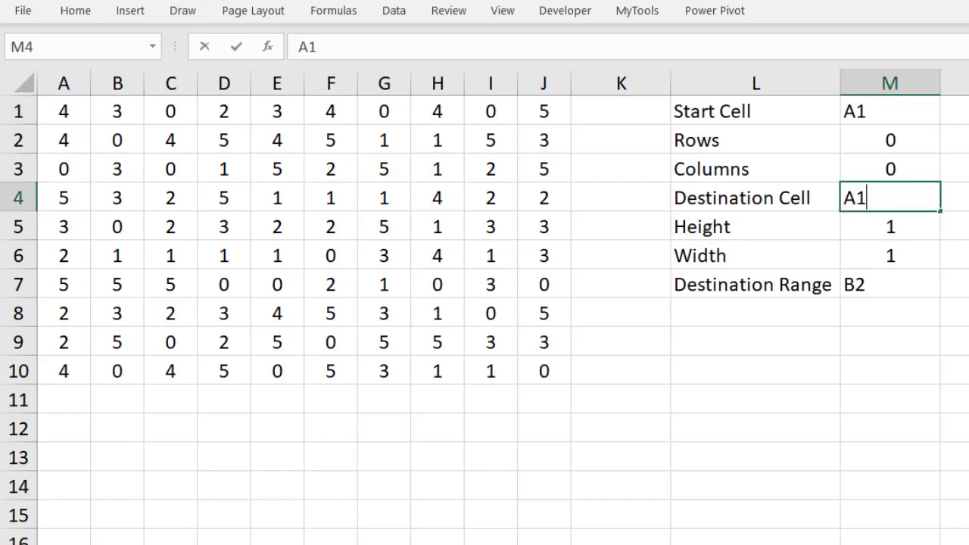
{"action": "key", "text": "Return"}
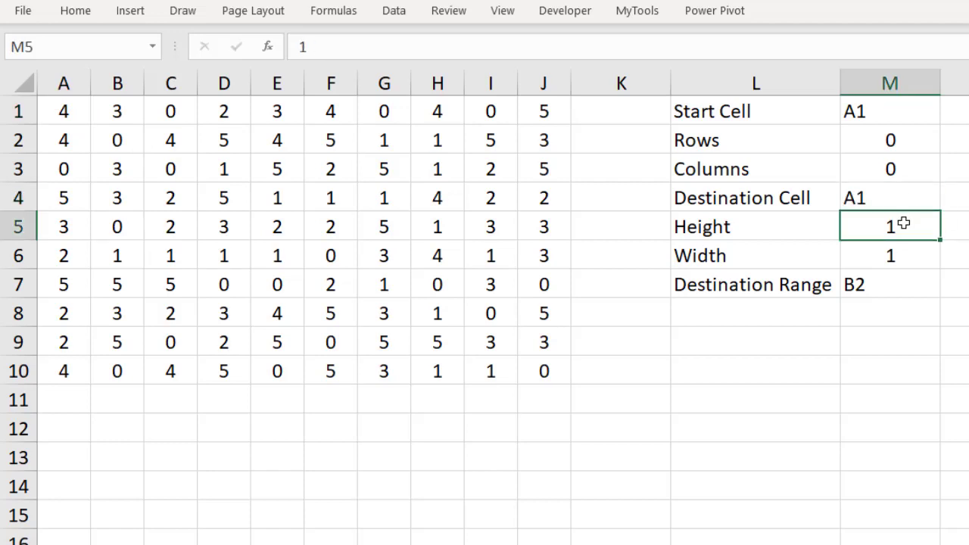
{"action": "left_click", "coordinate": [76, 112]}
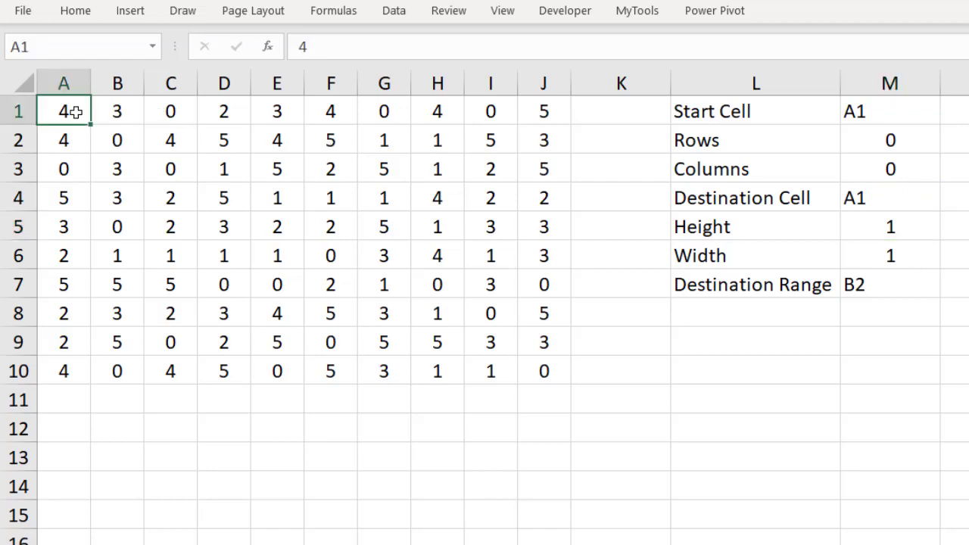
{"action": "left_click", "coordinate": [885, 274]}
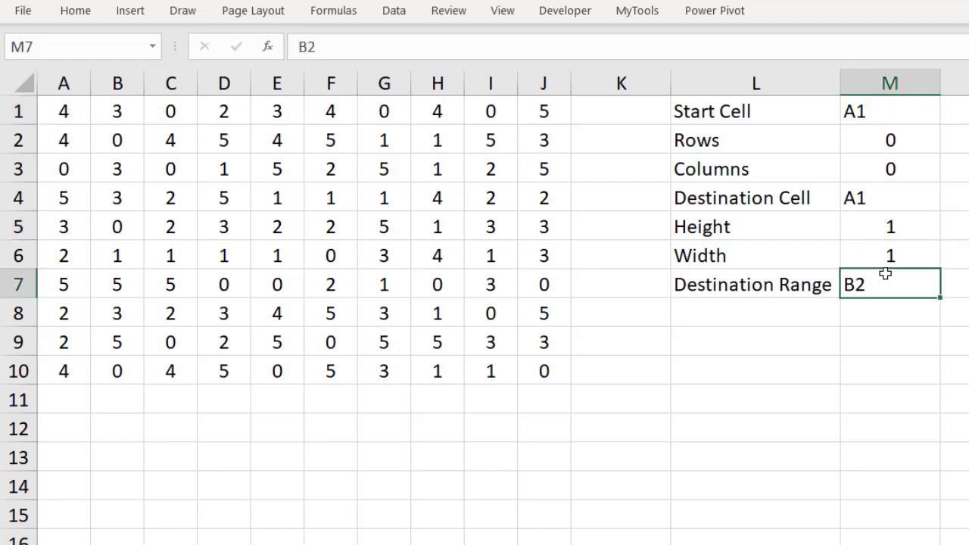
{"action": "type", "text": "A1"}
{"action": "key", "text": "Return"}
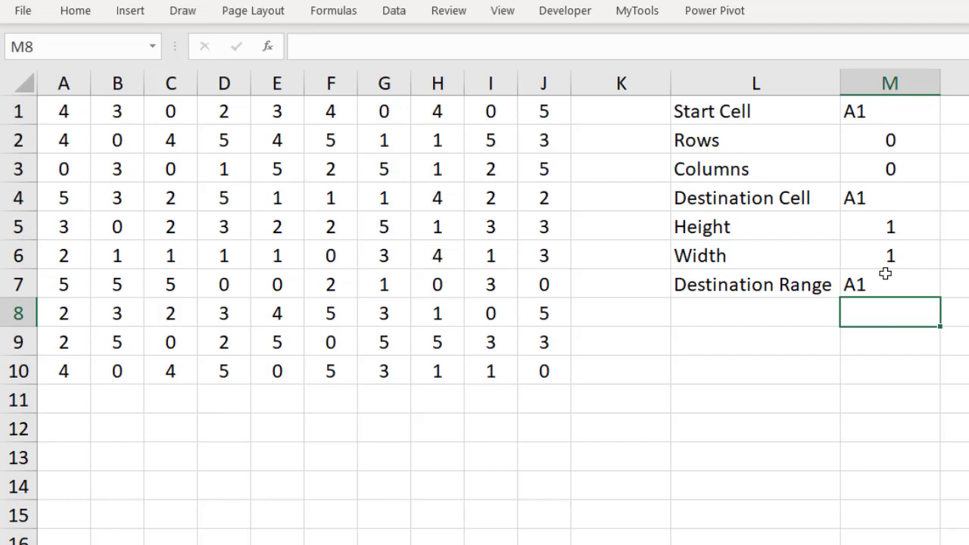
{"action": "left_click", "coordinate": [759, 335]}
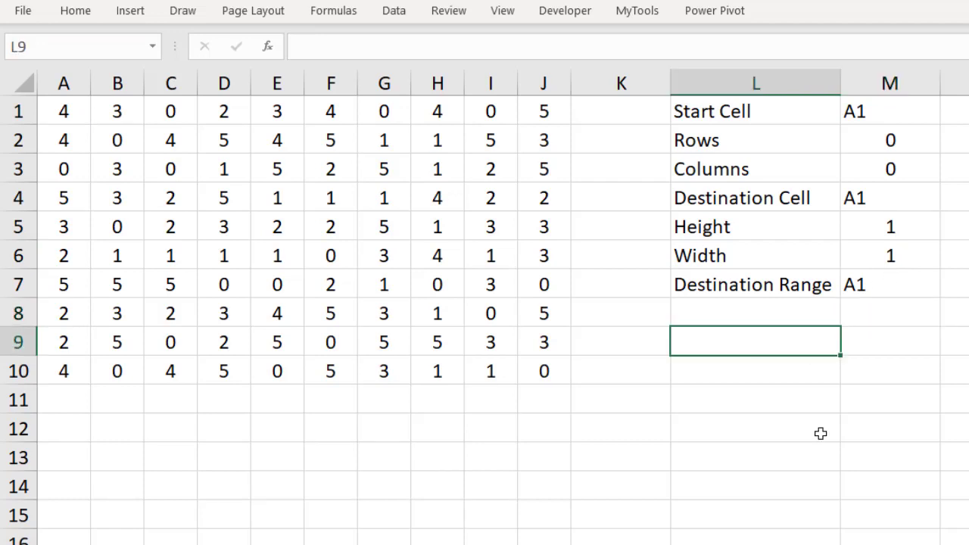
Enter =OFFSET(A1,0,0,1,1) in L9, which returns 4.
{"action": "type", "text": "="}
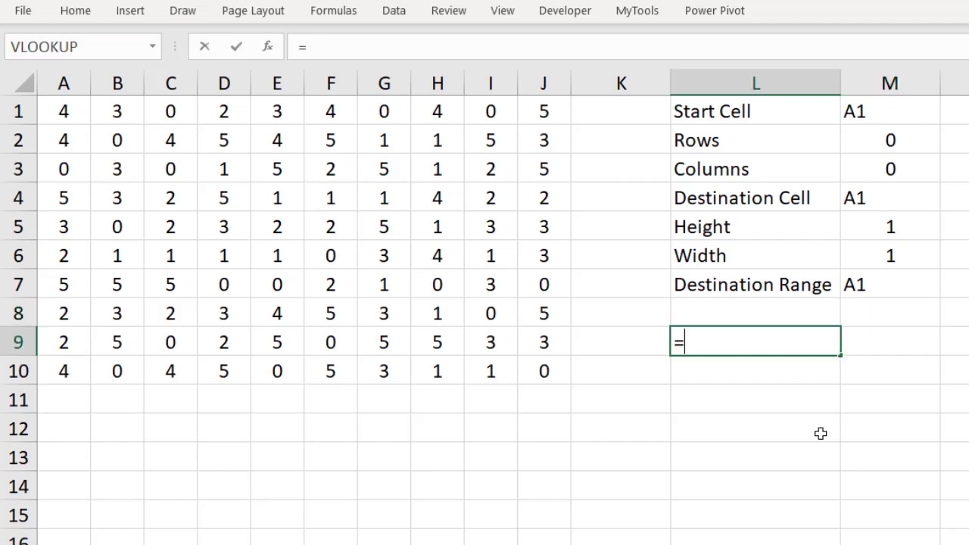
{"action": "type", "text": "off"}
{"action": "key", "text": "Tab"}
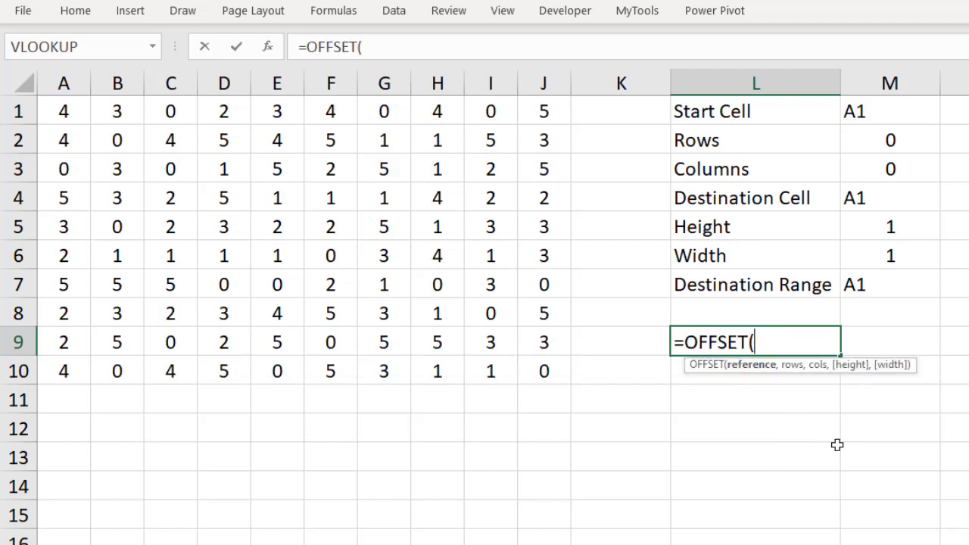
{"action": "type", "text": "A1,"}
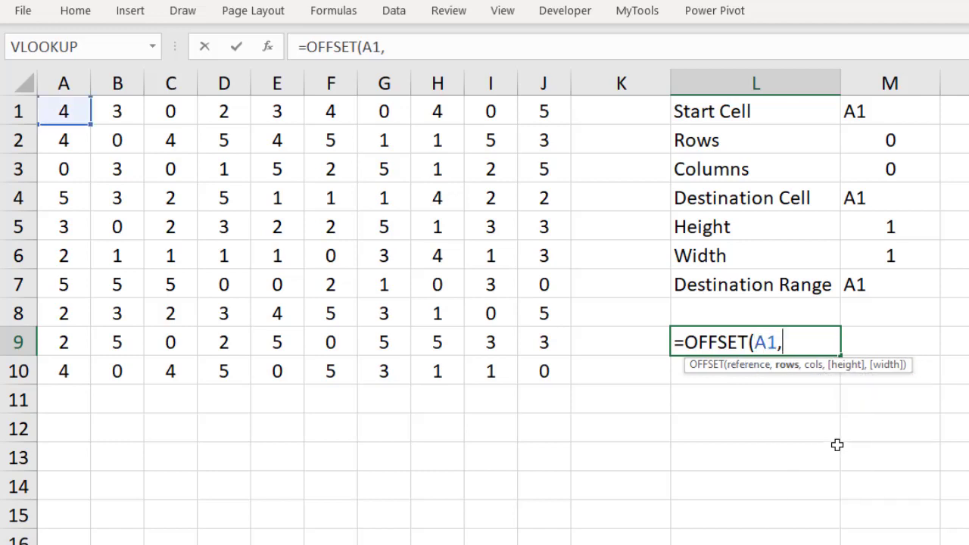
{"action": "type", "text": "0,0"}
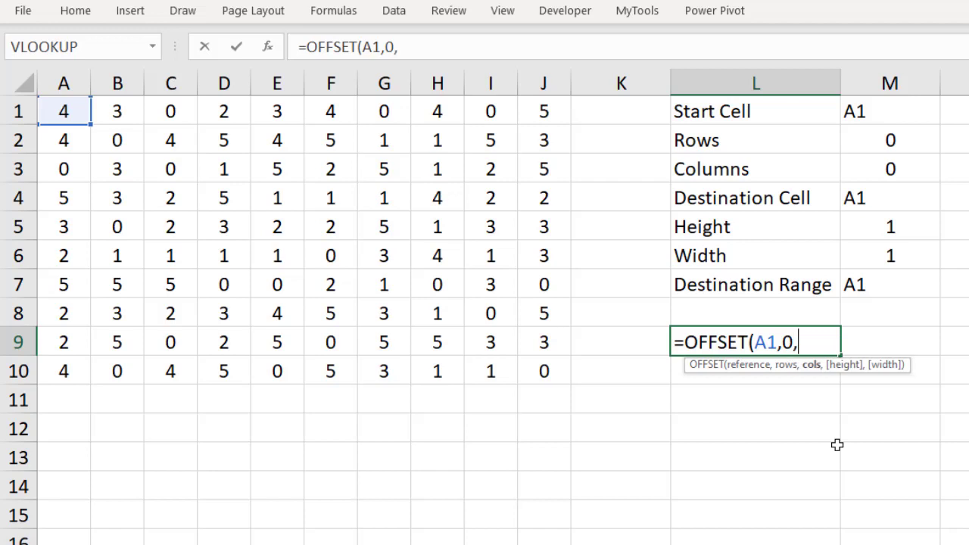
{"action": "type", "text": ","}
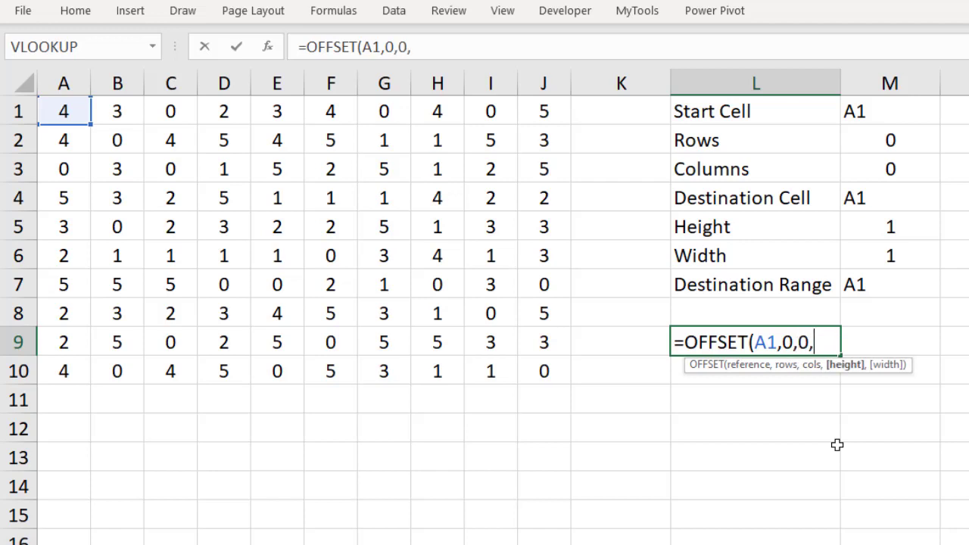
{"action": "type", "text": "1,1"}
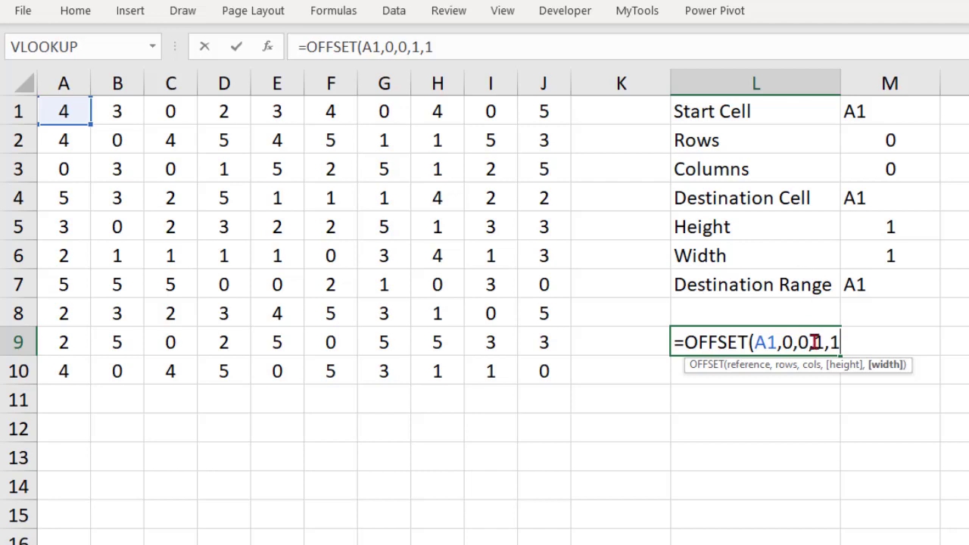
{"action": "left_click_drag", "start_coordinate": [813, 341], "coordinate": [849, 340]}
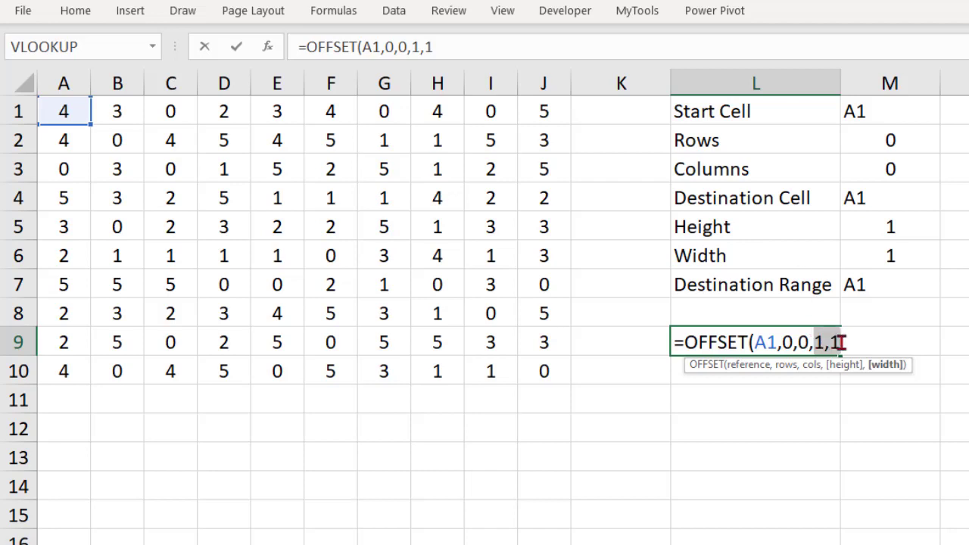
{"action": "left_click", "coordinate": [845, 342]}
{"action": "type", "text": ")"}
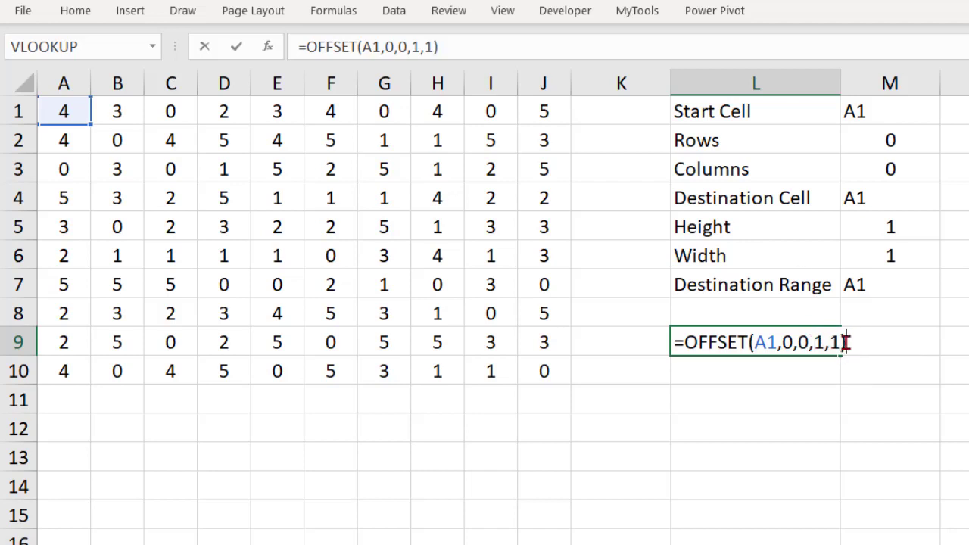
{"action": "key", "text": "Return"}
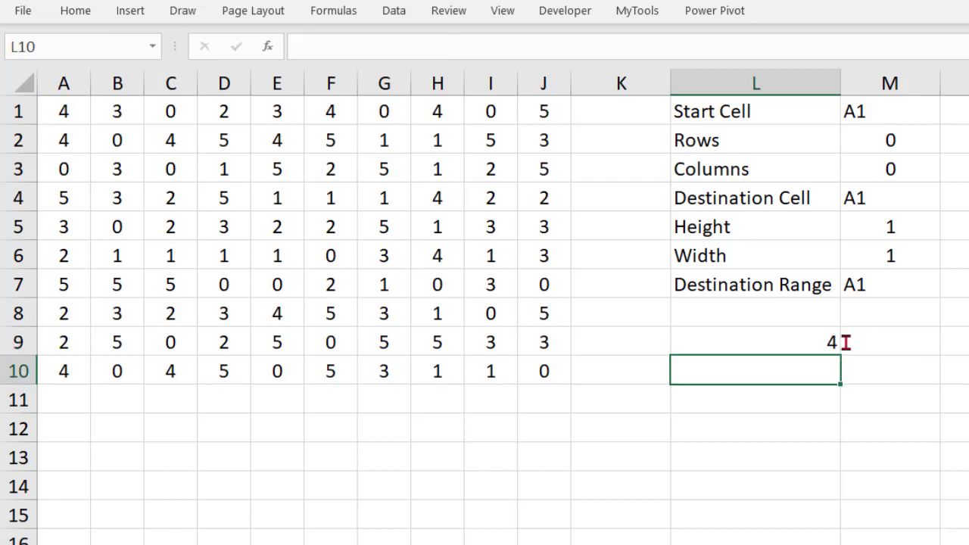
Replace L9's hard-coded 0,0,1,1 so it reads =OFFSET(A1,M2,M3,M5,M6).
{"action": "double_click", "coordinate": [801, 340]}
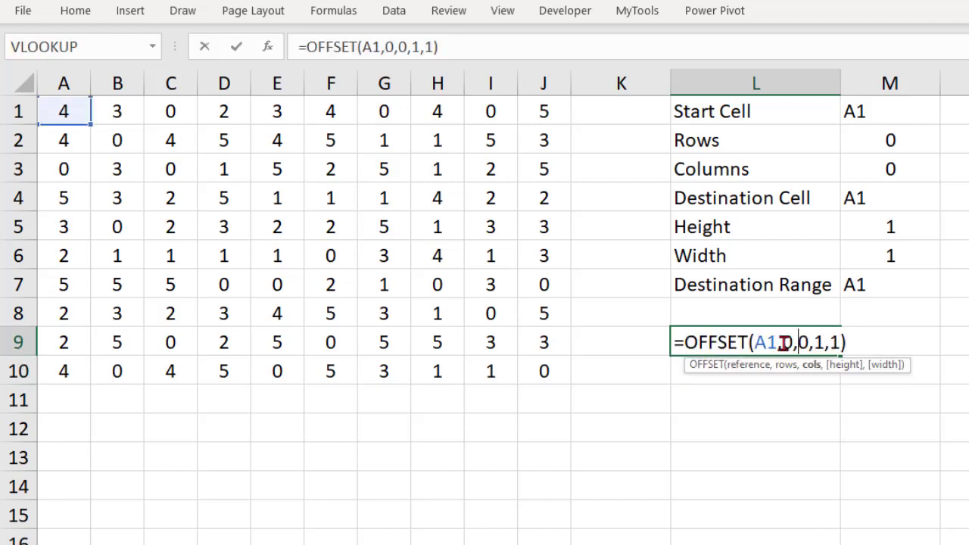
{"action": "left_click_drag", "start_coordinate": [782, 342], "coordinate": [869, 343]}
{"action": "key", "text": "Delete"}
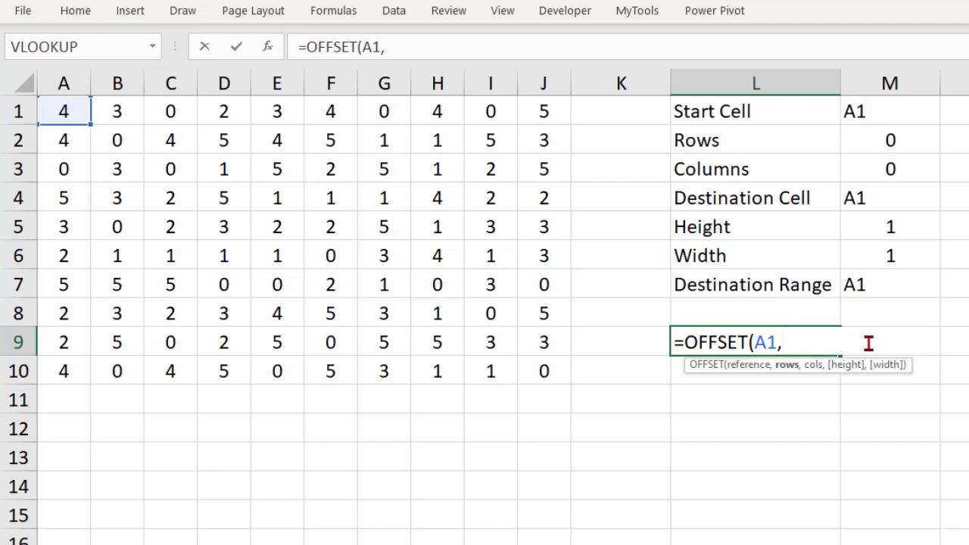
{"action": "left_click", "coordinate": [890, 146]}
{"action": "type", "text": ","}
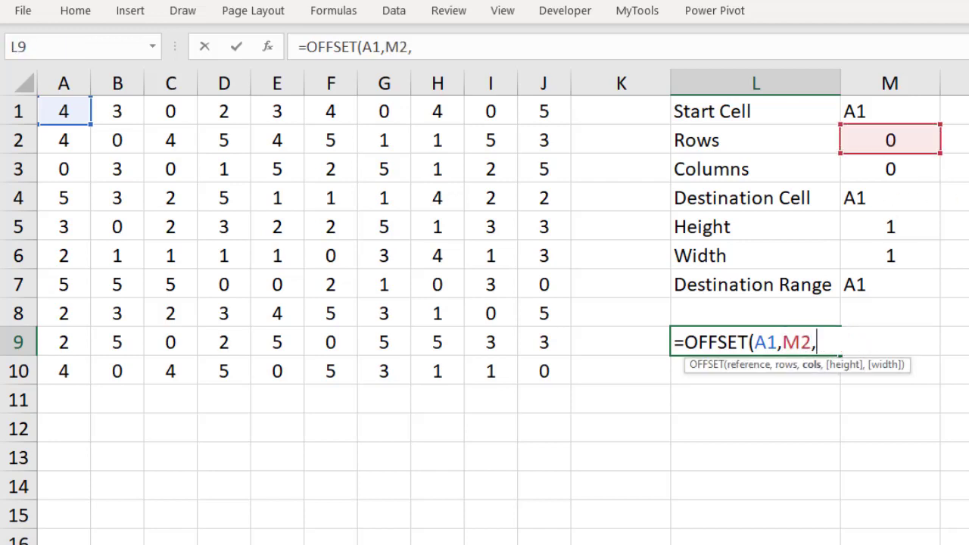
{"action": "left_click", "coordinate": [920, 174]}
{"action": "type", "text": ","}
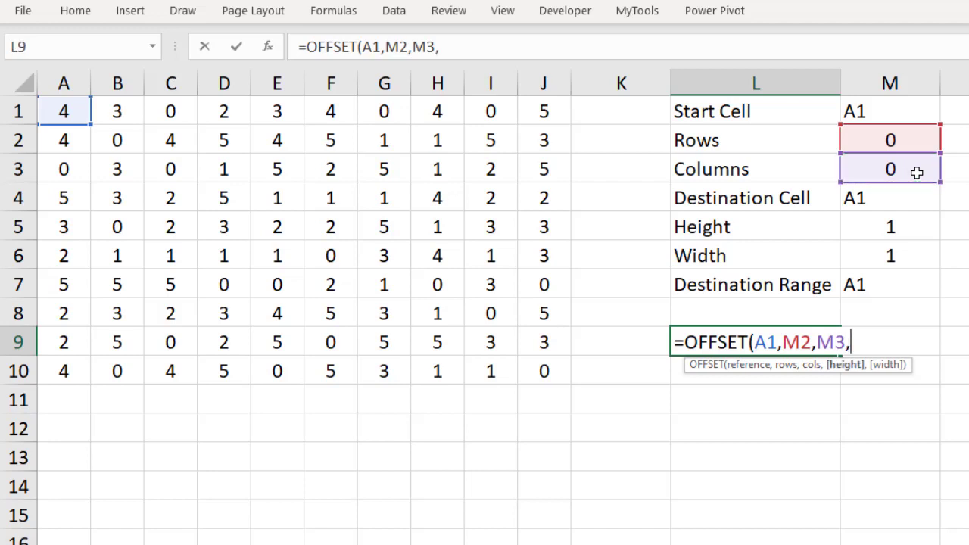
{"action": "left_click", "coordinate": [908, 227]}
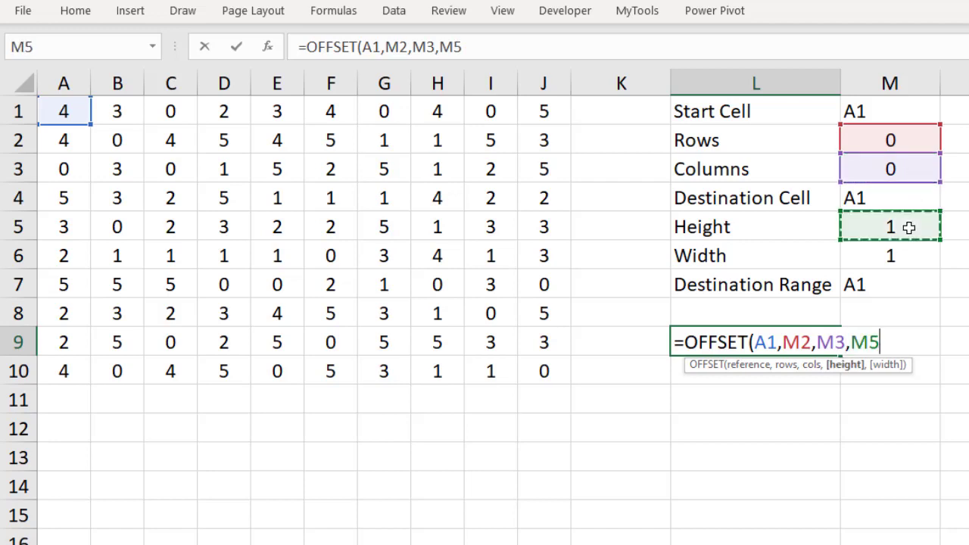
{"action": "type", "text": ","}
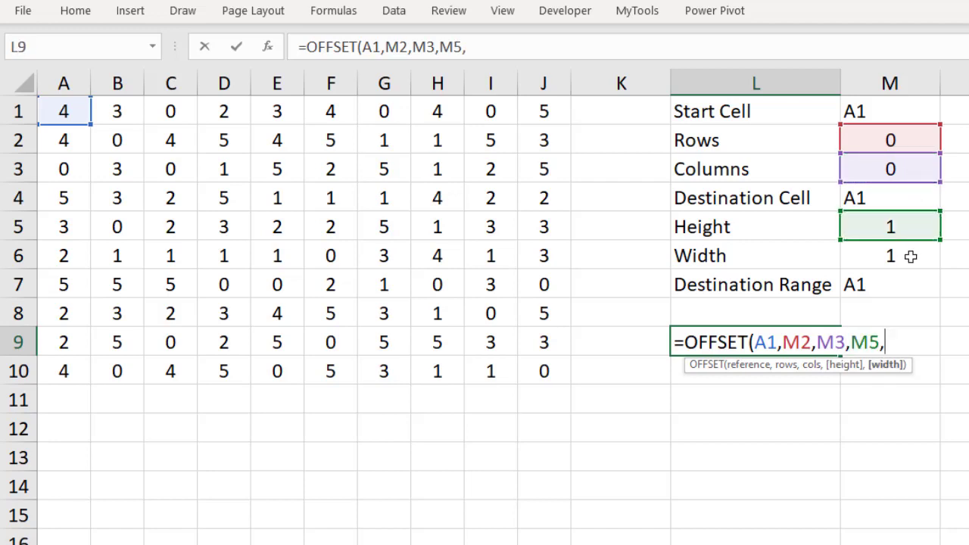
{"action": "left_click", "coordinate": [912, 262]}
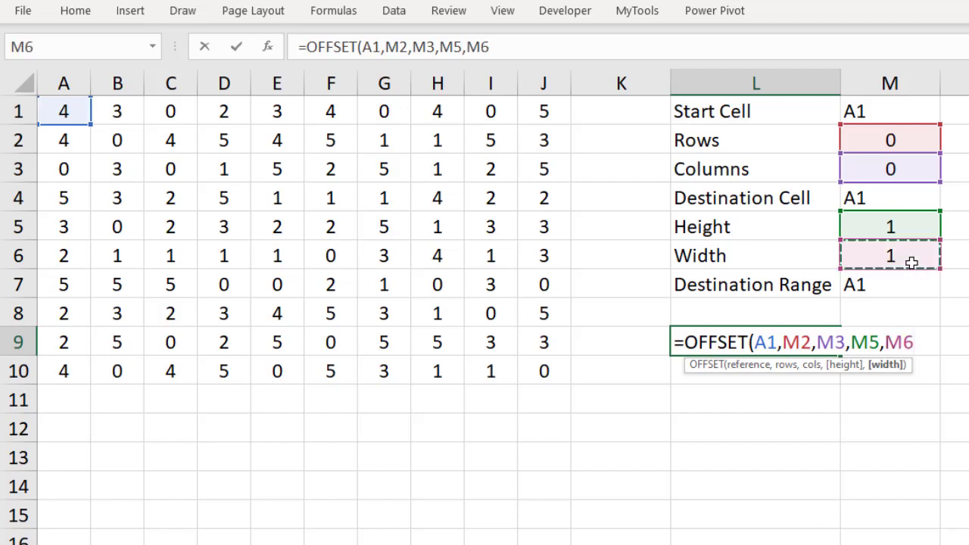
{"action": "type", "text": ")"}
{"action": "key", "text": "ctrl+Return"}
{"action": "key", "text": "Return"}
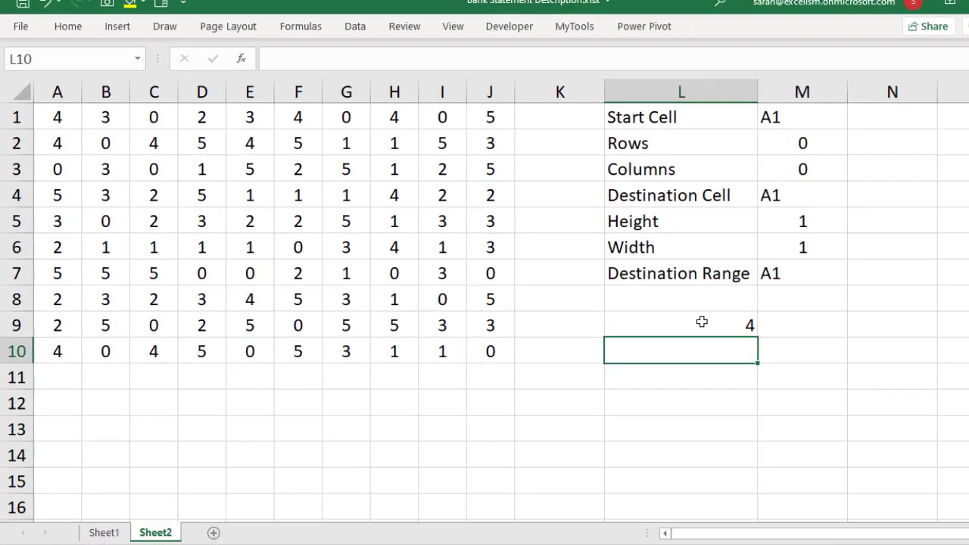
Clear the Destination Cell and Destination Range entries, leaving L9's formula unchanged.
{"action": "left_click", "coordinate": [776, 194]}
{"action": "key", "text": "Delete"}
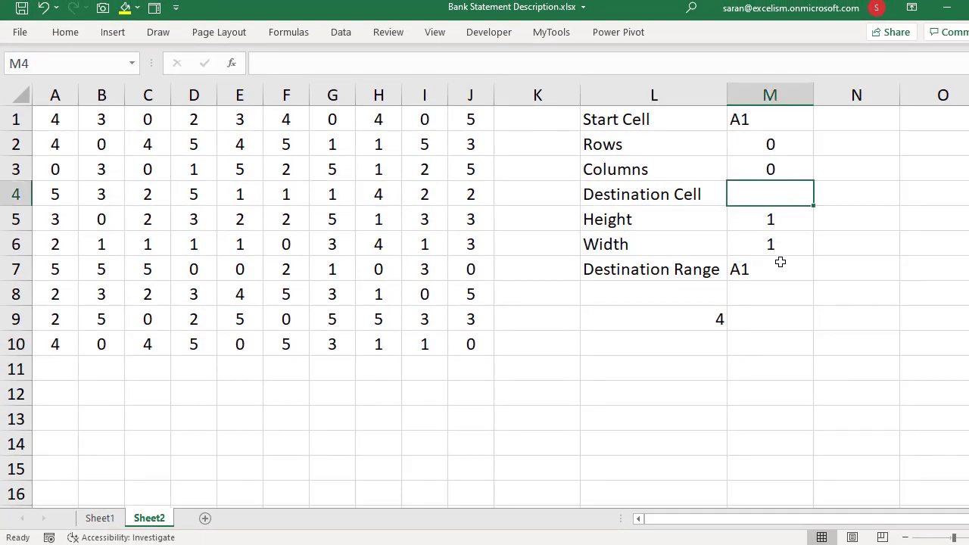
{"action": "left_click", "coordinate": [779, 263]}
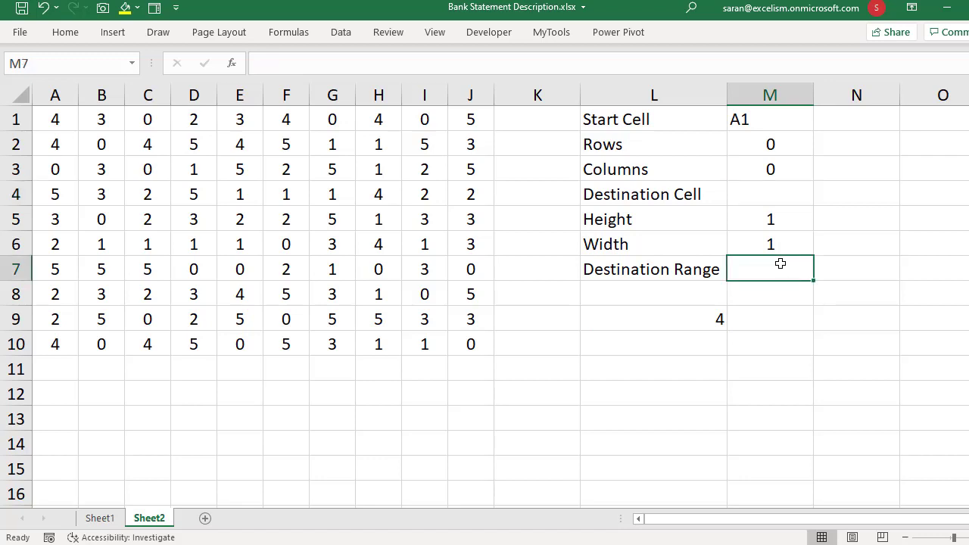
{"action": "double_click", "coordinate": [680, 314]}
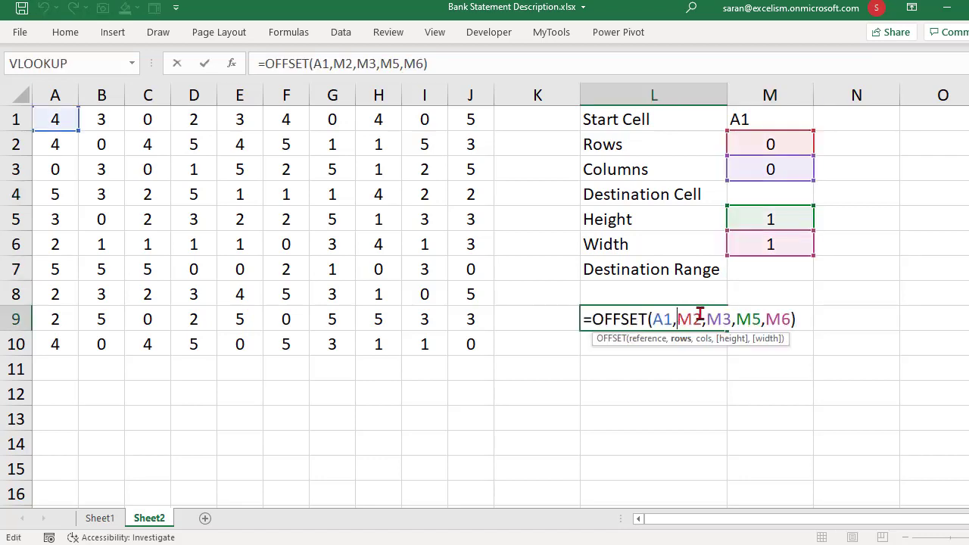
{"action": "key", "text": "ctrl+Return"}
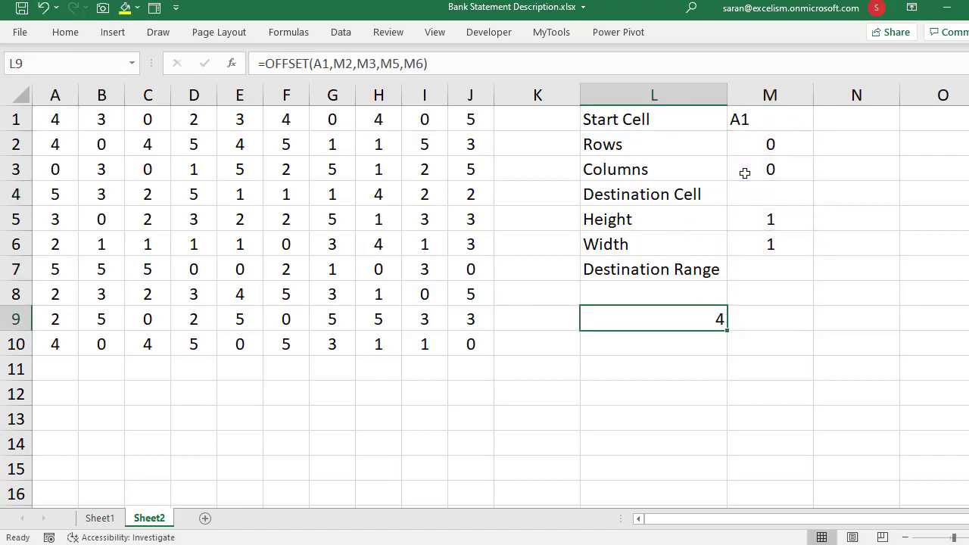
Set Rows 3, Columns 4, Height 2 and Width 2.
{"action": "left_click", "coordinate": [776, 144]}
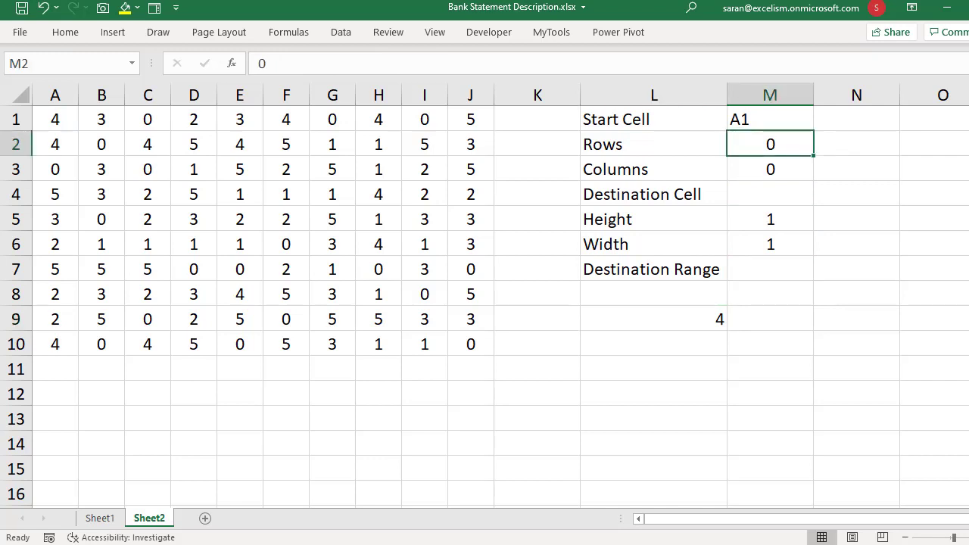
{"action": "type", "text": "3"}
{"action": "key", "text": "Return"}
{"action": "type", "text": "4"}
{"action": "key", "text": "Return"}
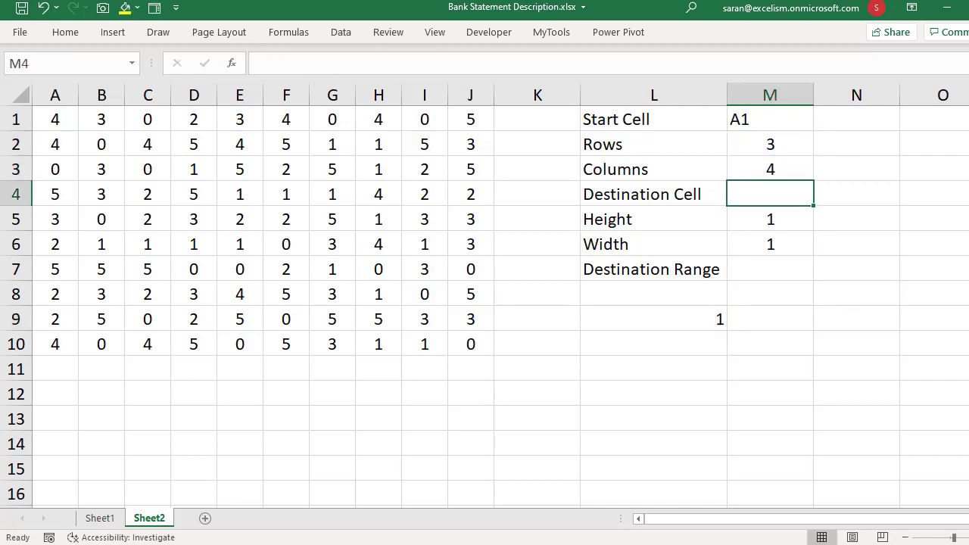
{"action": "key", "text": "Return"}
{"action": "type", "text": "2"}
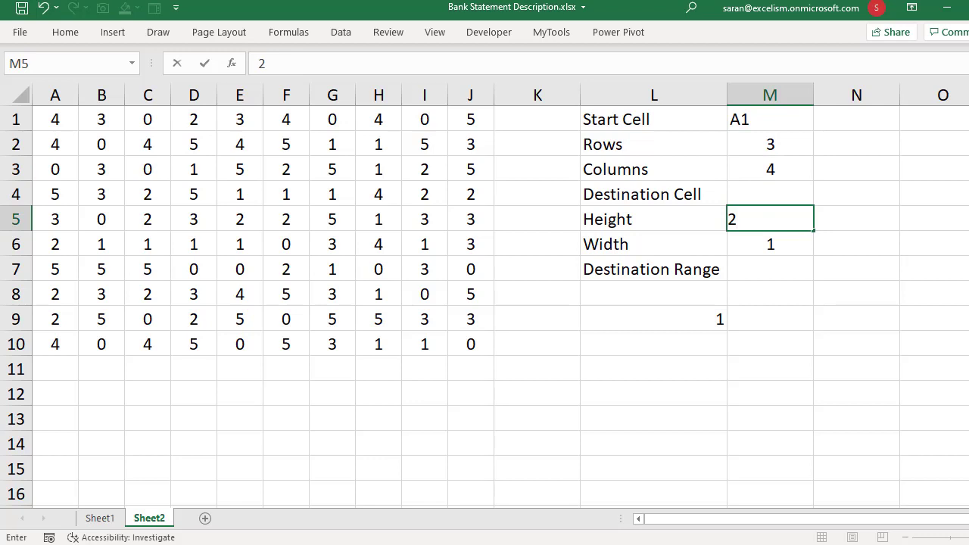
{"action": "key", "text": "Return"}
{"action": "type", "text": "2"}
{"action": "key", "text": "Return"}
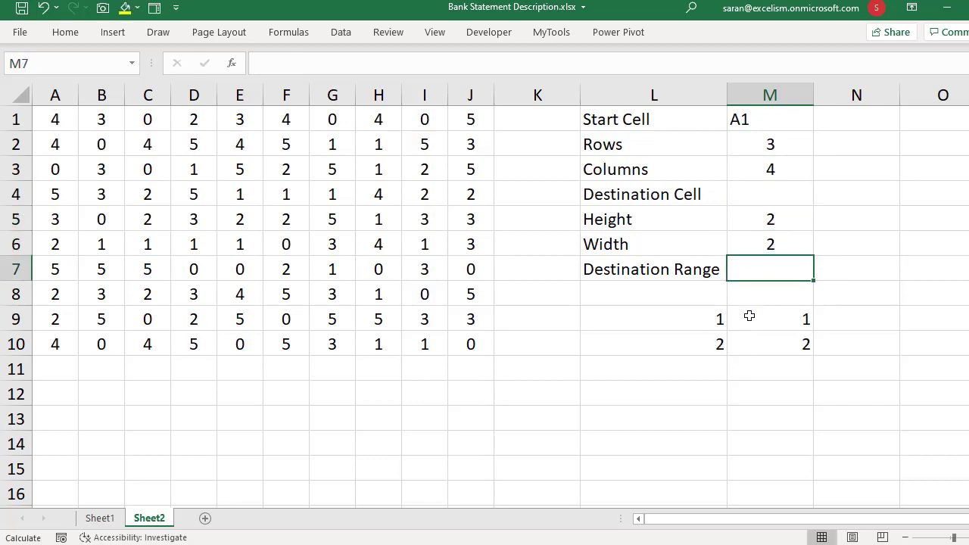
Trace the 2×2 spill in L9:M10 back from A1 to block E4:F5.
{"action": "left_click", "coordinate": [705, 323]}
{"action": "left_click_drag", "start_coordinate": [743, 323], "coordinate": [793, 342]}
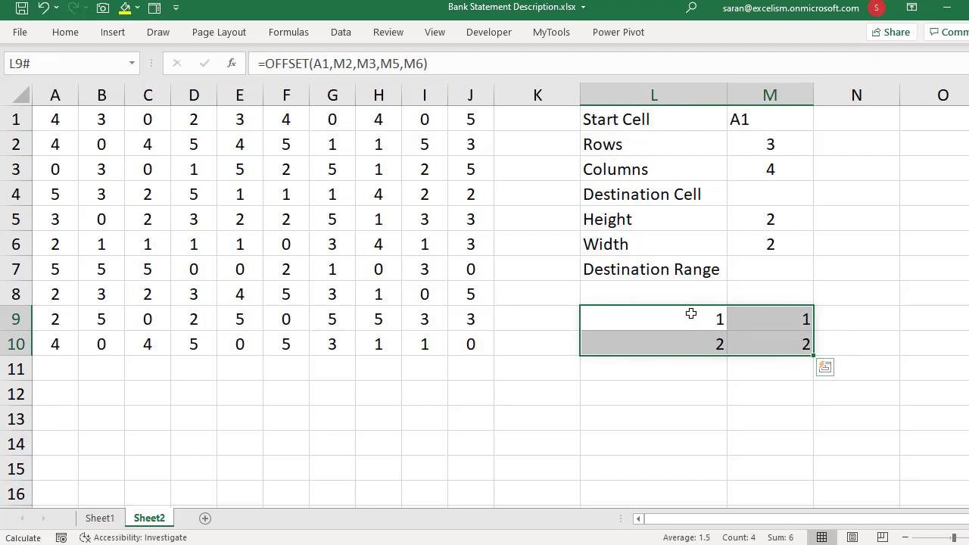
{"action": "left_click", "coordinate": [783, 123]}
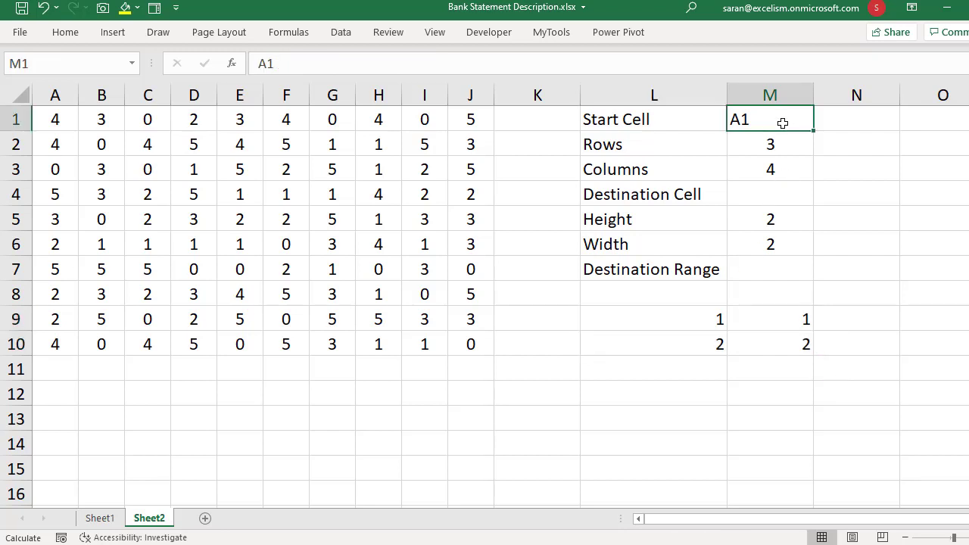
{"action": "left_click", "coordinate": [66, 118]}
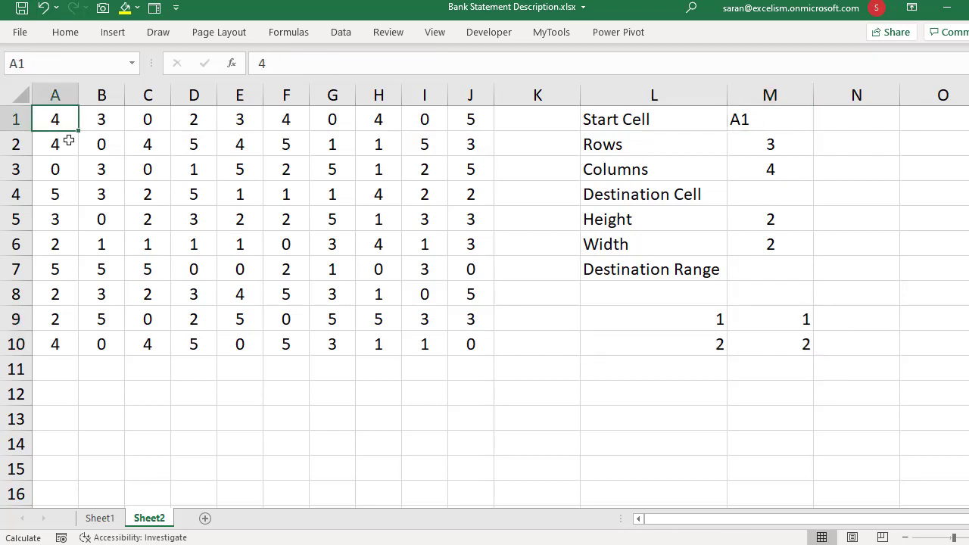
{"action": "left_click", "coordinate": [68, 140]}
{"action": "left_click", "coordinate": [68, 167]}
{"action": "left_click", "coordinate": [69, 197]}
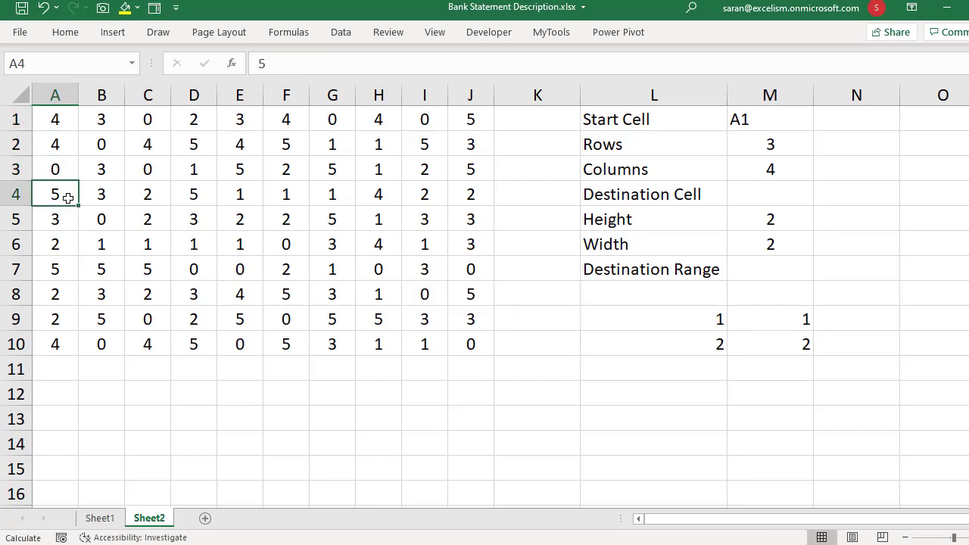
{"action": "left_click", "coordinate": [105, 195]}
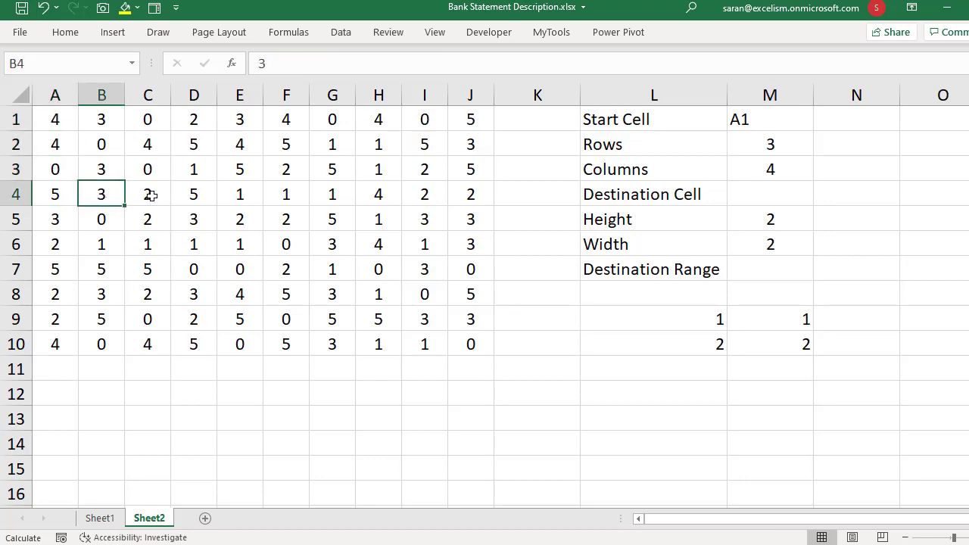
{"action": "left_click", "coordinate": [151, 195]}
{"action": "left_click", "coordinate": [211, 195]}
{"action": "left_click", "coordinate": [243, 195]}
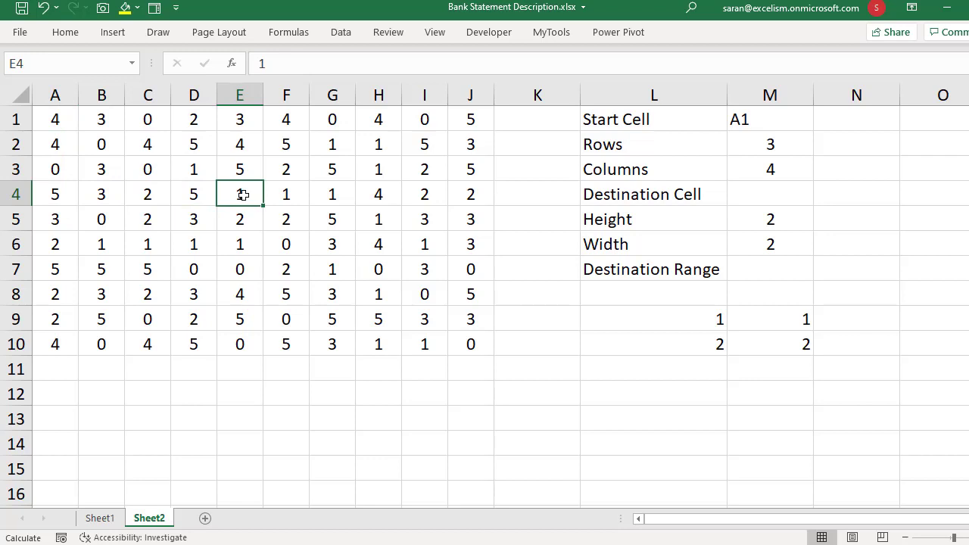
{"action": "mouse_move", "coordinate": [243, 193]}
{"action": "left_mouse_down"}
{"action": "mouse_move", "coordinate": [242, 208]}
{"action": "mouse_move", "coordinate": [292, 218]}
{"action": "left_mouse_up"}
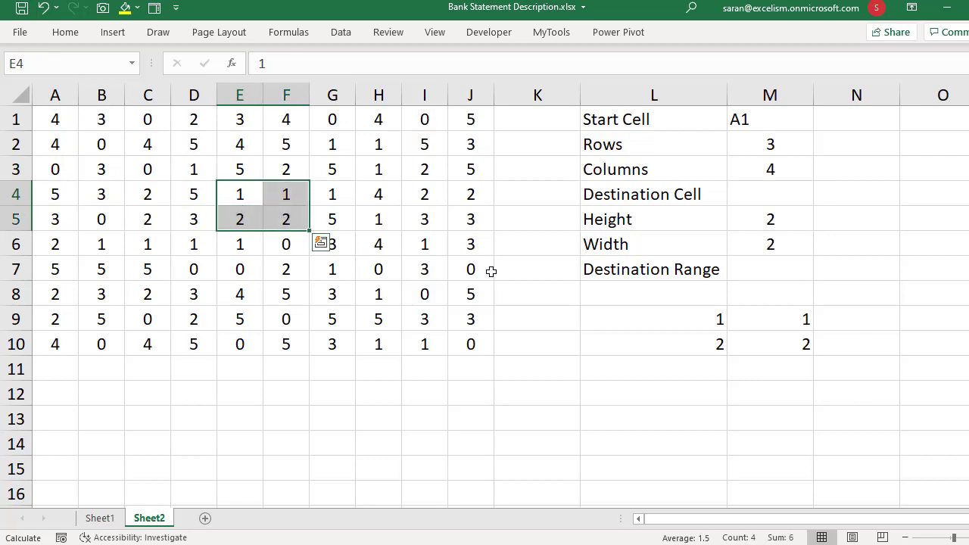
Wrap L9's OFFSET formula in SUM.
{"action": "double_click", "coordinate": [689, 320]}
{"action": "left_click", "coordinate": [593, 319]}
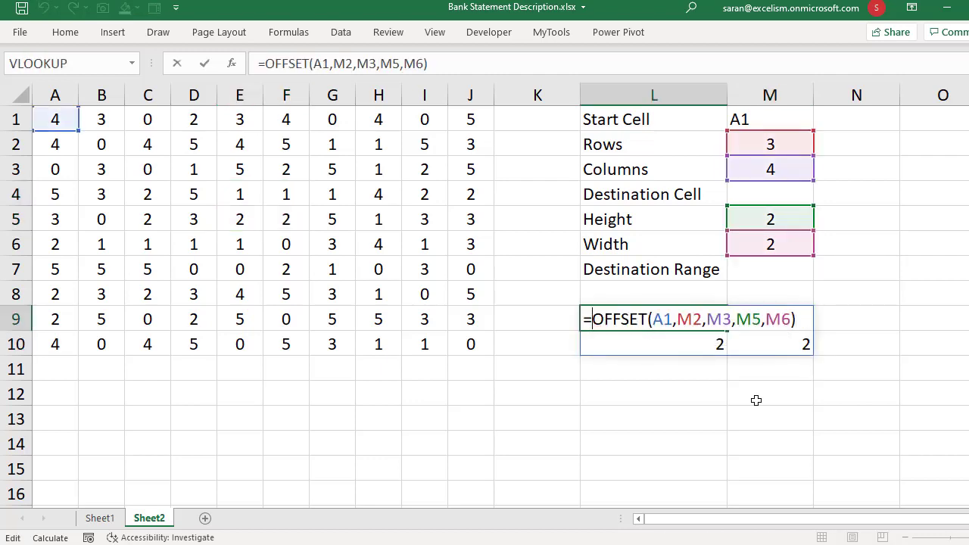
{"action": "type", "text": "Sum"}
{"action": "key", "text": "Tab"}
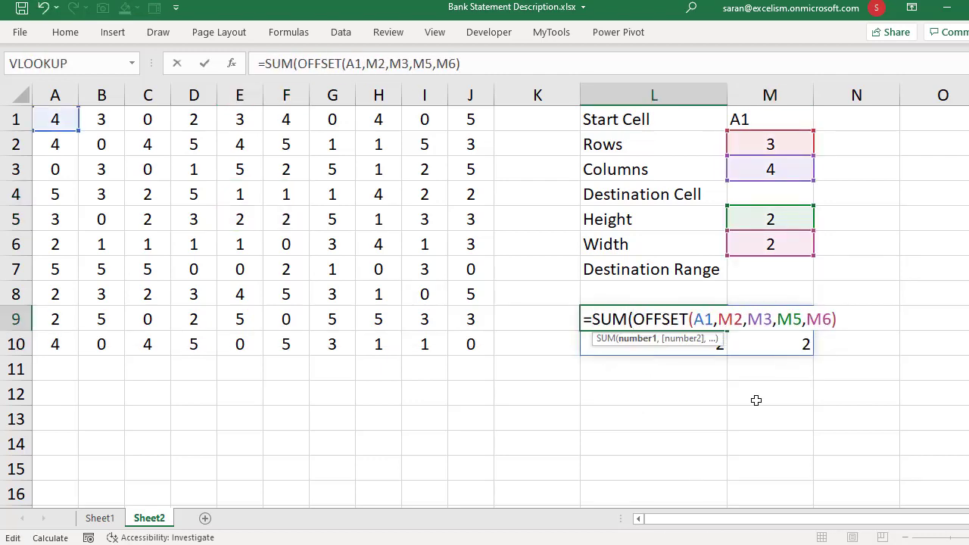
{"action": "left_click", "coordinate": [850, 321]}
{"action": "type", "text": ")"}
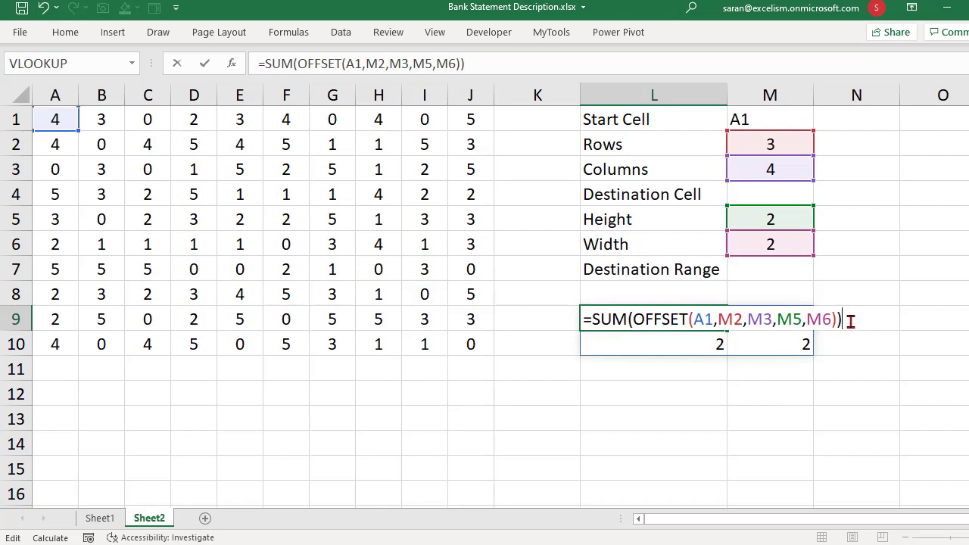
{"action": "key", "text": "Return"}
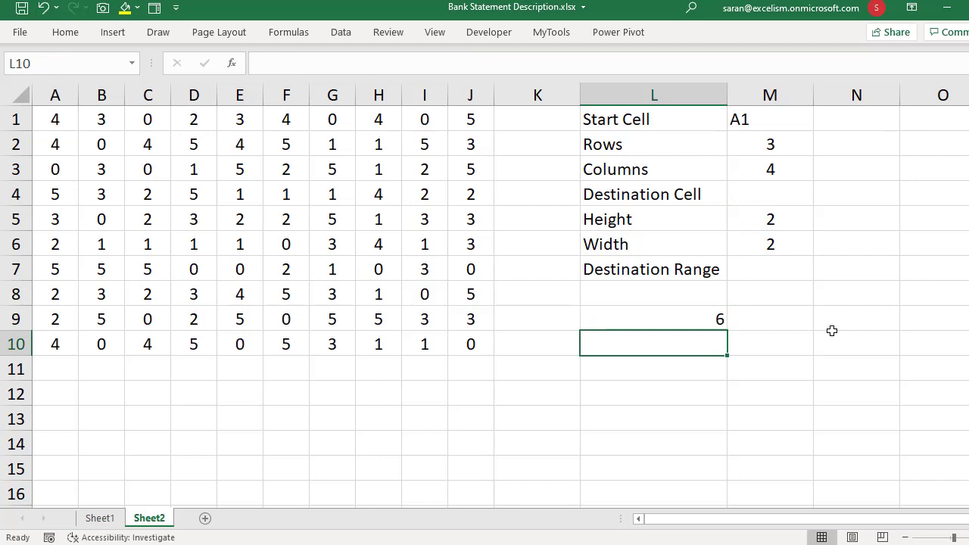
Set Rows 1, Columns 2, Height 4 and Width 3, totalling 34.
{"action": "left_click", "coordinate": [797, 145]}
{"action": "type", "text": "1"}
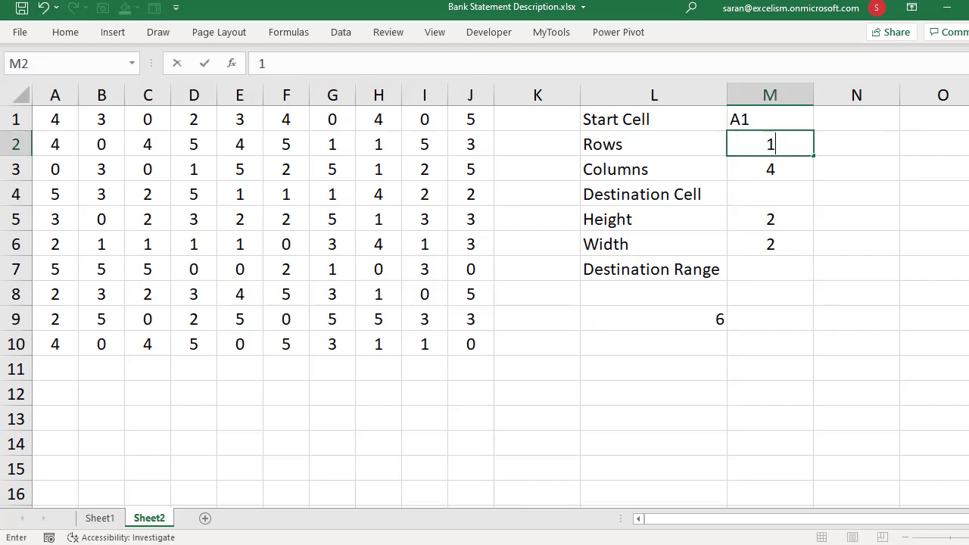
{"action": "key", "text": "Return"}
{"action": "type", "text": "2"}
{"action": "key", "text": "Return"}
{"action": "key", "text": "Return"}
{"action": "type", "text": "4"}
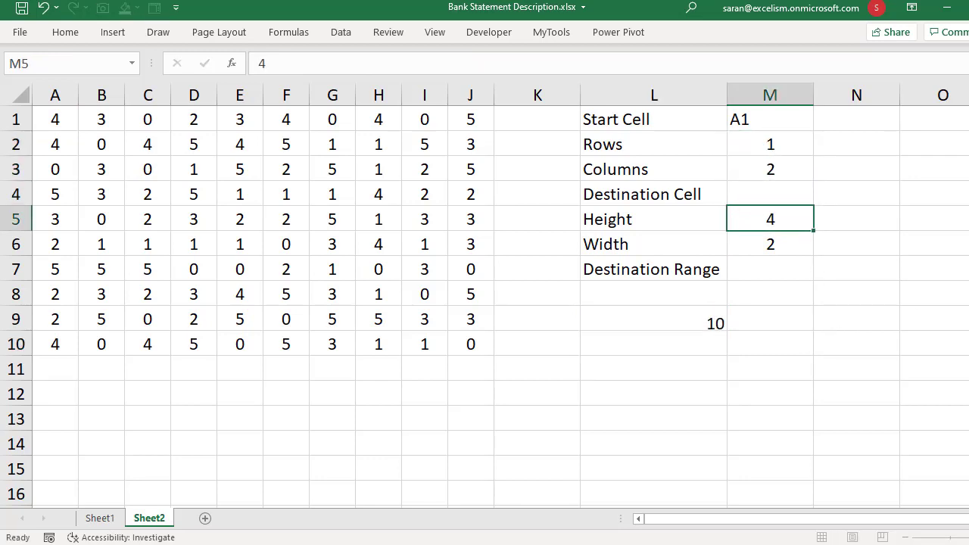
{"action": "key", "text": "Return"}
{"action": "type", "text": "3"}
{"action": "key", "text": "Return"}
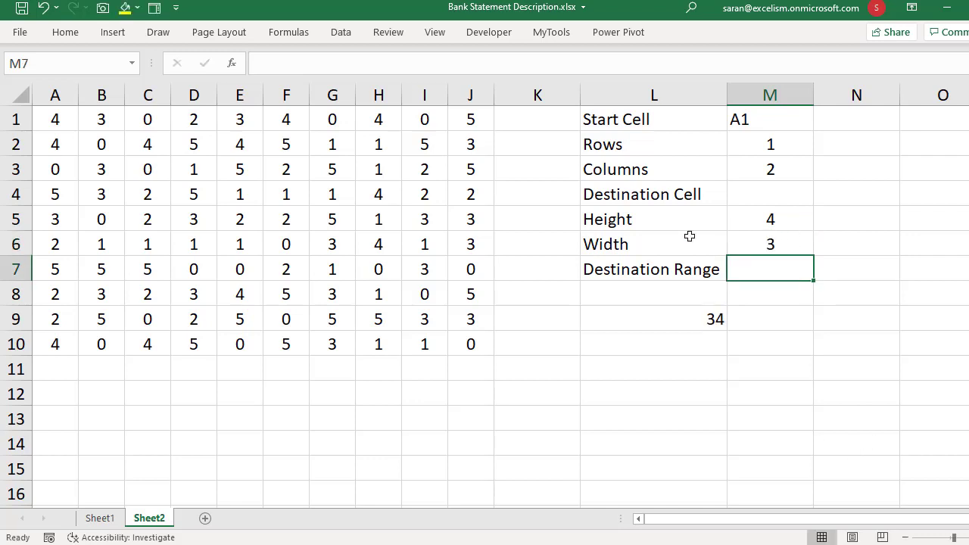
{"action": "left_click", "coordinate": [65, 120]}
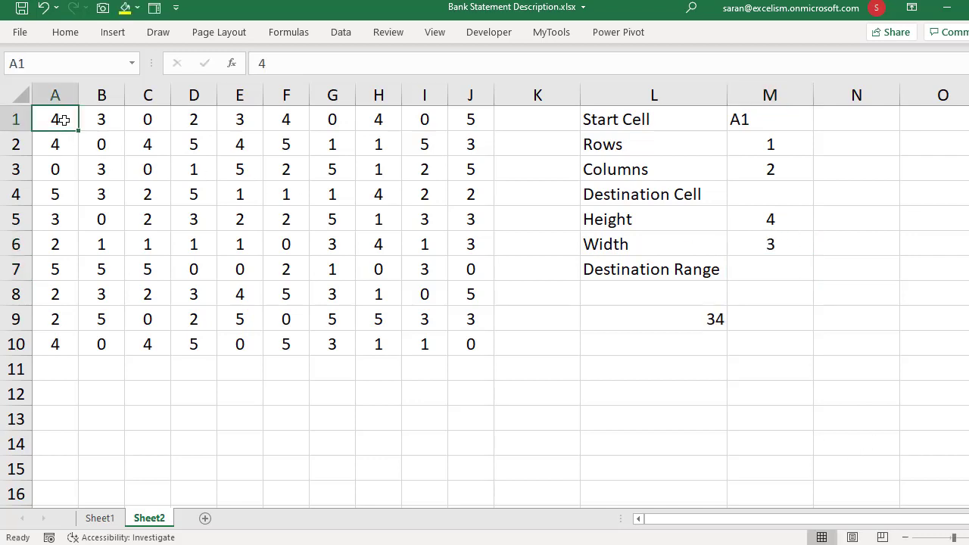
{"action": "left_click", "coordinate": [70, 138]}
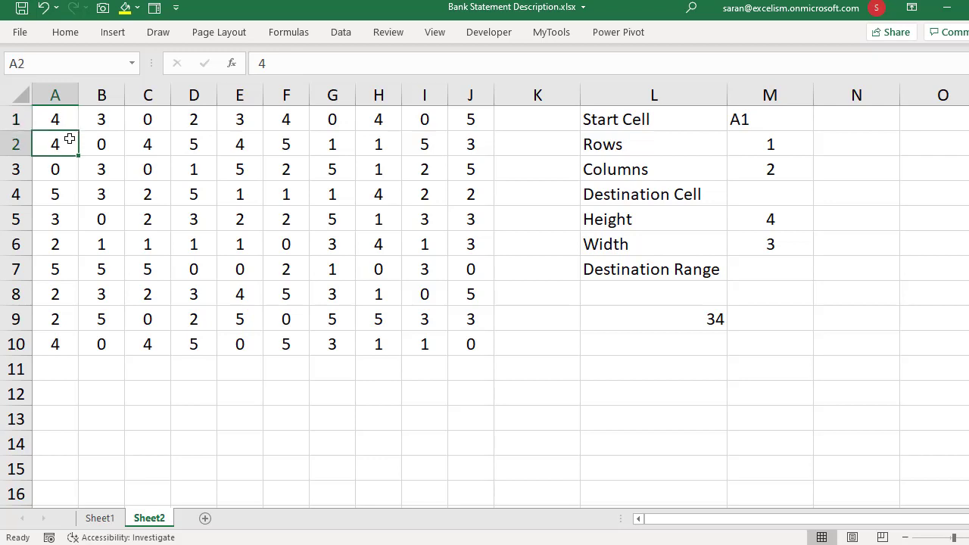
{"action": "left_click", "coordinate": [113, 145]}
{"action": "left_click", "coordinate": [152, 145]}
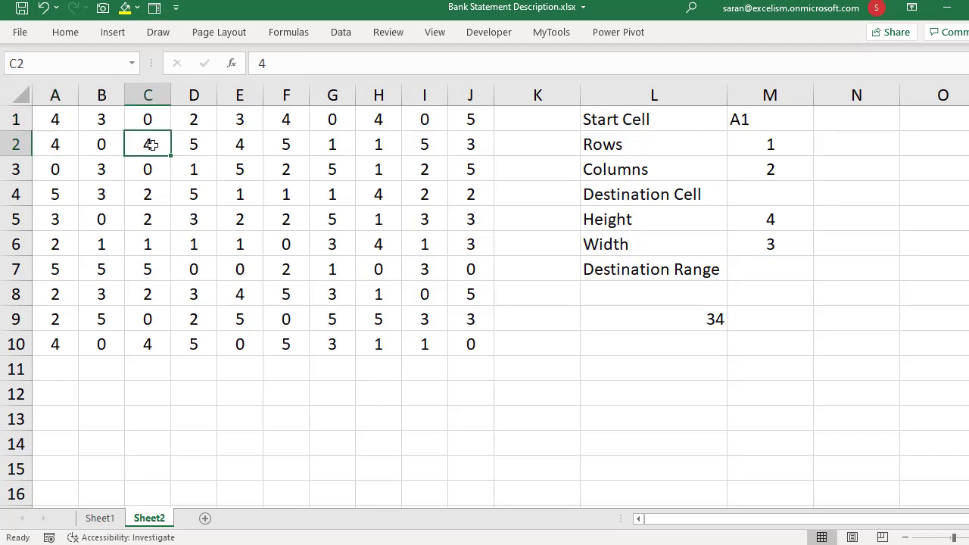
{"action": "left_click_drag", "start_coordinate": [152, 145], "coordinate": [243, 219]}
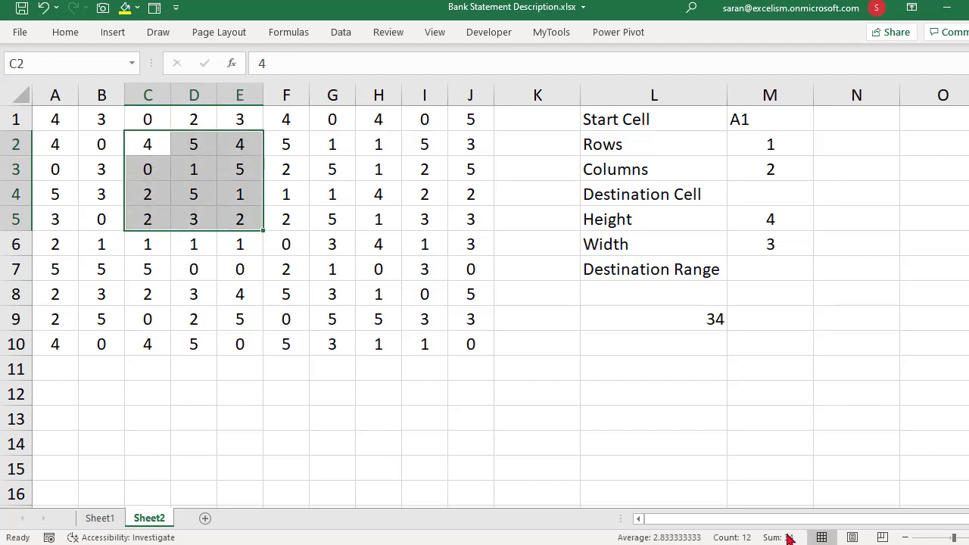
{"action": "left_click", "coordinate": [690, 319]}
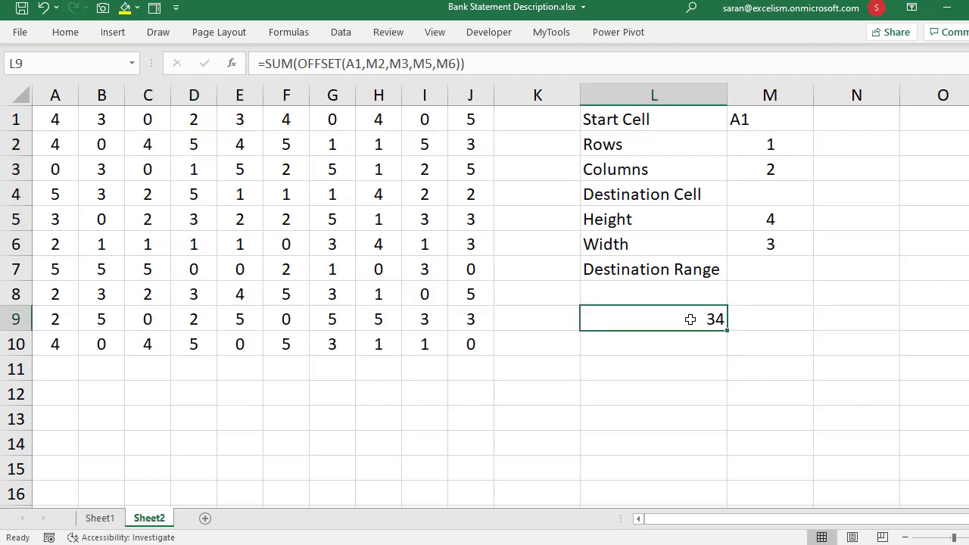
{"action": "double_click", "coordinate": [690, 319]}
{"action": "double_click", "coordinate": [598, 318]}
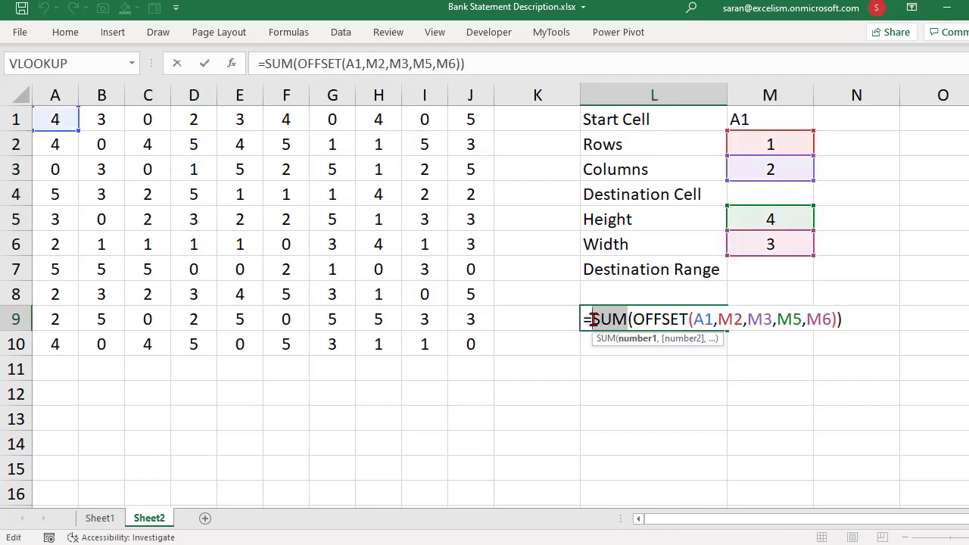
{"action": "type", "text": "CONCA"}
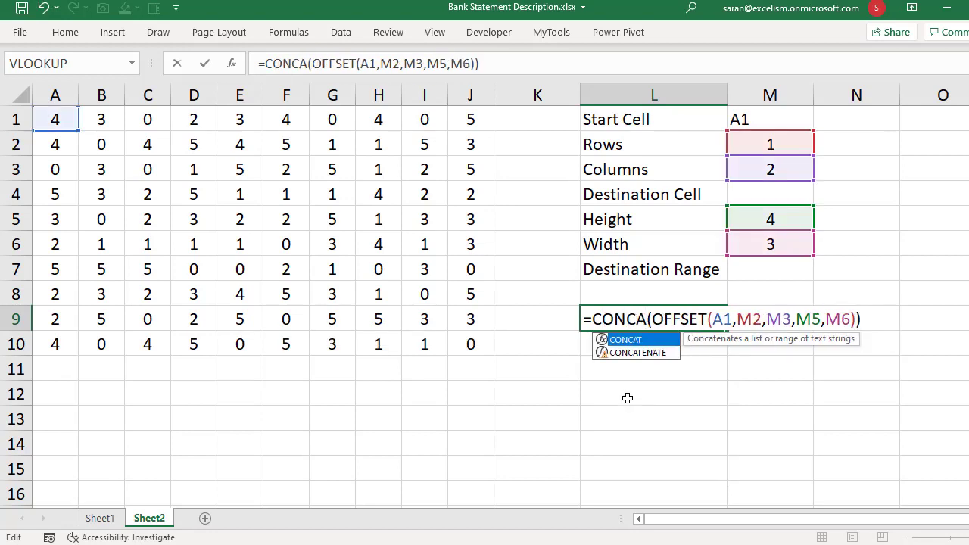
{"action": "type", "text": "T"}
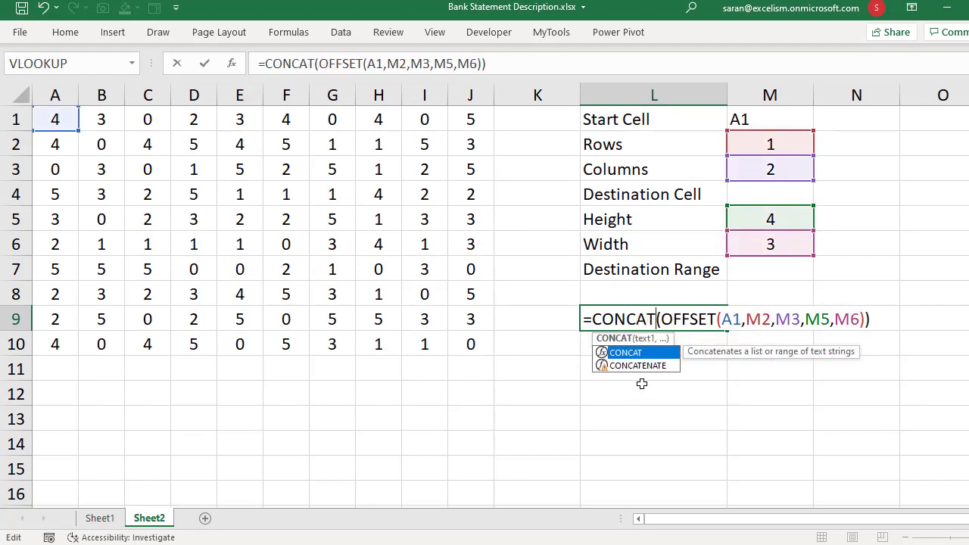
{"action": "key", "text": "Right"}
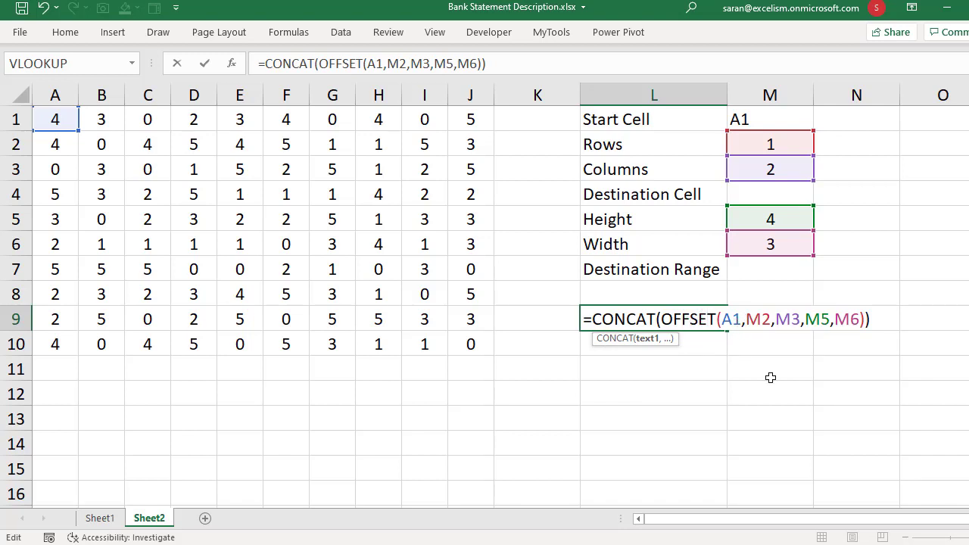
{"action": "key", "text": "Return"}
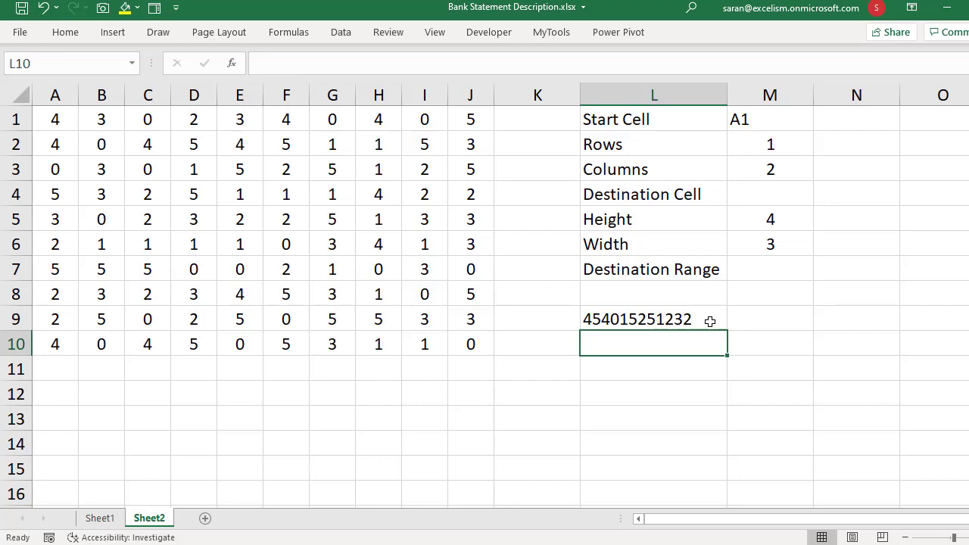
{"action": "left_click", "coordinate": [470, 318]}
{"action": "left_click", "coordinate": [68, 125]}
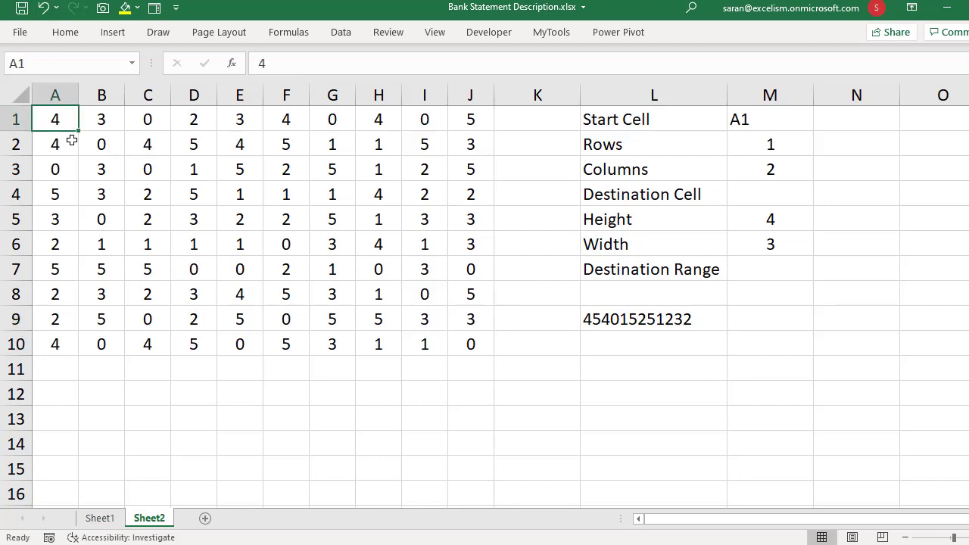
{"action": "left_click", "coordinate": [71, 141]}
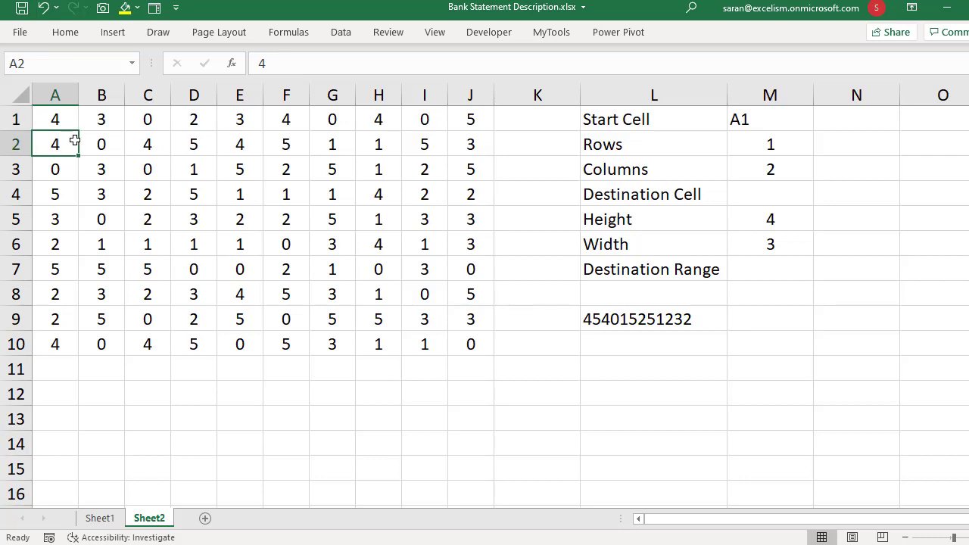
{"action": "left_click", "coordinate": [96, 138]}
{"action": "left_click", "coordinate": [154, 142]}
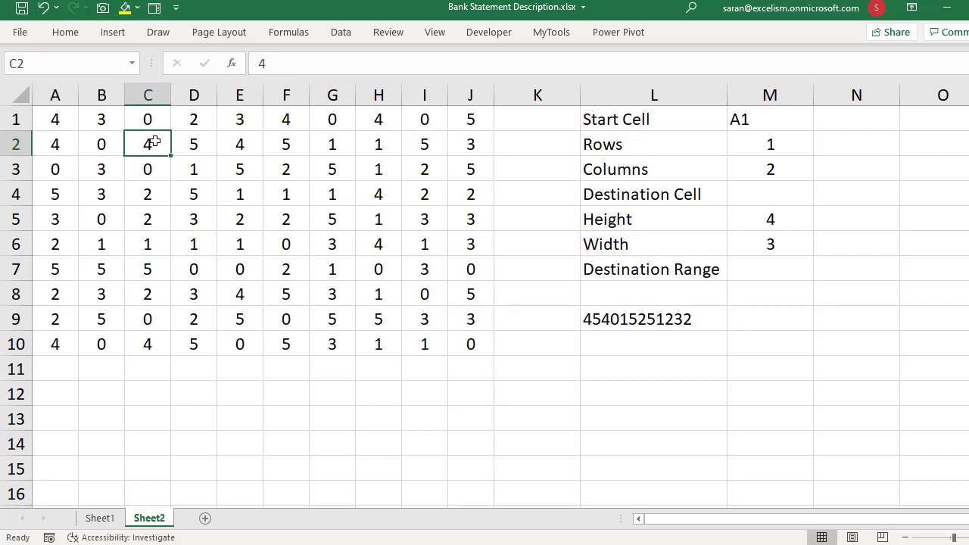
{"action": "left_click_drag", "start_coordinate": [155, 142], "coordinate": [239, 214]}
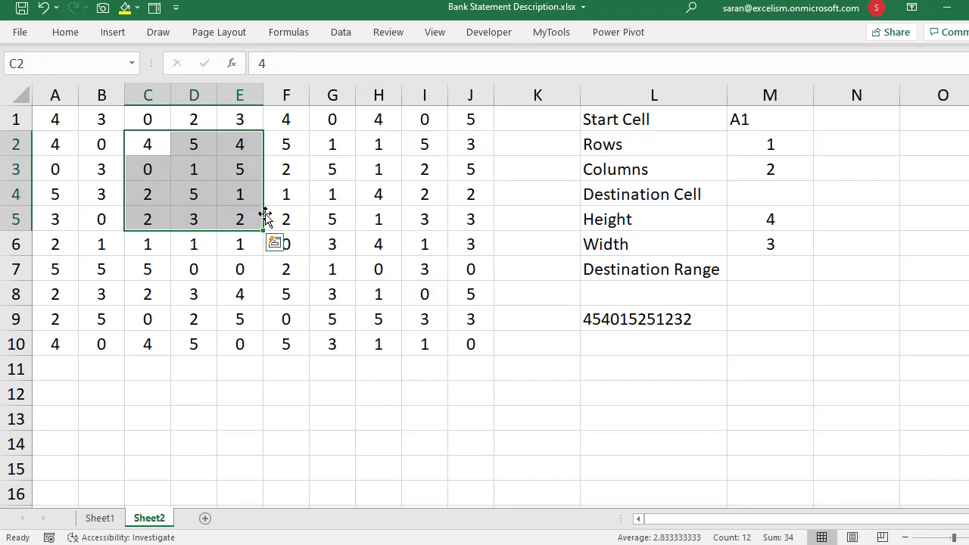
{"action": "left_click", "coordinate": [663, 310]}
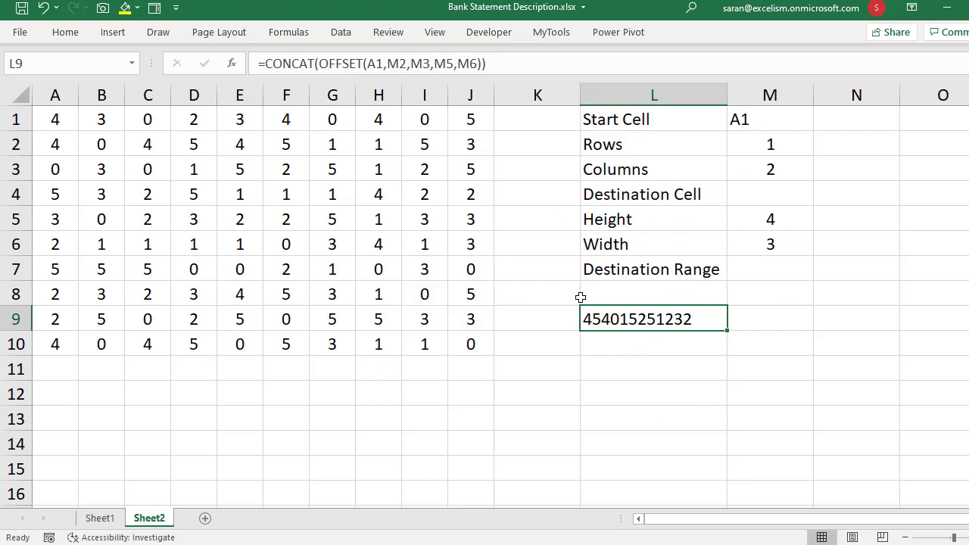
On Sheet1, enter =OFFSET(B2,0,0,F2,1) in G2 to spill two description lines.
{"action": "left_click", "coordinate": [108, 520]}
{"action": "left_click", "coordinate": [659, 144]}
{"action": "type", "text": "=off"}
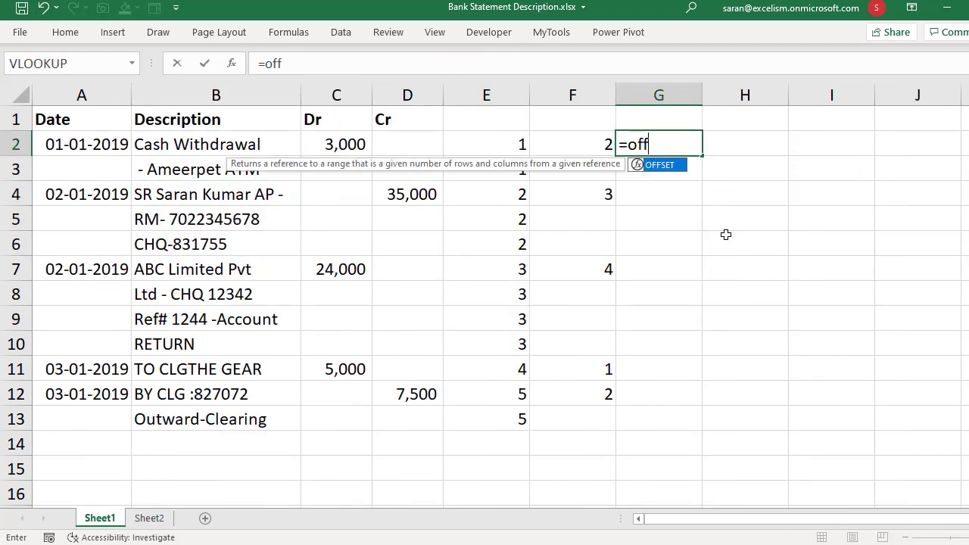
{"action": "key", "text": "Tab"}
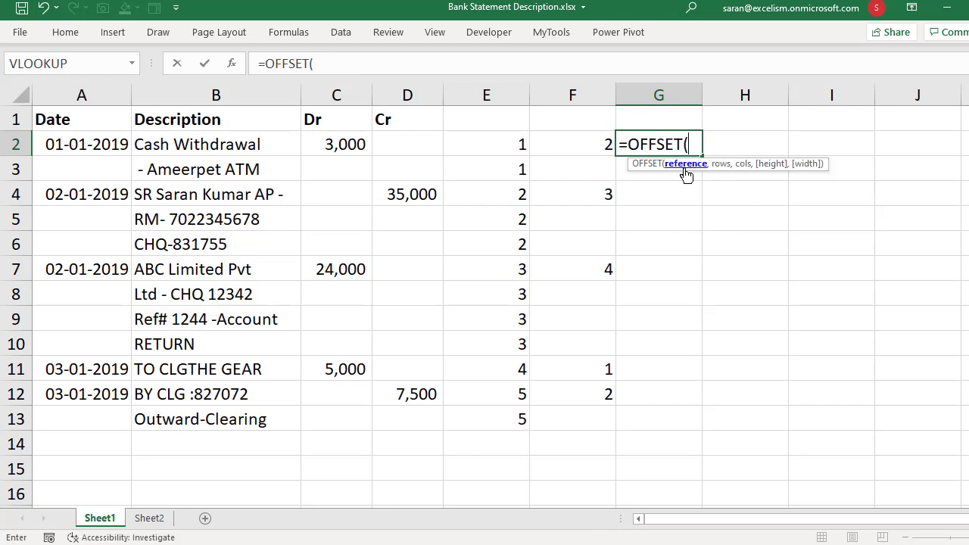
{"action": "left_click", "coordinate": [269, 149]}
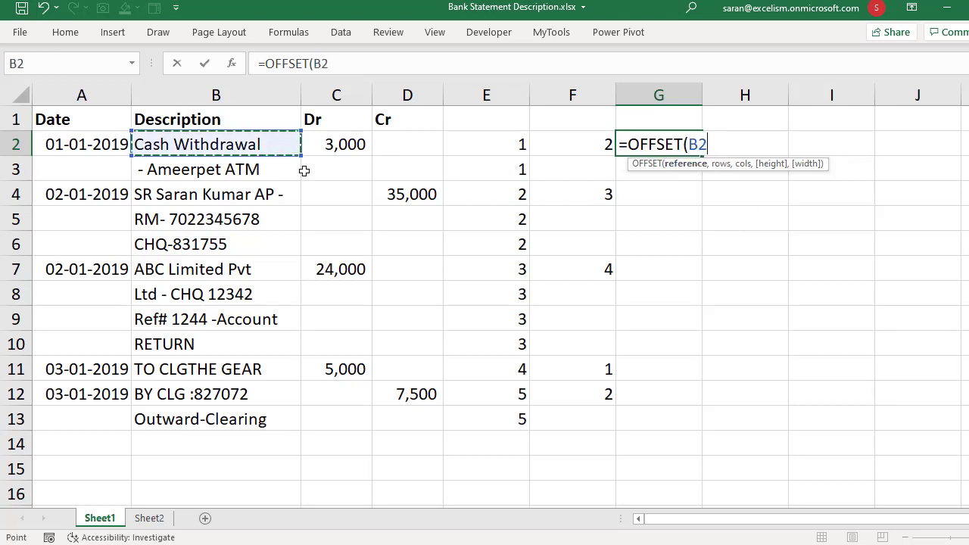
{"action": "type", "text": ","}
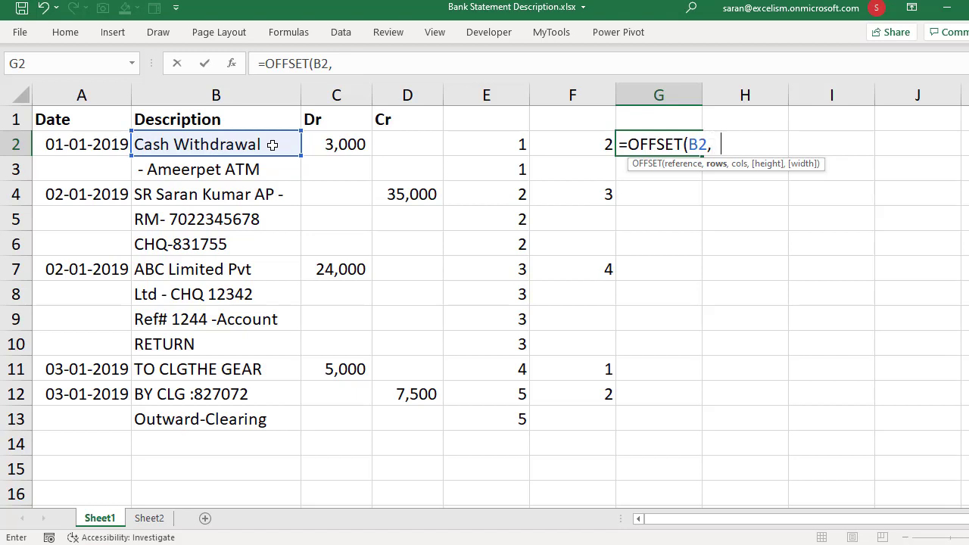
{"action": "type", "text": "0,"}
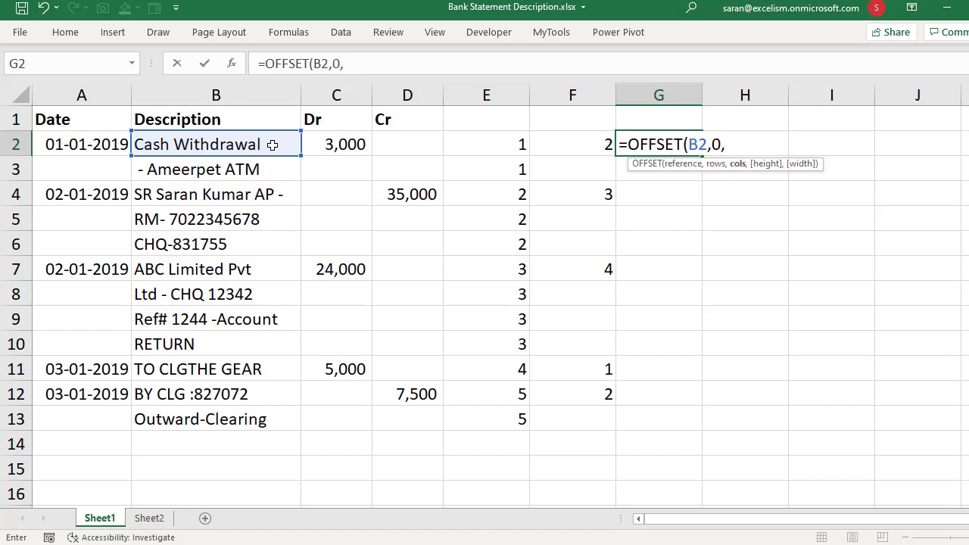
{"action": "type", "text": "0,"}
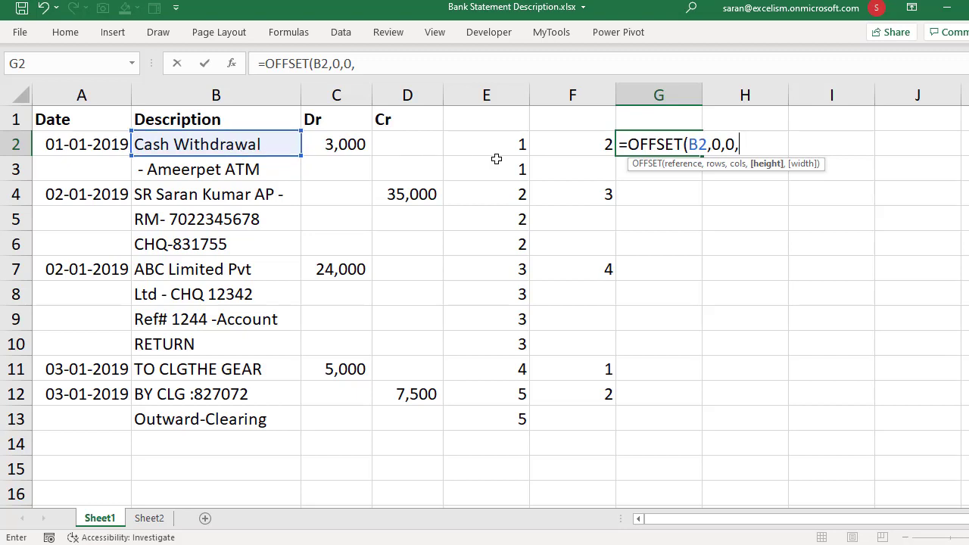
{"action": "left_click", "coordinate": [573, 147]}
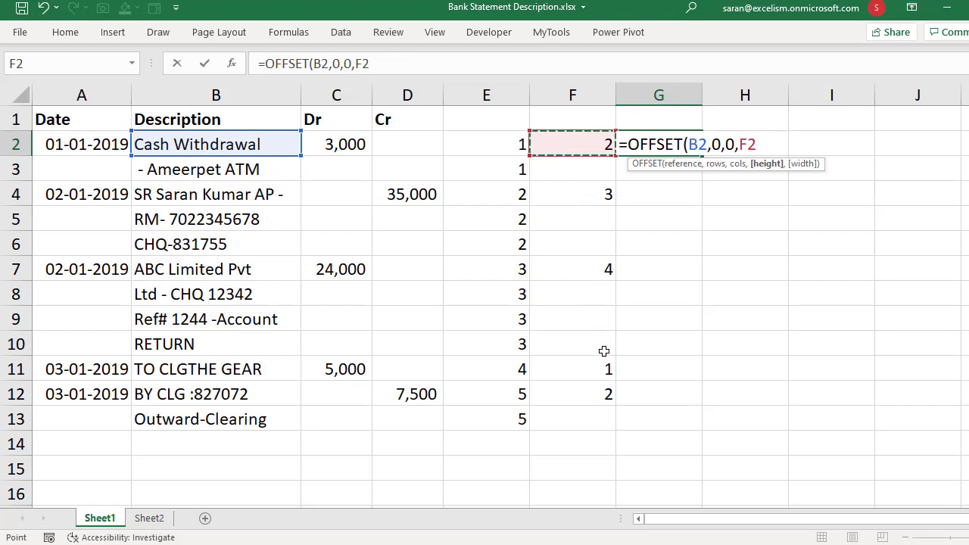
{"action": "type", "text": ","}
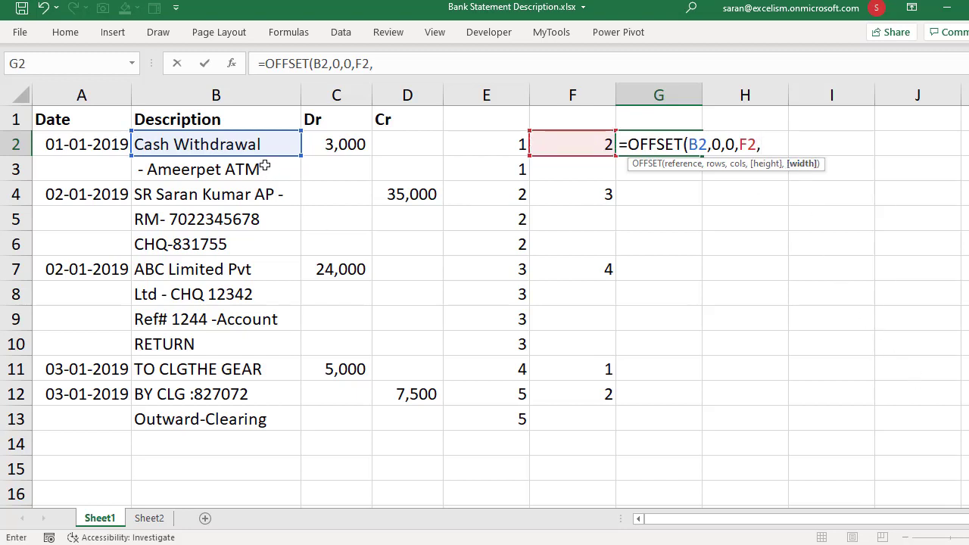
{"action": "left_click_drag", "start_coordinate": [258, 167], "coordinate": [256, 143]}
{"action": "type", "text": ")"}
{"action": "key", "text": "Return"}
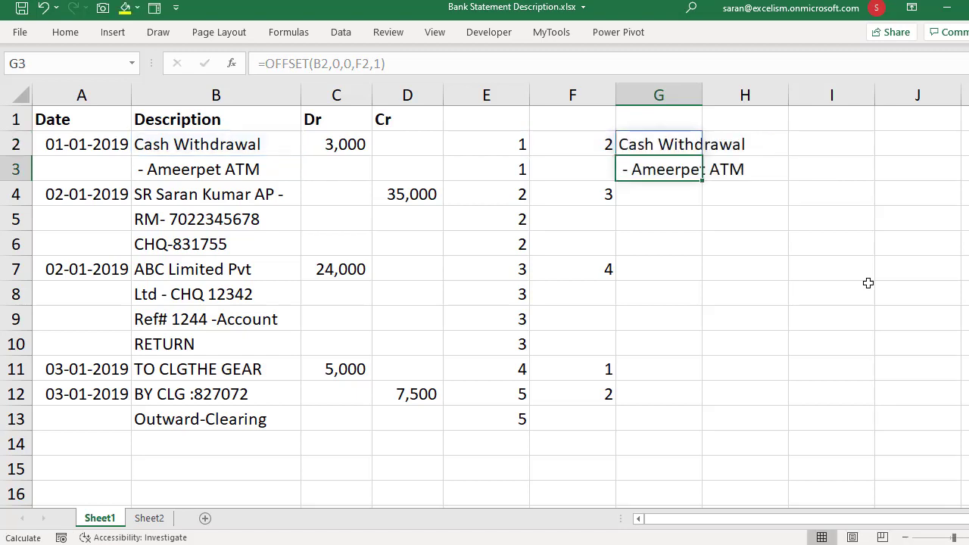
Check G2's OFFSET formula against the description cells B2:B3.
{"action": "left_click", "coordinate": [670, 139]}
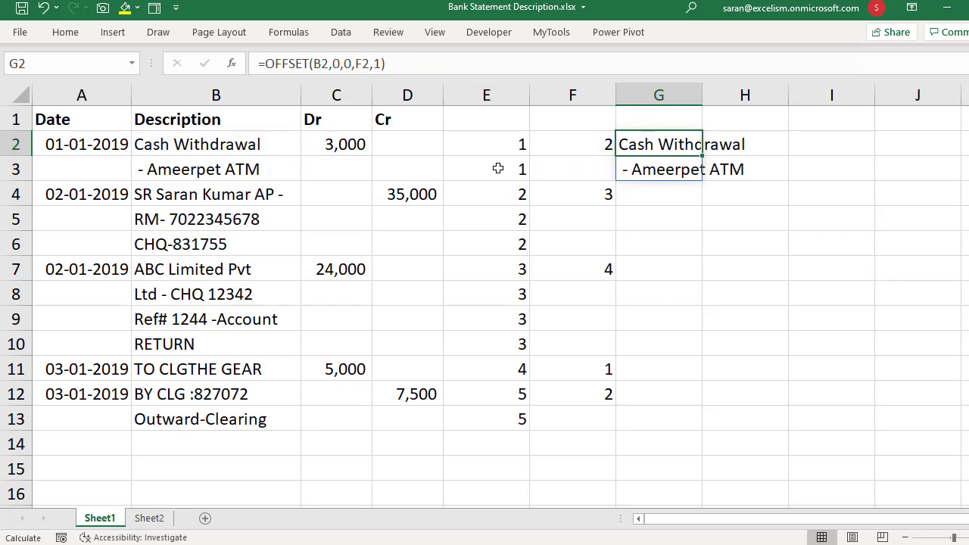
{"action": "double_click", "coordinate": [642, 143]}
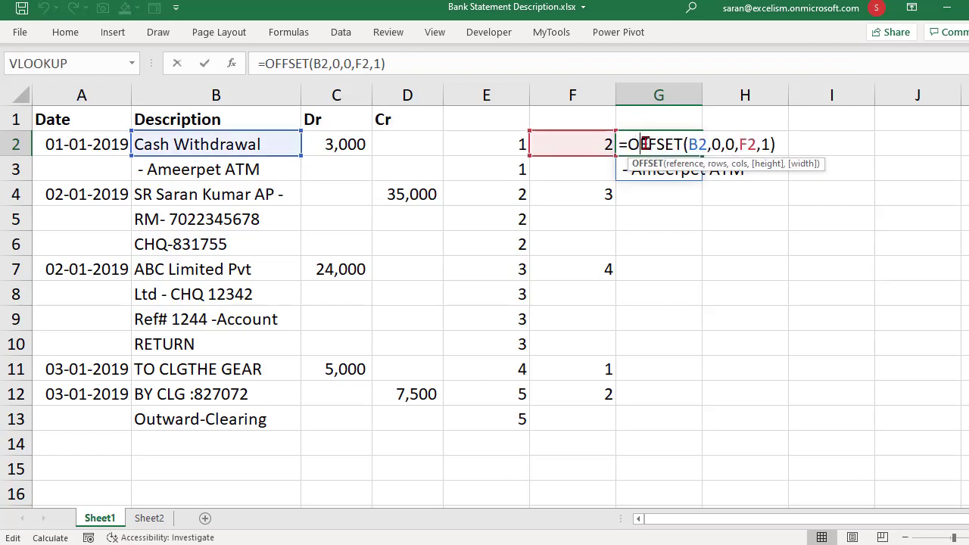
{"action": "double_click", "coordinate": [694, 144]}
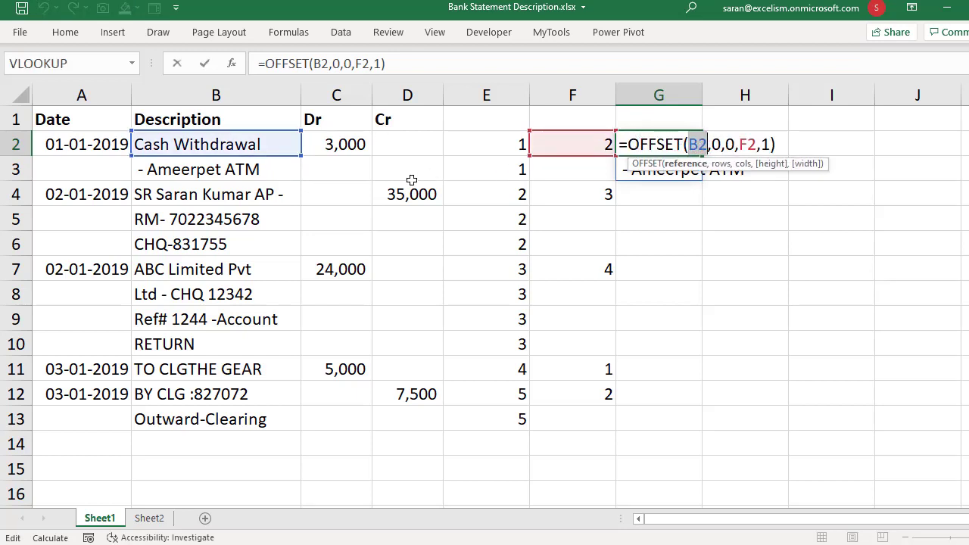
{"action": "key", "text": "Escape"}
{"action": "left_click", "coordinate": [228, 147]}
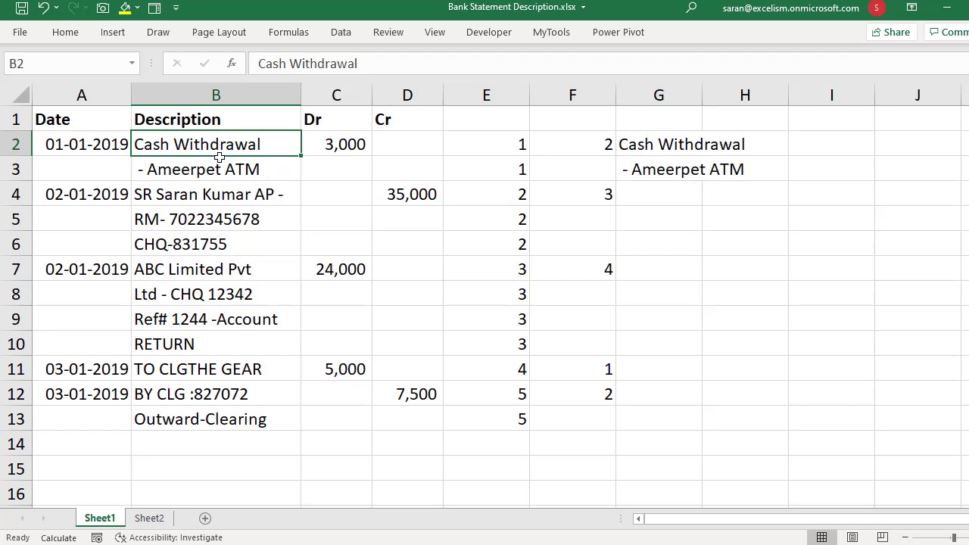
{"action": "left_click_drag", "start_coordinate": [220, 154], "coordinate": [224, 165]}
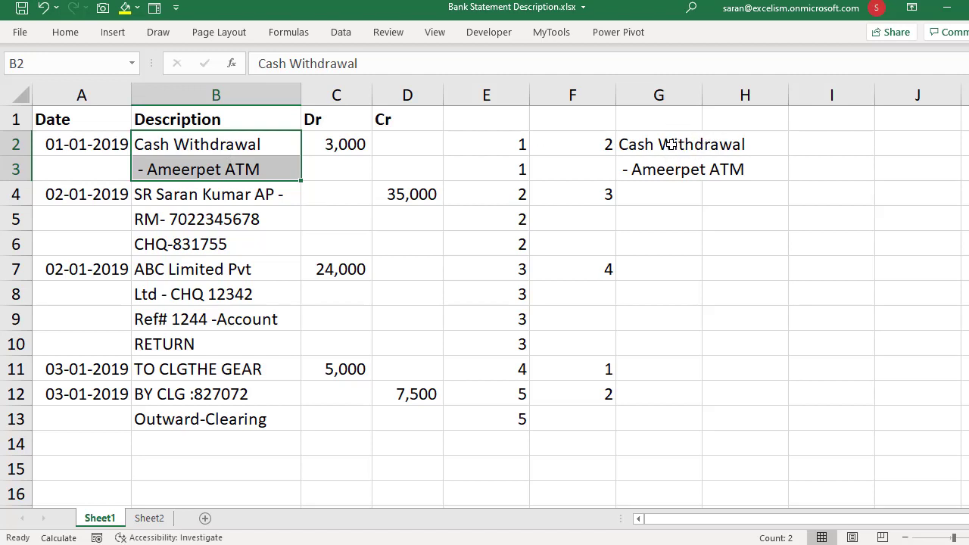
{"action": "double_click", "coordinate": [671, 144]}
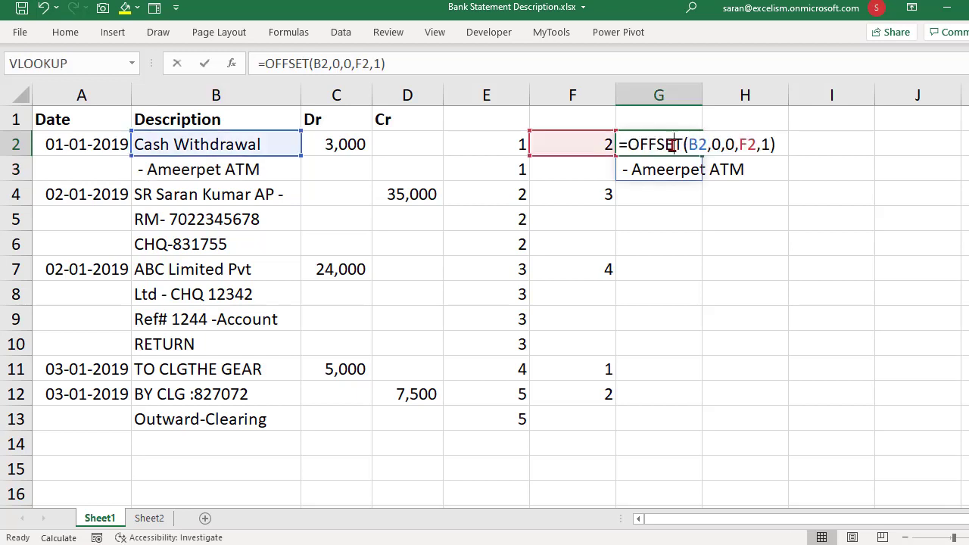
Wrap G2's OFFSET formula in CONCAT to give =CONCAT(OFFSET(B2,0,0,F2,1)).
{"action": "left_click_drag", "start_coordinate": [629, 144], "coordinate": [800, 155]}
{"action": "left_click", "coordinate": [628, 144]}
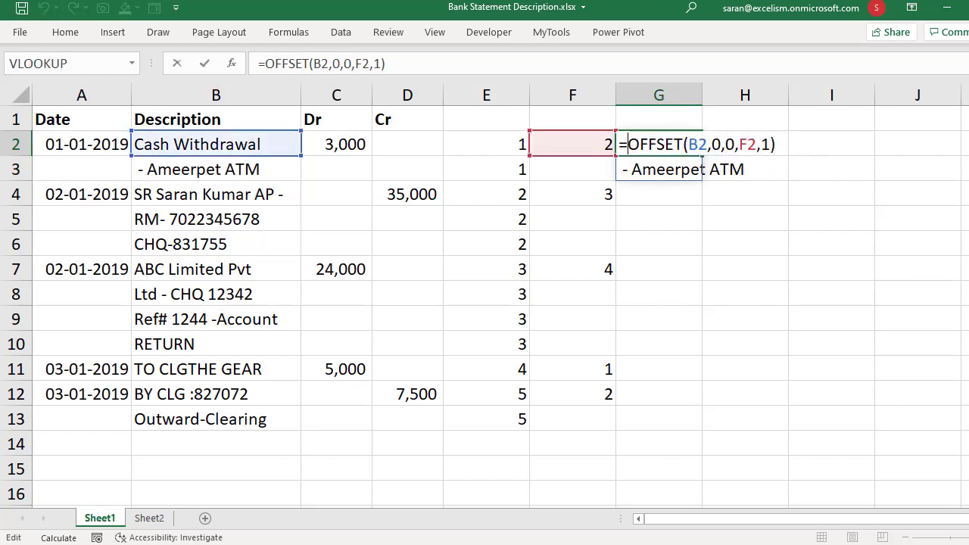
{"action": "type", "text": "conc"}
{"action": "key", "text": "Tab"}
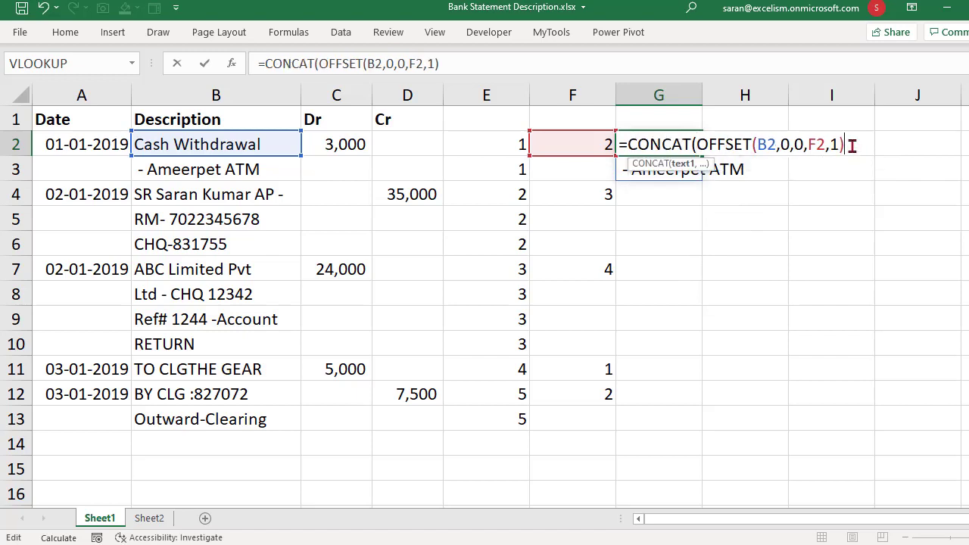
{"action": "type", "text": ")"}
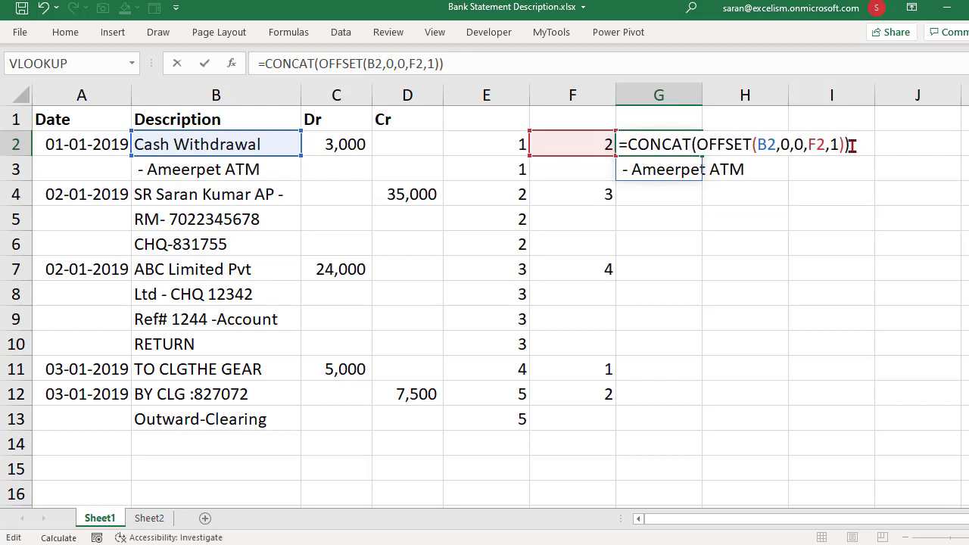
{"action": "key", "text": "Return"}
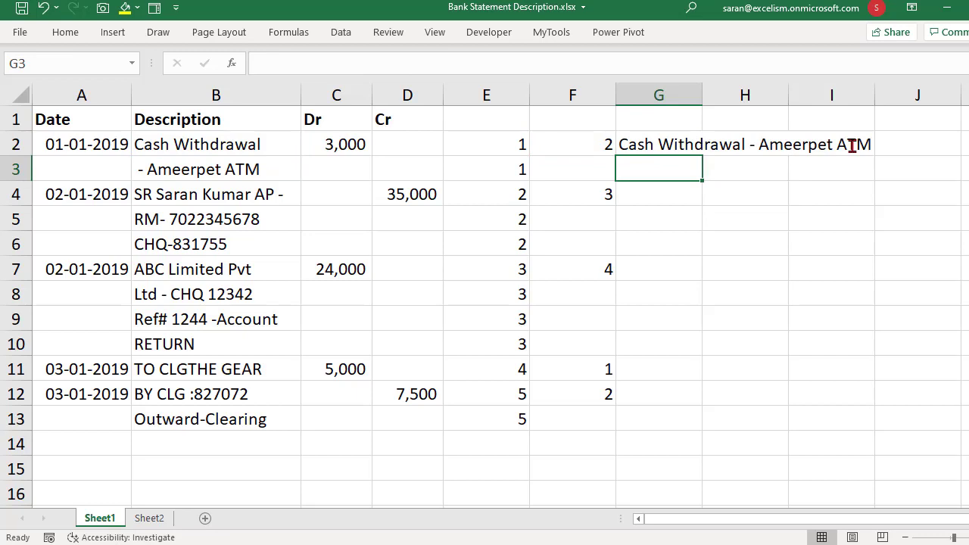
Copy G2's merged-description formula into G4 and G7.
{"action": "key", "text": "Up"}
{"action": "key", "text": "ctrl+c"}
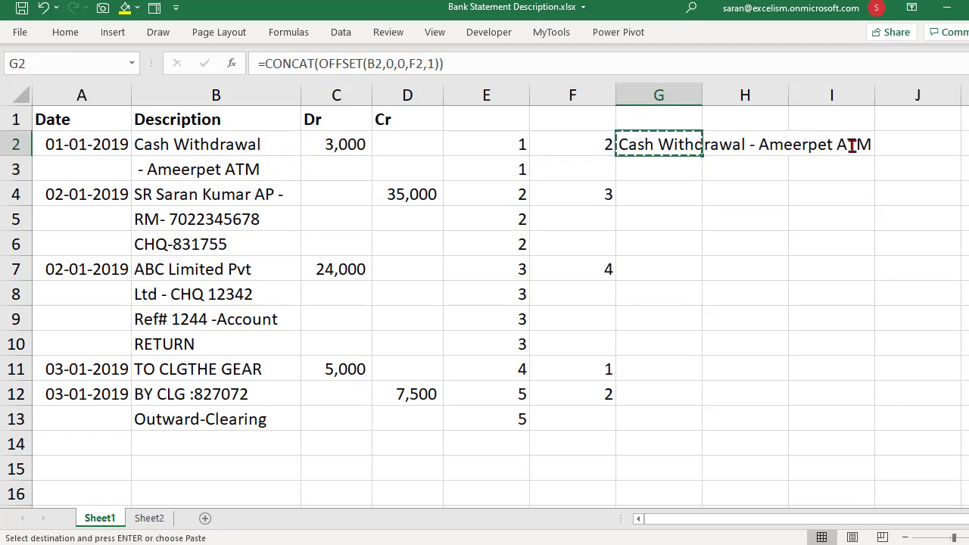
{"action": "key", "text": "Down"}
{"action": "key", "text": "Down"}
{"action": "key", "text": "Return"}
{"action": "key", "text": "ctrl+c"}
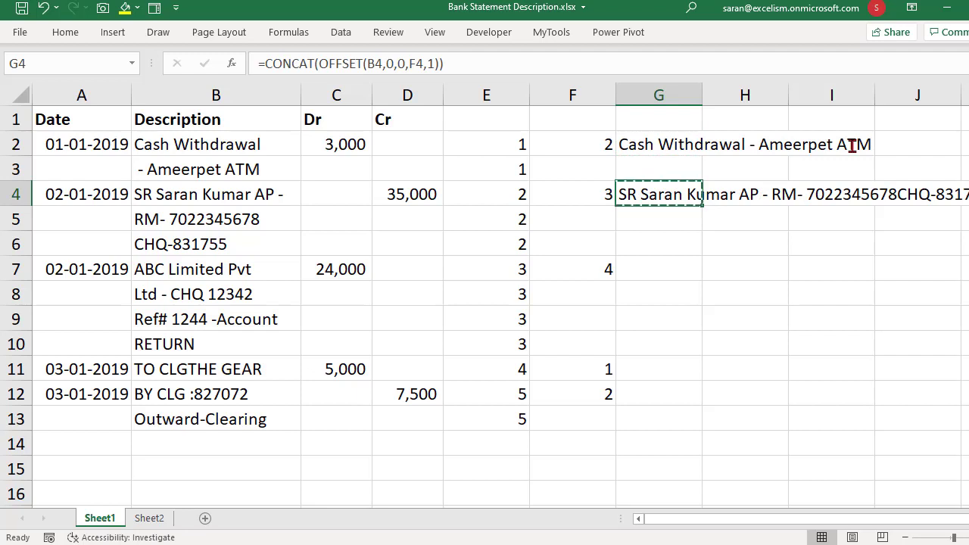
{"action": "key", "text": "Down"}
{"action": "key", "text": "Down"}
{"action": "key", "text": "Down"}
{"action": "key", "text": "Return"}
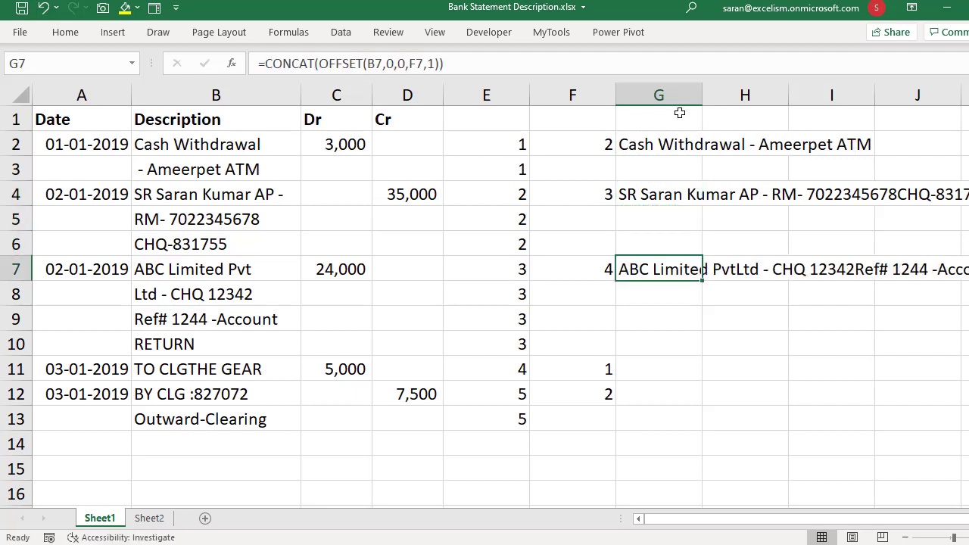
Zoom out and narrow helper columns E and F.
{"action": "left_click", "coordinate": [906, 538]}
{"action": "left_click", "coordinate": [906, 537]}
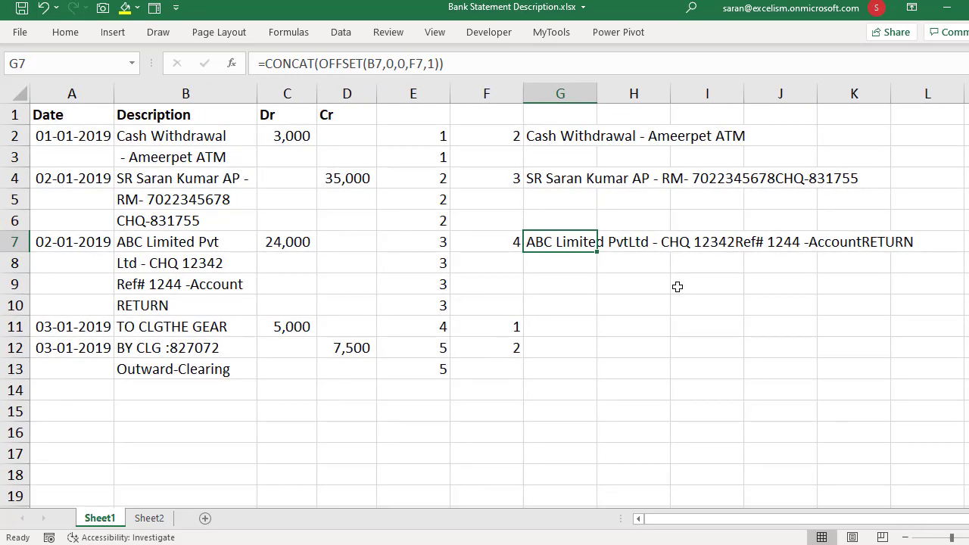
{"action": "left_click", "coordinate": [424, 92]}
{"action": "left_click_drag", "start_coordinate": [450, 92], "coordinate": [423, 93]}
Copy the merged-description formula from G7 into G11 and G12.
{"action": "left_click", "coordinate": [513, 234]}
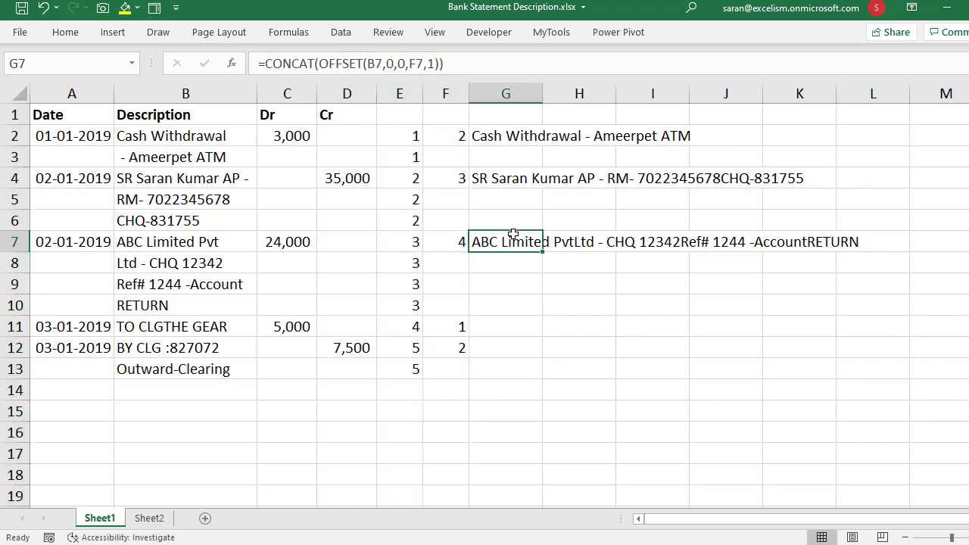
{"action": "key", "text": "ctrl+c"}
{"action": "key", "text": "Down"}
{"action": "key", "text": "Down"}
{"action": "key", "text": "Down"}
{"action": "key", "text": "Down"}
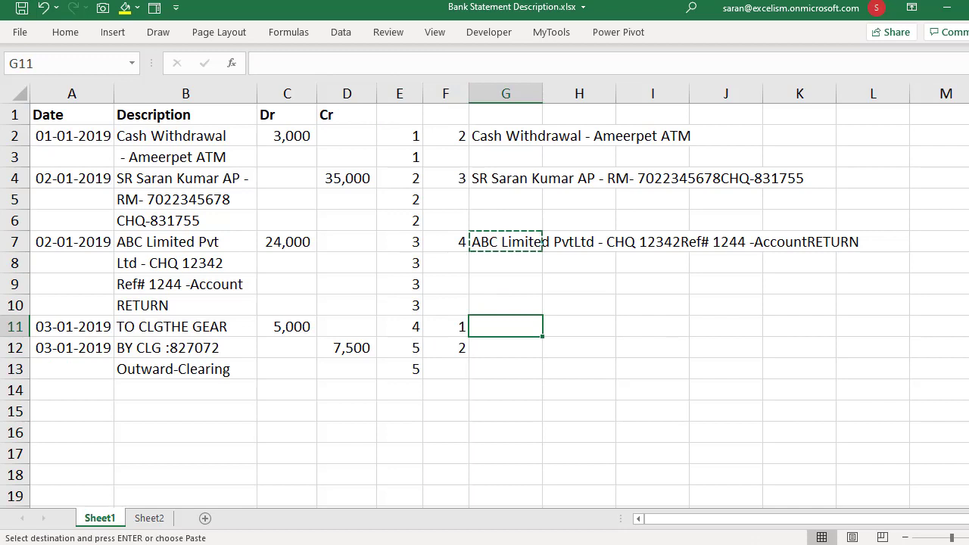
{"action": "key", "text": "ctrl+v"}
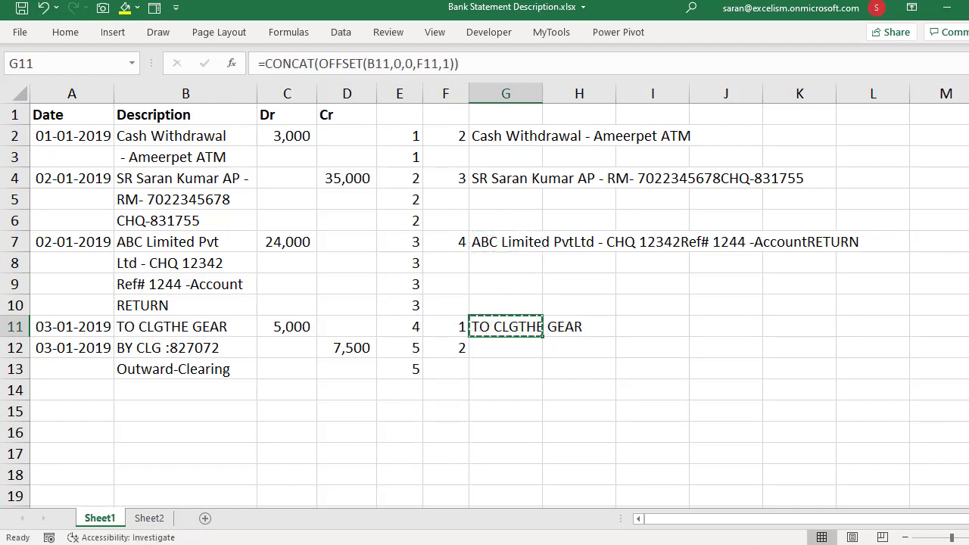
{"action": "key", "text": "Down"}
{"action": "key", "text": "Return"}
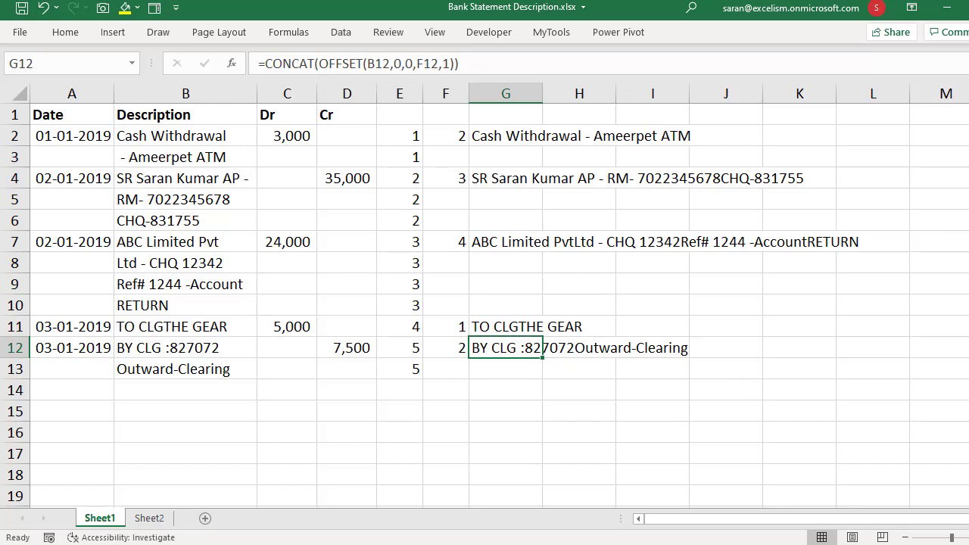
{"action": "key", "text": "ctrl+Up"}
{"action": "key", "text": "ctrl+Up"}
{"action": "key", "text": "ctrl+Up"}
{"action": "key", "text": "ctrl+Up"}
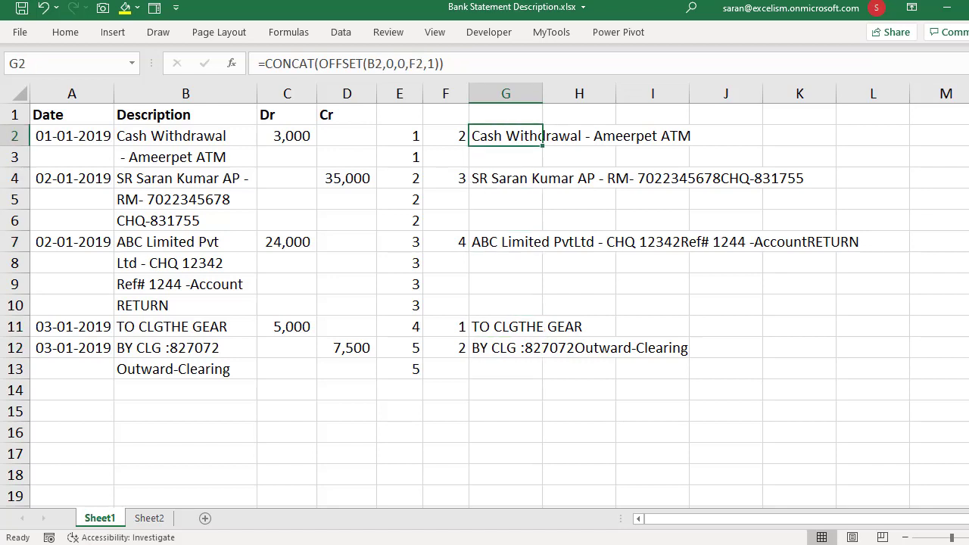
{"action": "key", "text": "F2"}
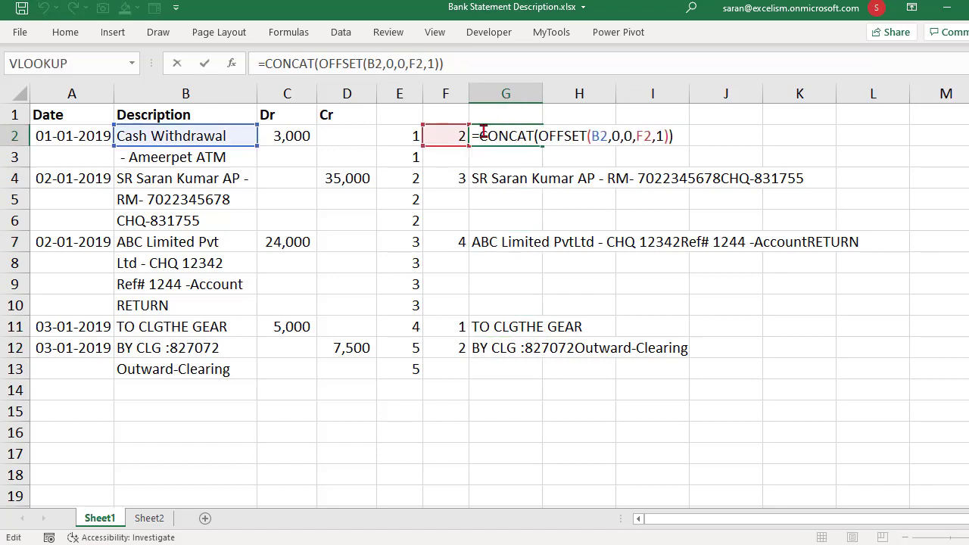
Change G2 to =IF(A2="","",CONCAT(OFFSET(B2,0,0,F2,1))) so undated rows stay blank.
{"action": "left_click", "coordinate": [479, 136]}
{"action": "type", "text": "IF("}
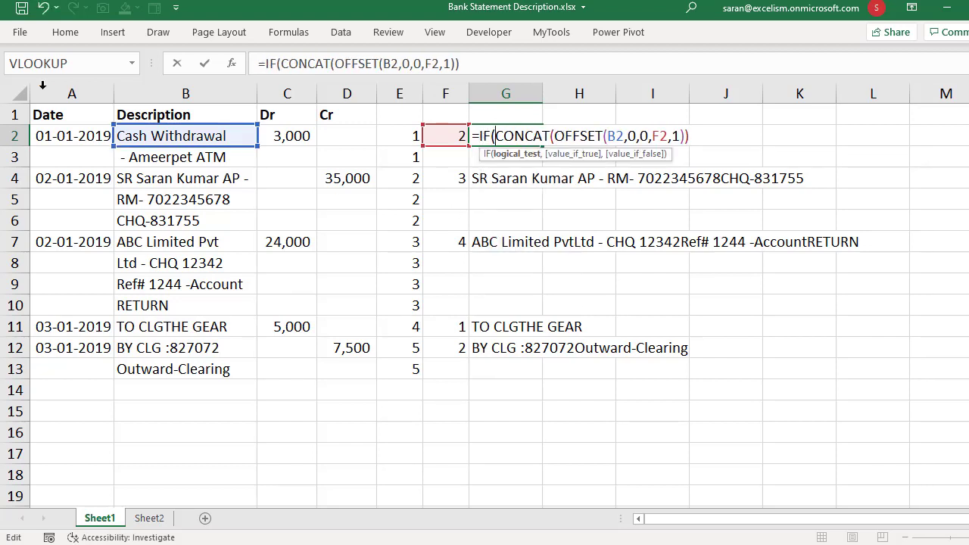
{"action": "left_click", "coordinate": [82, 133]}
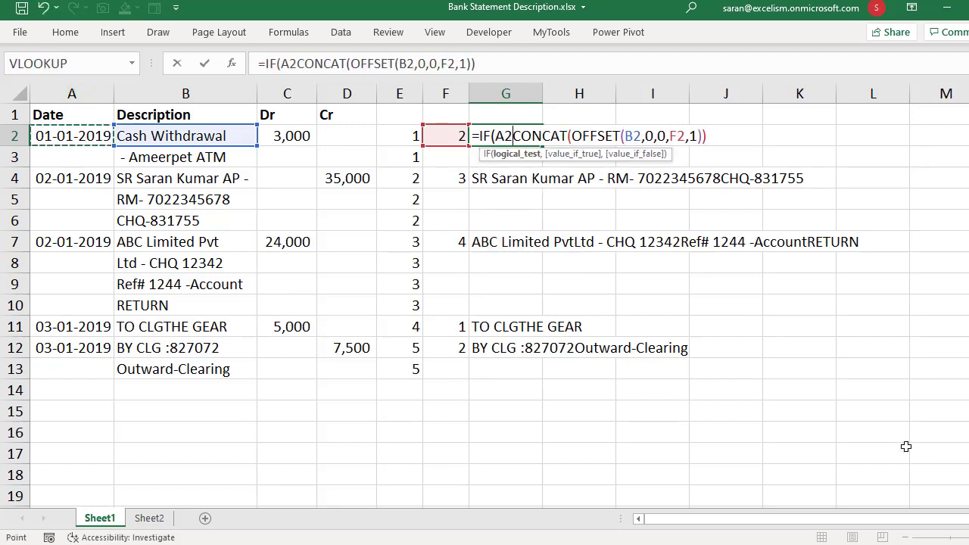
{"action": "type", "text": "=\"\""}
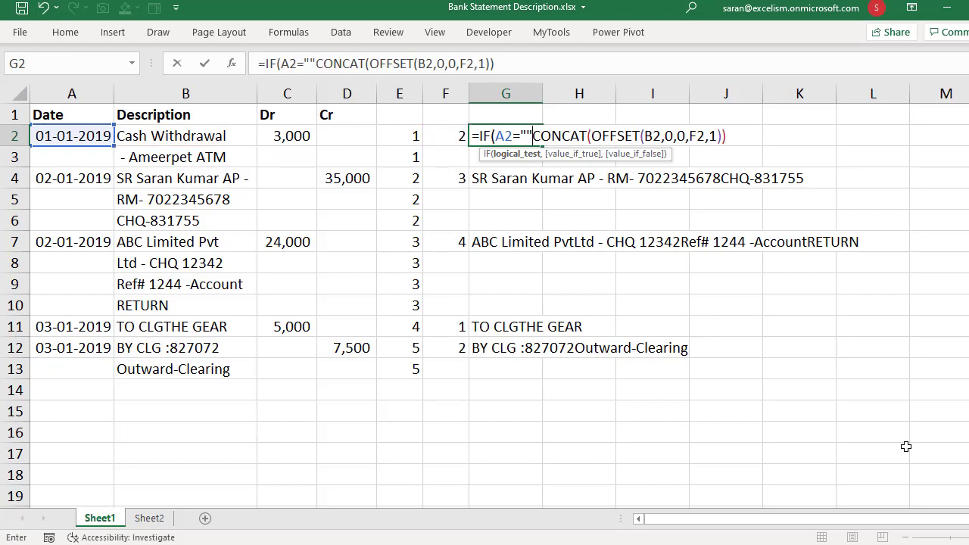
{"action": "type", "text": ","}
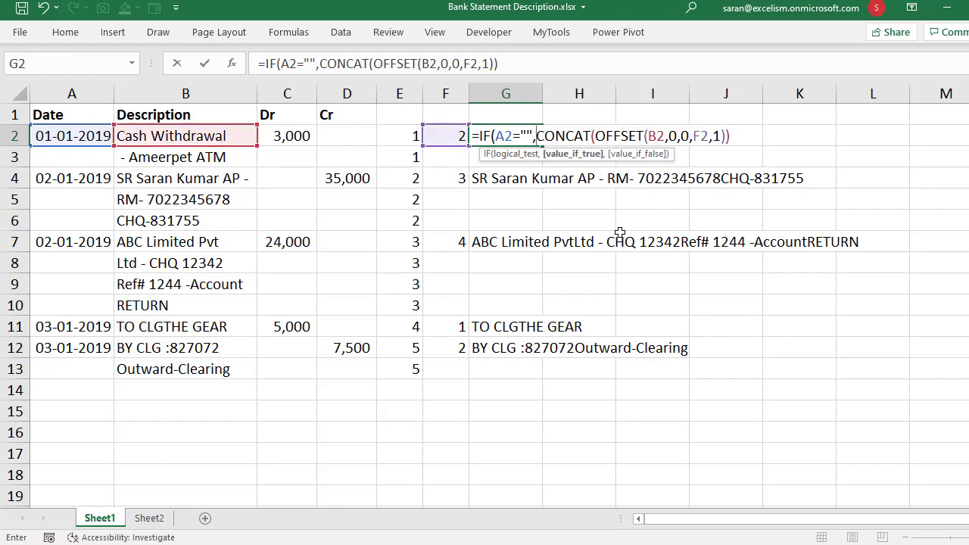
{"action": "type", "text": "\"\""}
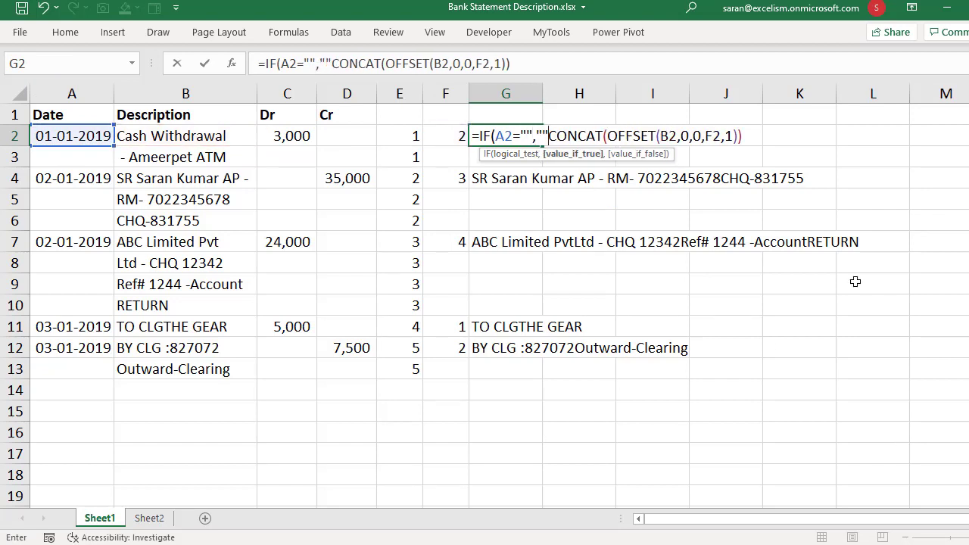
{"action": "type", "text": ","}
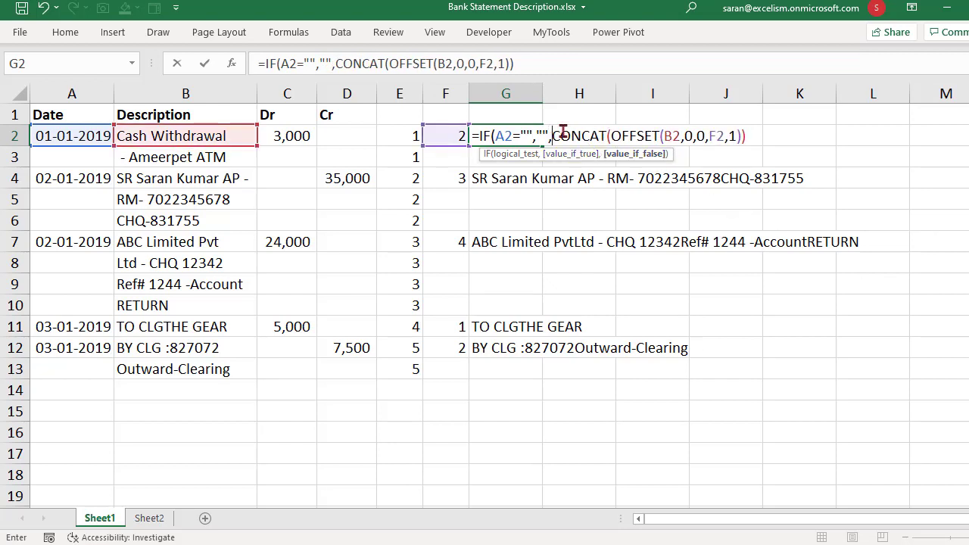
{"action": "left_click_drag", "start_coordinate": [553, 135], "coordinate": [754, 134]}
{"action": "left_click", "coordinate": [754, 135]}
{"action": "type", "text": ")"}
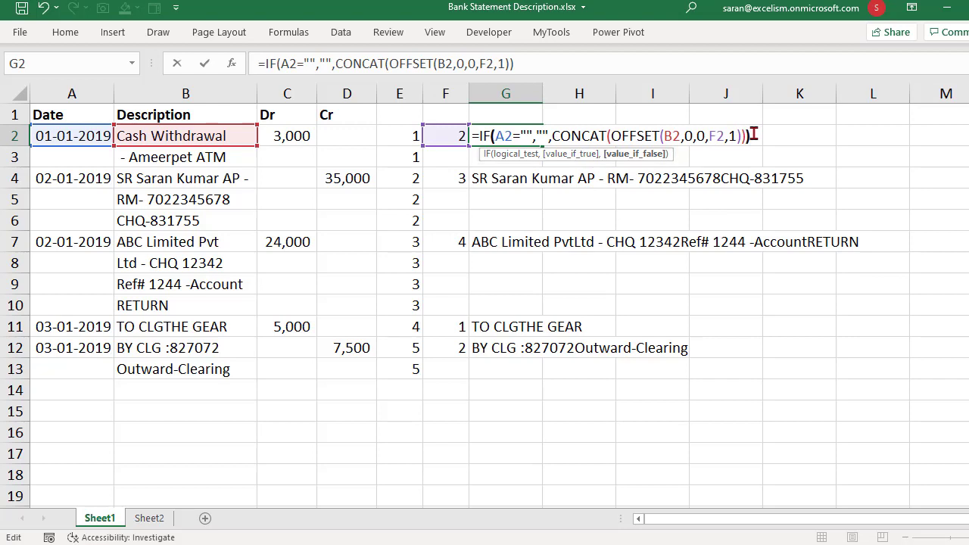
{"action": "key", "text": "Return"}
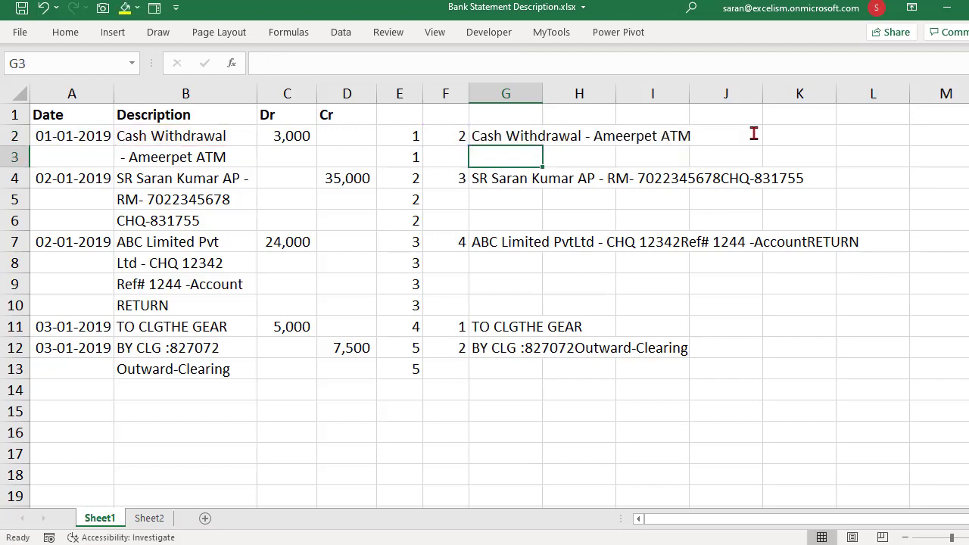
Copy G2's IF formula down into G3:G13.
{"action": "key", "text": "Up"}
{"action": "key", "text": "Left"}
{"action": "key", "text": "Left"}
{"action": "key", "text": "Right"}
{"action": "key", "text": "Right"}
{"action": "key", "text": "ctrl+c"}
{"action": "key", "text": "Down"}
{"action": "key", "text": "ctrl+shift+l"}
{"action": "key", "text": "ctrl+shift+Down"}
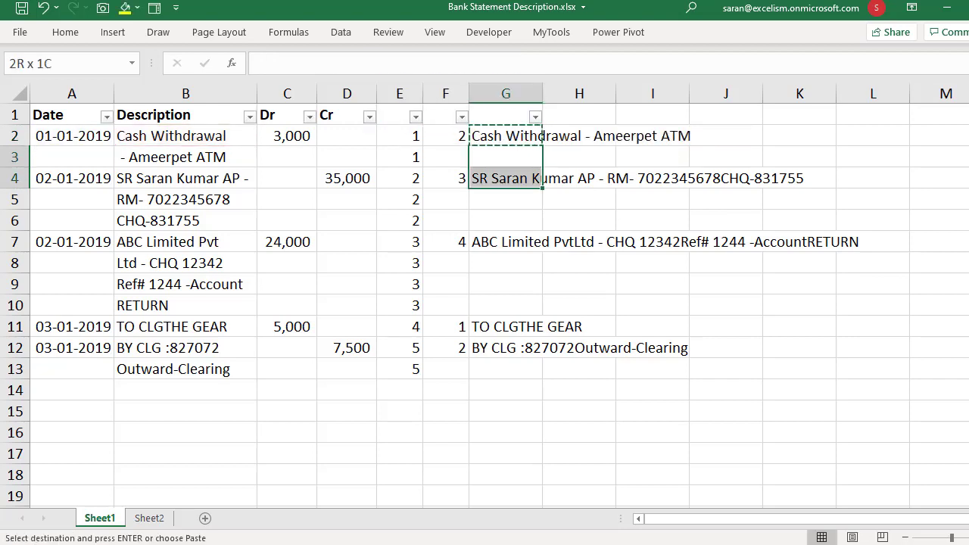
{"action": "key", "text": "shift+Down"}
{"action": "key", "text": "shift+Down"}
{"action": "key", "text": "shift+Down"}
{"action": "key", "text": "shift+Down"}
{"action": "key", "text": "shift+Down"}
{"action": "key", "text": "shift+Down"}
{"action": "key", "text": "shift+Down"}
{"action": "key", "text": "shift+Down"}
{"action": "key", "text": "shift+Down"}
{"action": "key", "text": "ctrl+v"}
{"action": "key", "text": "Escape"}
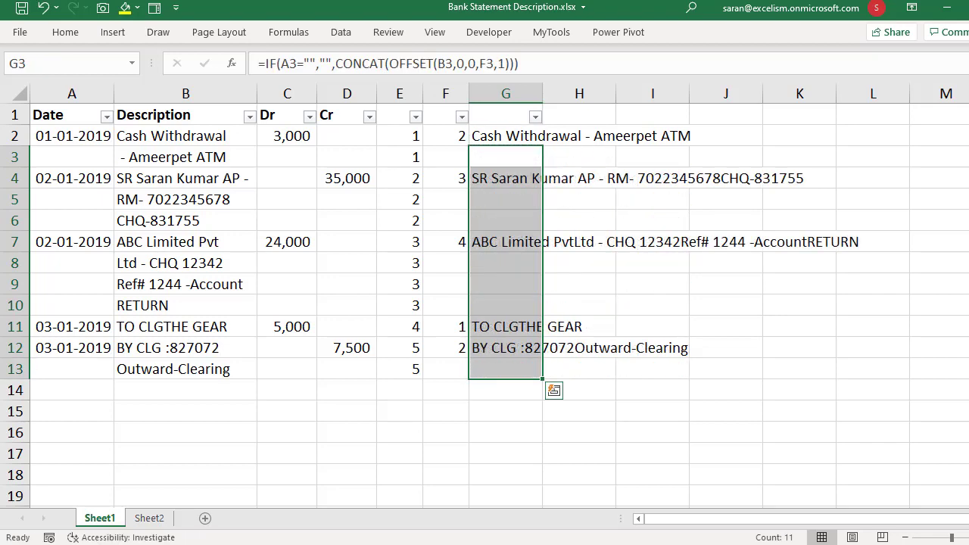
Review G2's formula unchanged, then bring up F2's count formula.
{"action": "key", "text": "Up"}
{"action": "key", "text": "F2"}
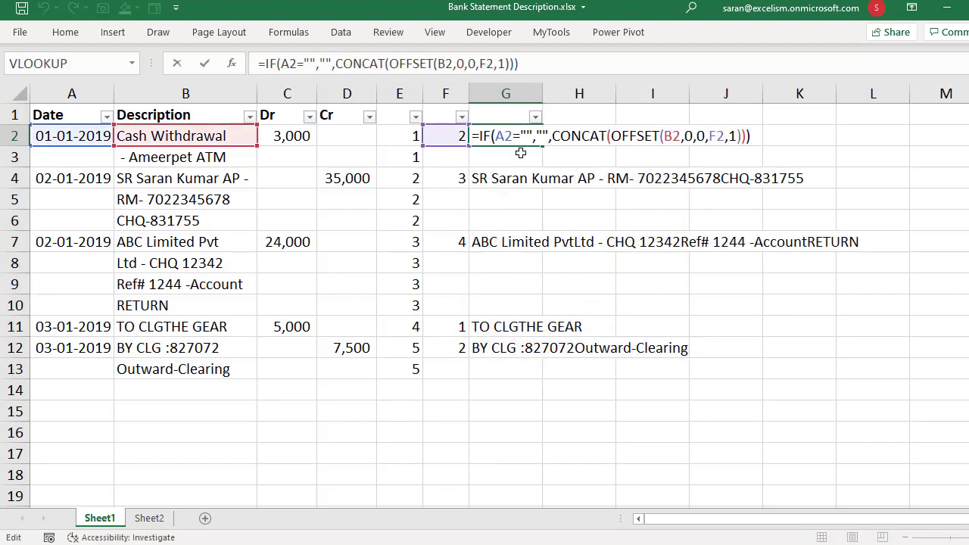
{"action": "key", "text": "ctrl+Return"}
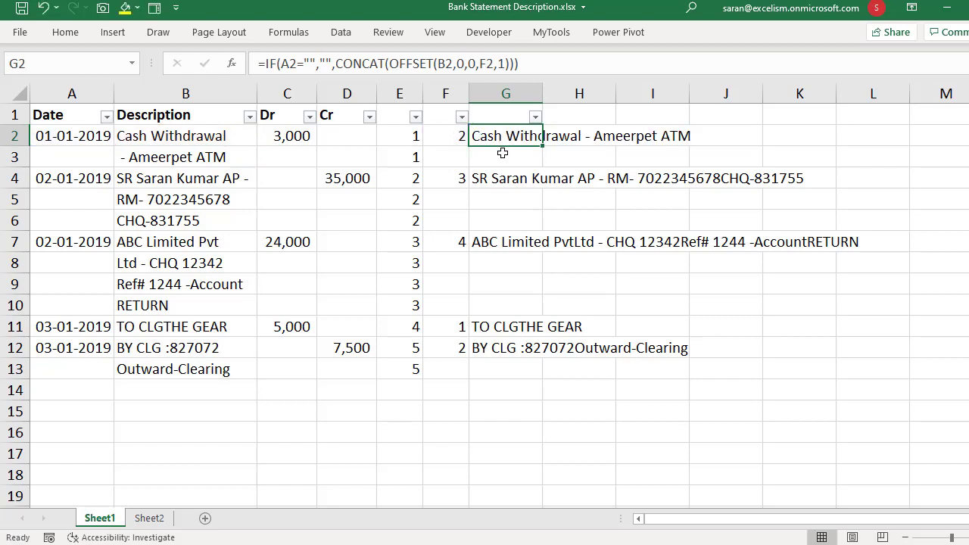
{"action": "key", "text": "Left"}
{"action": "key", "text": "F2"}
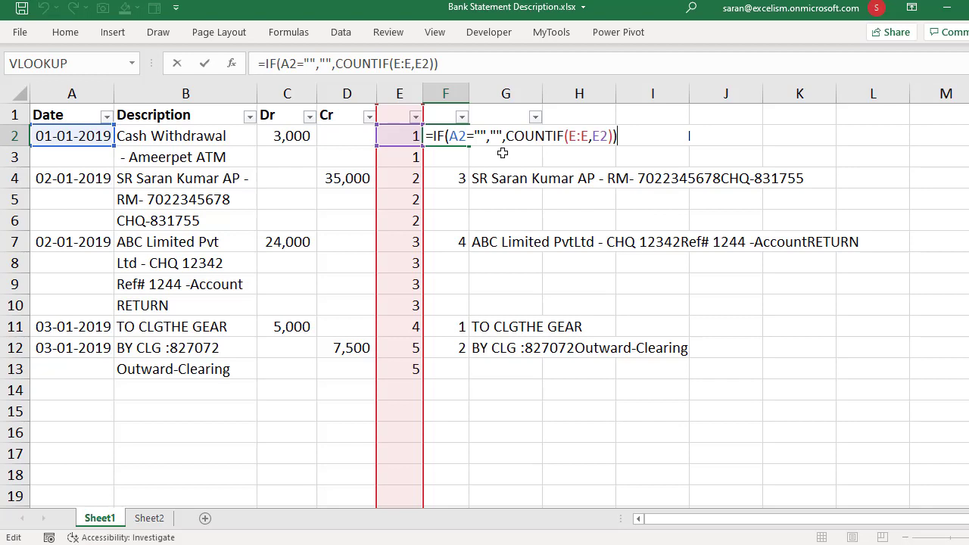
Replace the F2 reference in G2's OFFSET with COUNTIF(E:E,E2).
{"action": "left_click_drag", "start_coordinate": [505, 136], "coordinate": [613, 137]}
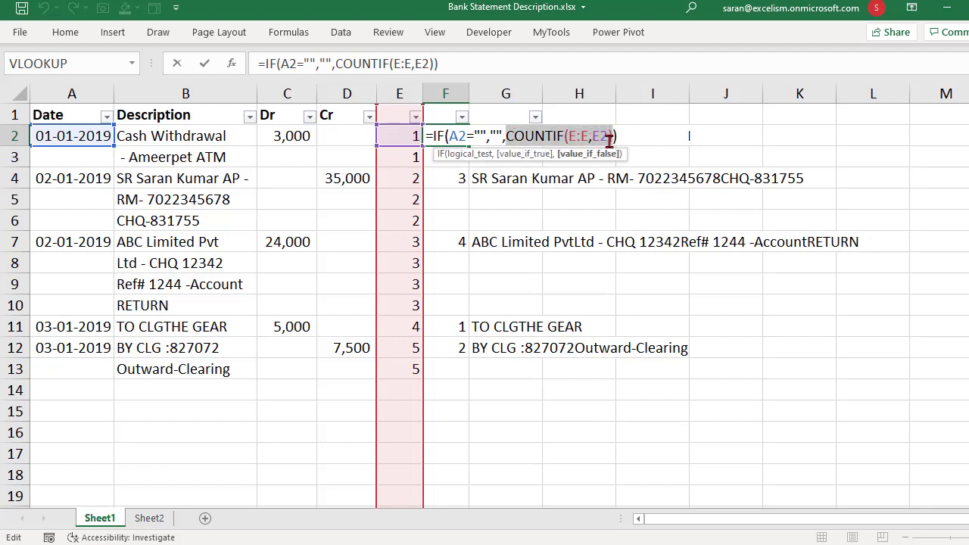
{"action": "key", "text": "Escape"}
{"action": "key", "text": "Right"}
{"action": "key", "text": "F2"}
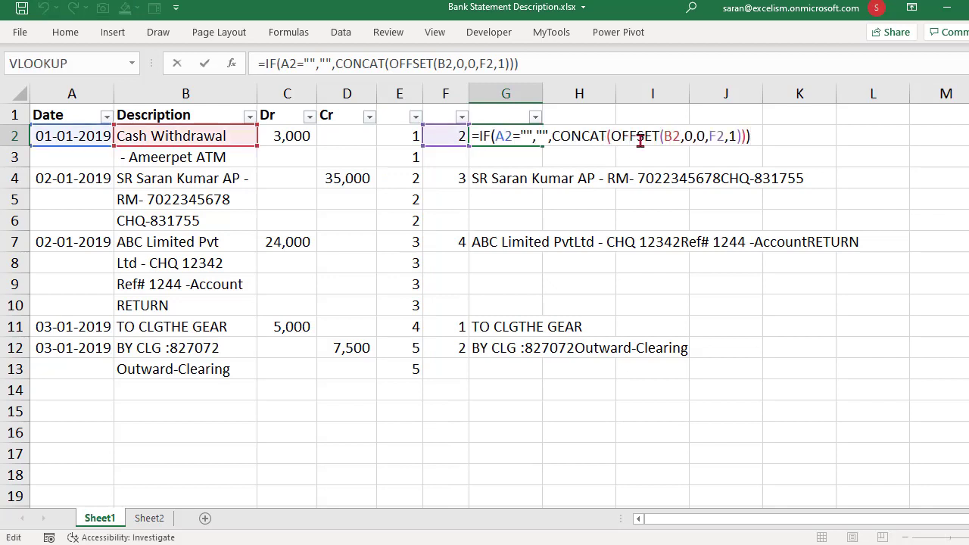
{"action": "left_click_drag", "start_coordinate": [708, 136], "coordinate": [725, 136]}
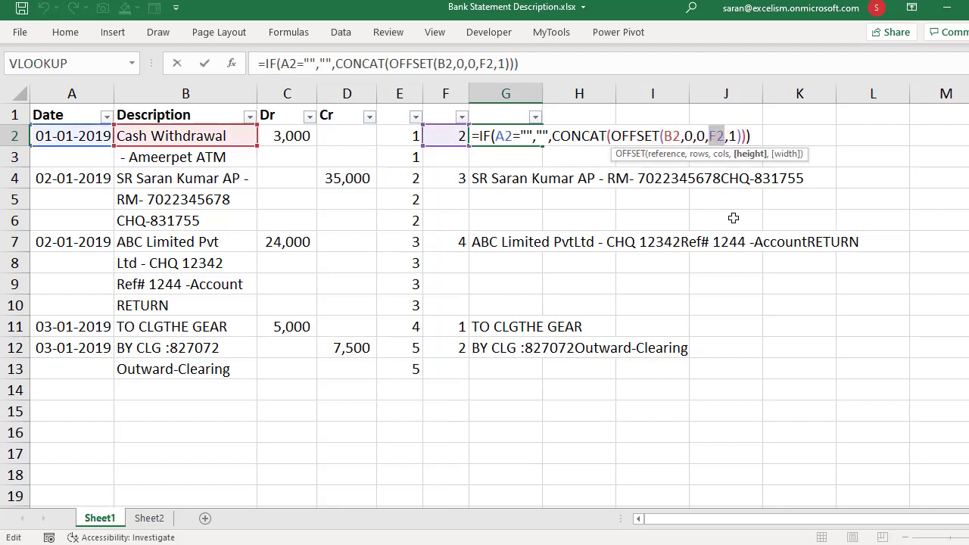
{"action": "key", "text": "ctrl+v"}
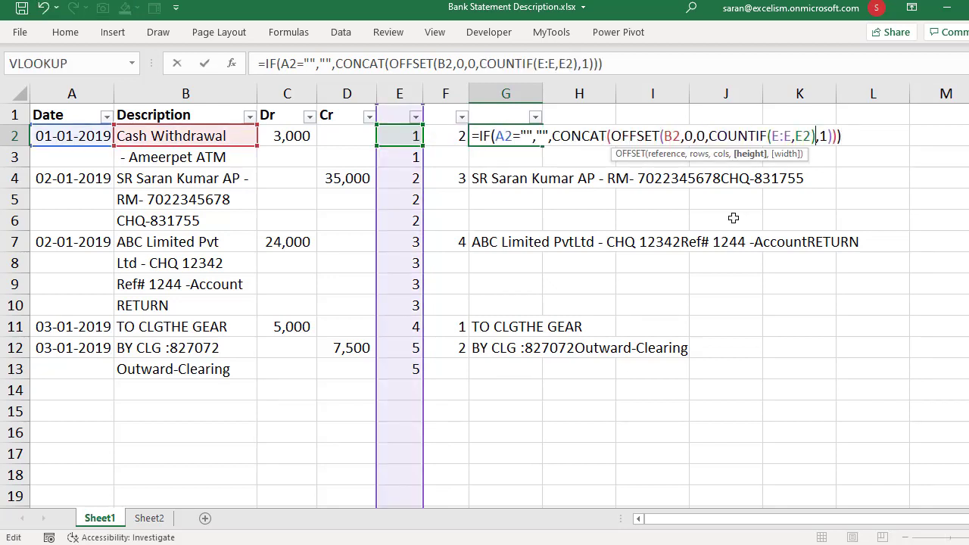
{"action": "left_click_drag", "start_coordinate": [710, 136], "coordinate": [821, 135]}
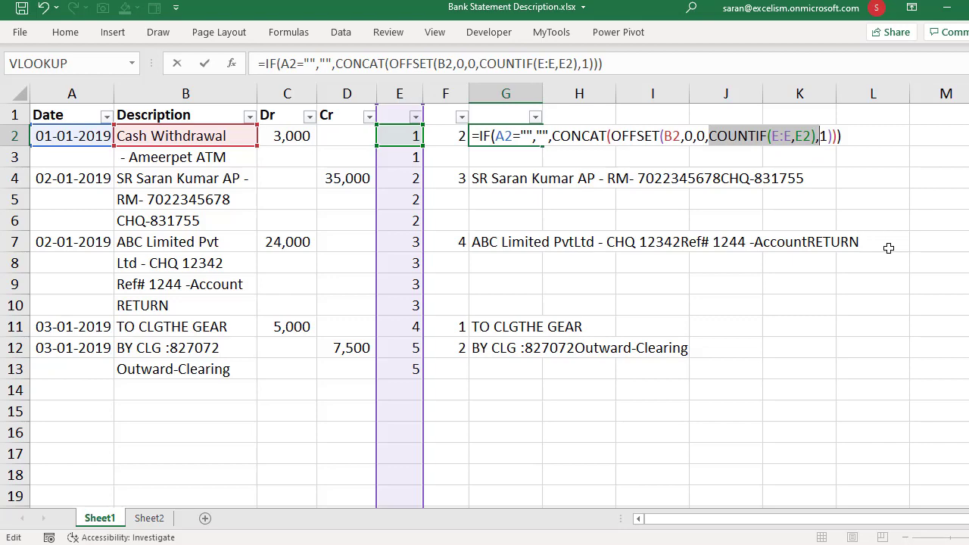
{"action": "key", "text": "Return"}
Fill the updated G2 formula into G3:G13 and select column F.
{"action": "key", "text": "Up"}
{"action": "key", "text": "ctrl+c"}
{"action": "key", "text": "Down"}
{"action": "key", "text": "shift+Down"}
{"action": "key", "text": "shift+Down"}
{"action": "key", "text": "shift+Down"}
{"action": "key", "text": "shift+Down"}
{"action": "key", "text": "shift+Down"}
{"action": "key", "text": "shift+Down"}
{"action": "key", "text": "shift+Down"}
{"action": "key", "text": "shift+Down"}
{"action": "key", "text": "shift+Down"}
{"action": "key", "text": "shift+Down"}
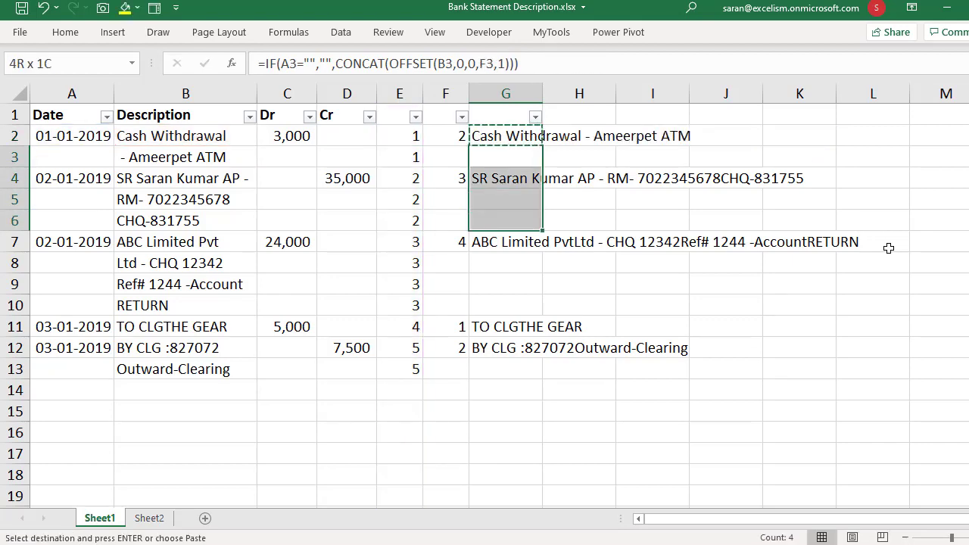
{"action": "key", "text": "ctrl+v"}
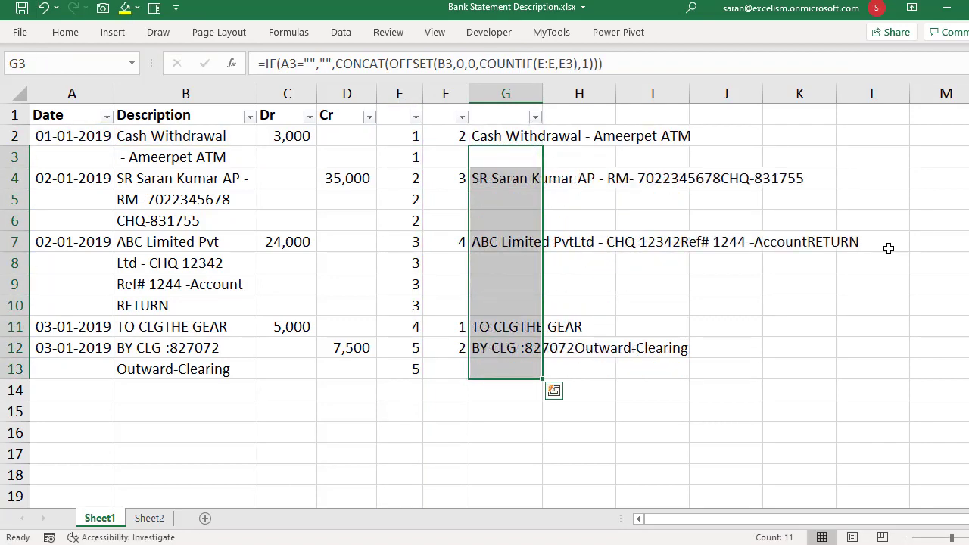
{"action": "key", "text": "Left"}
{"action": "key", "text": "ctrl+space"}
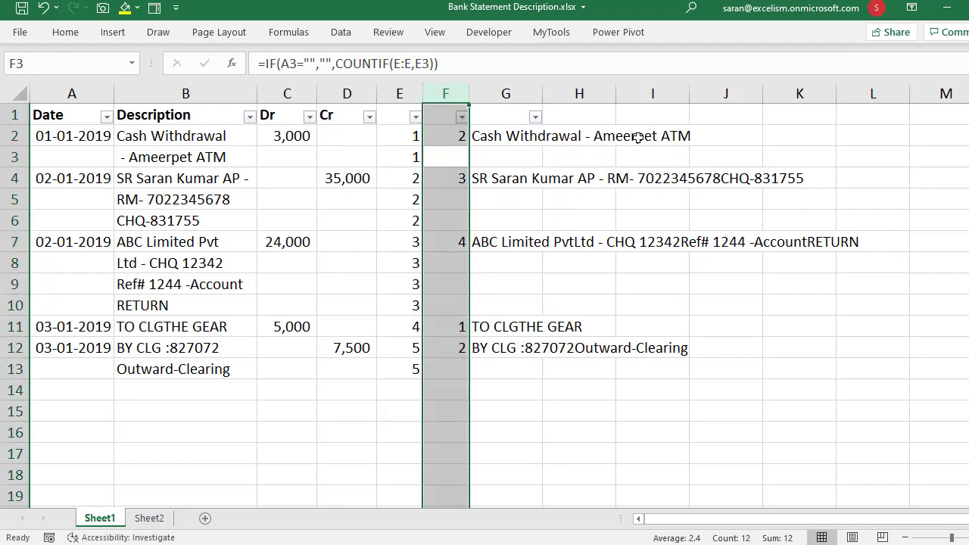
Hide column F and title G1 'Final Description'.
{"action": "right_click", "coordinate": [449, 90]}
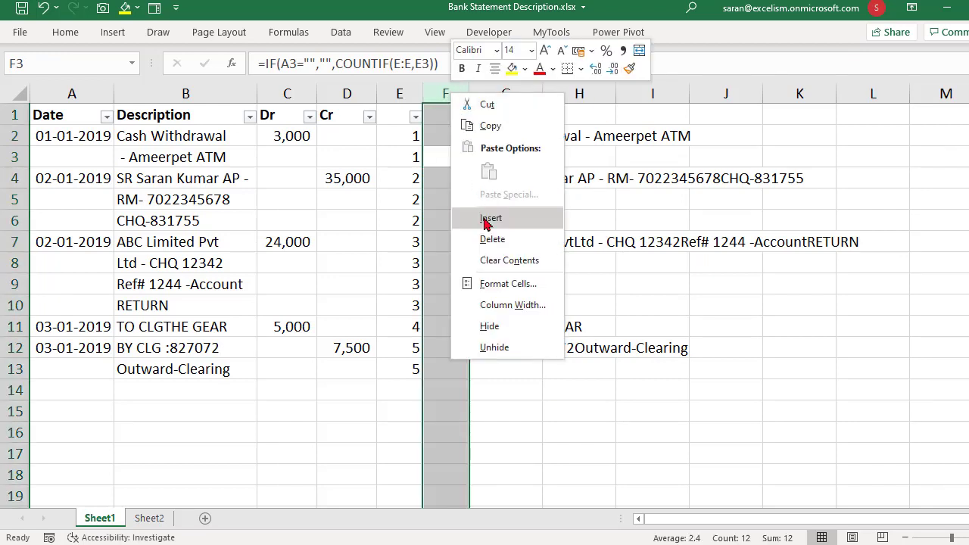
{"action": "left_click", "coordinate": [503, 332]}
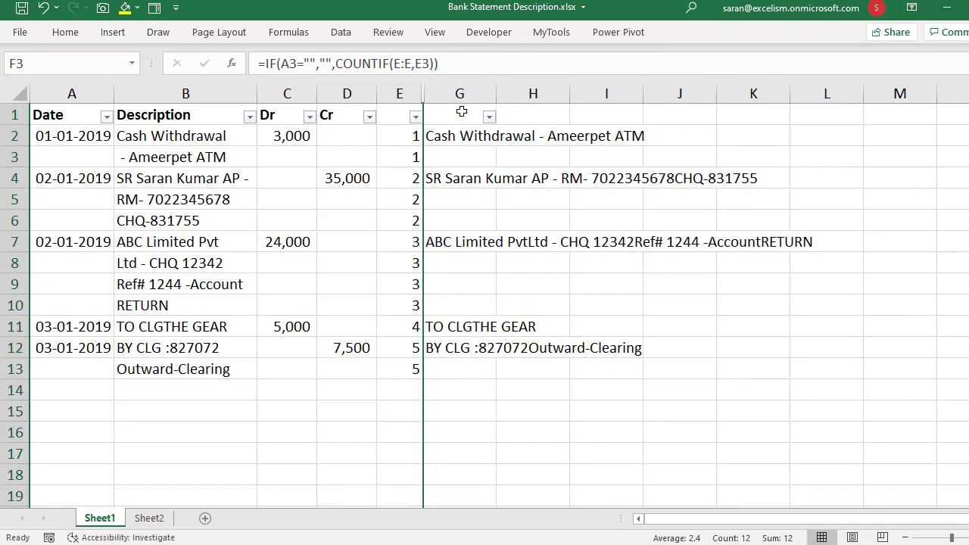
{"action": "left_click", "coordinate": [459, 115]}
{"action": "type", "text": "Final D"}
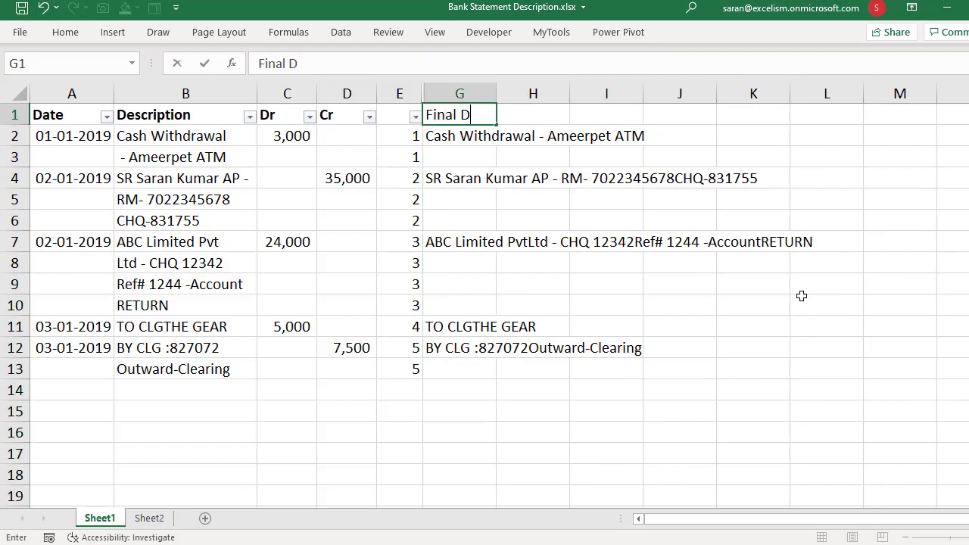
{"action": "type", "text": "escription"}
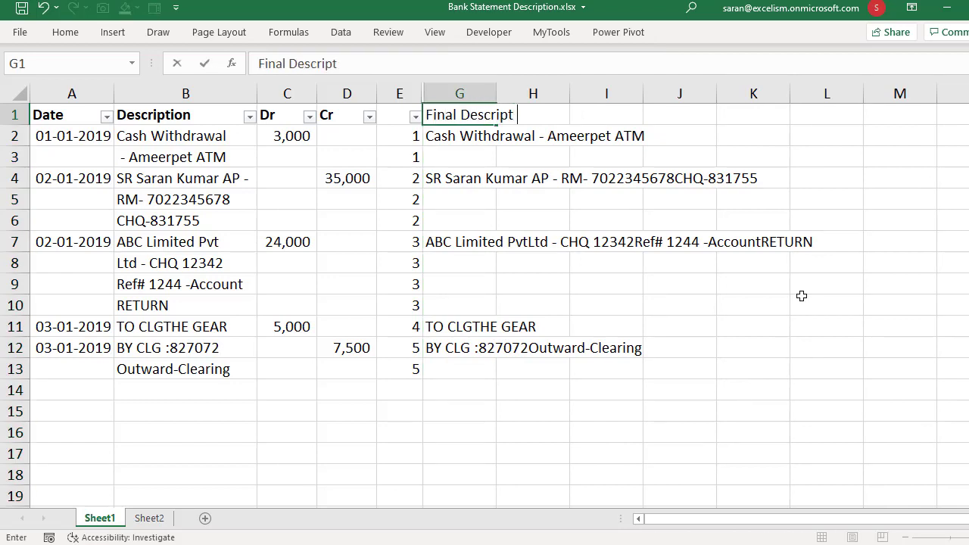
{"action": "key", "text": "Return"}
Filter Date to exclude blanks, copy A1:G12, and add a new sheet.
{"action": "key", "text": "Up"}
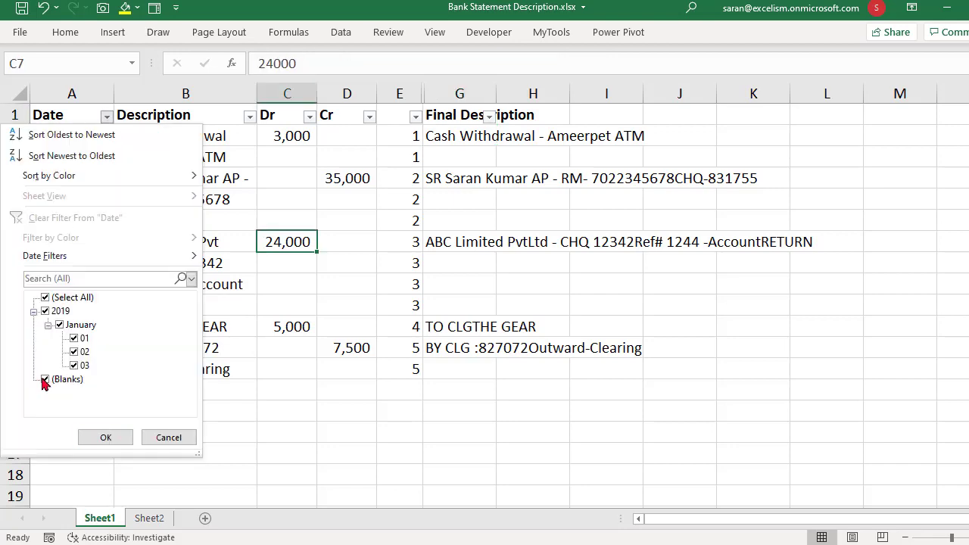
{"action": "left_click", "coordinate": [44, 379]}
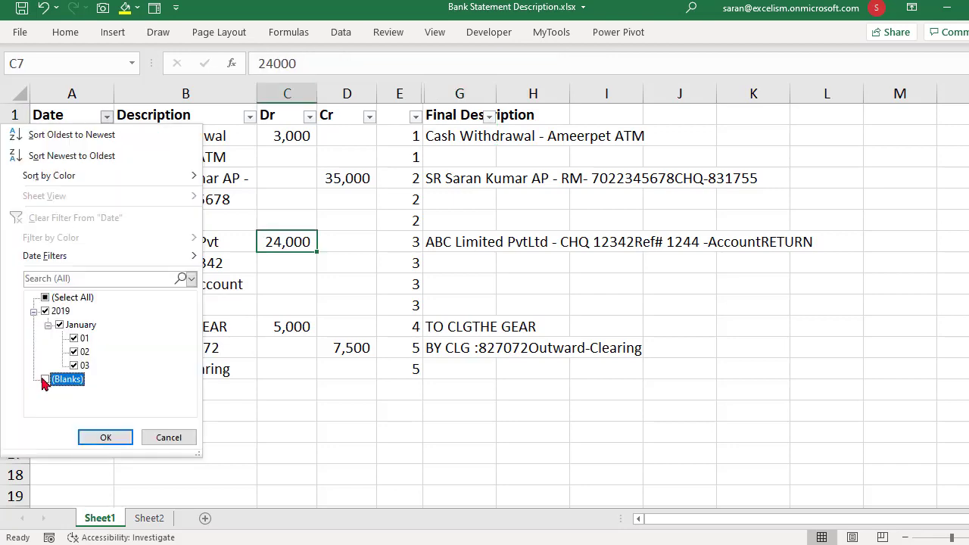
{"action": "left_click", "coordinate": [117, 443]}
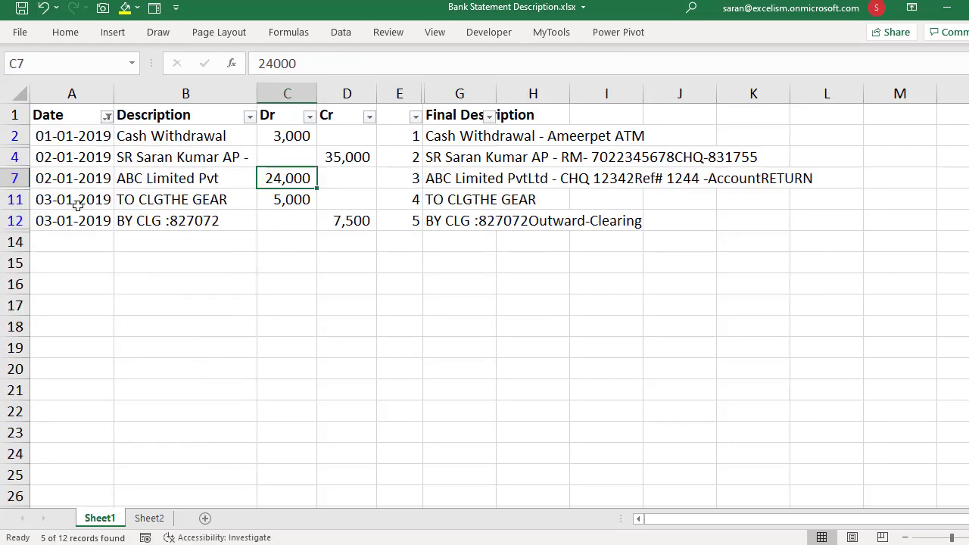
{"action": "left_click_drag", "start_coordinate": [66, 118], "coordinate": [417, 216]}
{"action": "key", "text": "ctrl+c"}
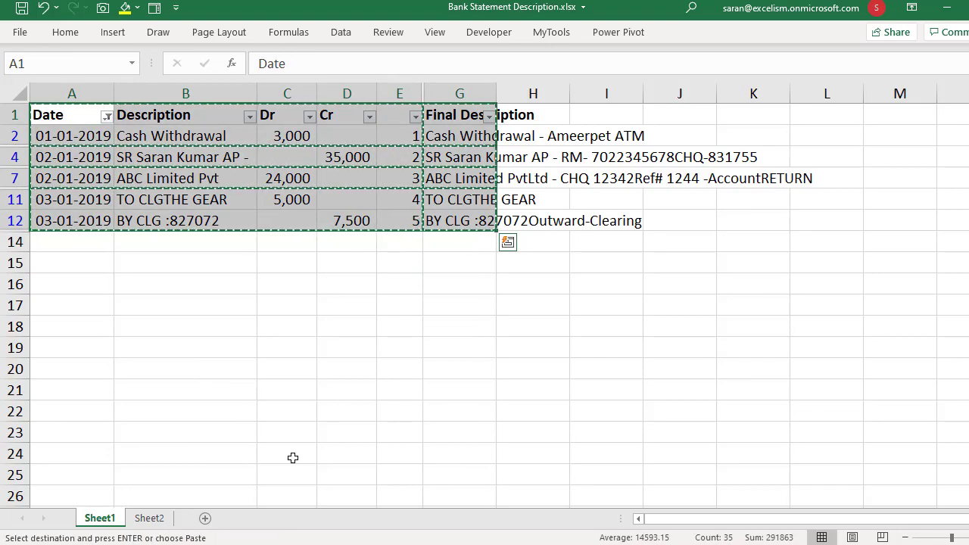
{"action": "left_click", "coordinate": [203, 520]}
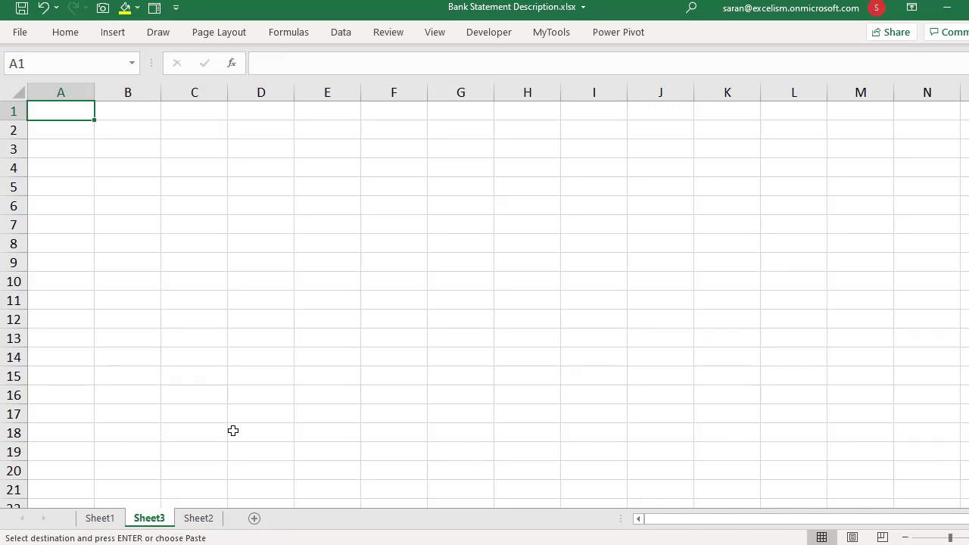
Paste the copied table into Sheet3 A1 and autofit its columns.
{"action": "key", "text": "ctrl+v"}
{"action": "key", "text": "alt+h"}
{"action": "key", "text": "o"}
{"action": "key", "text": "i"}
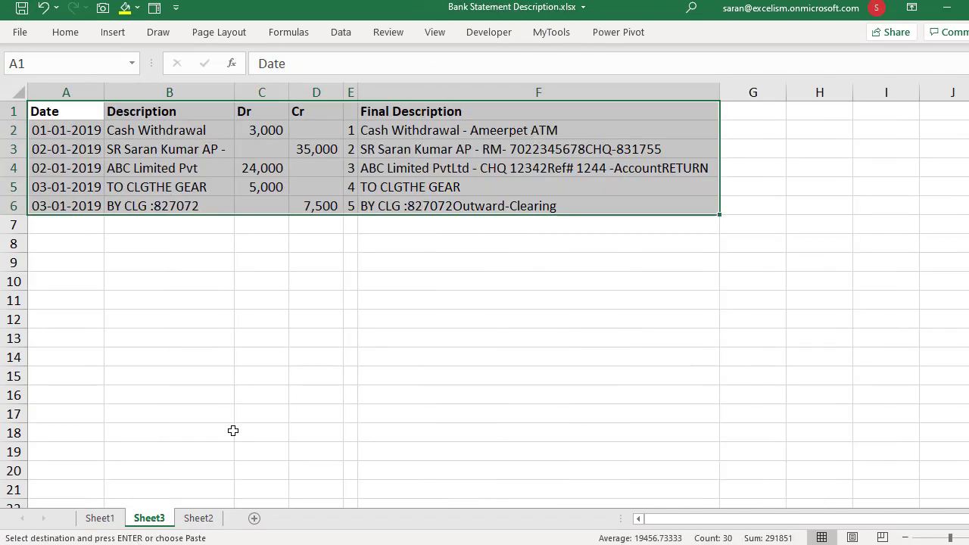
Move the Final Description values F1:F6 over column B and autofit it.
{"action": "key", "text": "Right"}
{"action": "key", "text": "Right"}
{"action": "key", "text": "Right"}
{"action": "key", "text": "Right"}
{"action": "key", "text": "Right"}
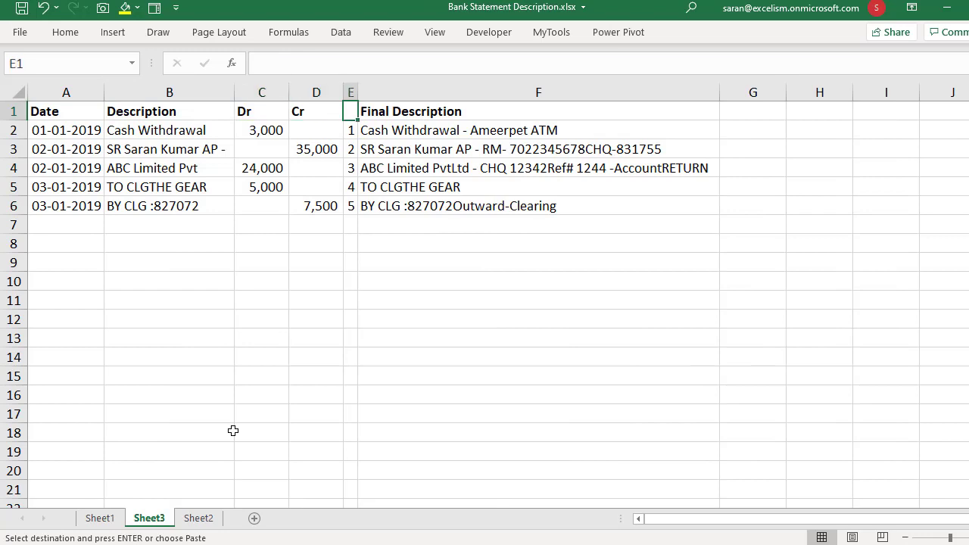
{"action": "key", "text": "ctrl+shift+Down"}
{"action": "key", "text": "Left"}
{"action": "key", "text": "Left"}
{"action": "key", "text": "Left"}
{"action": "key", "text": "Left"}
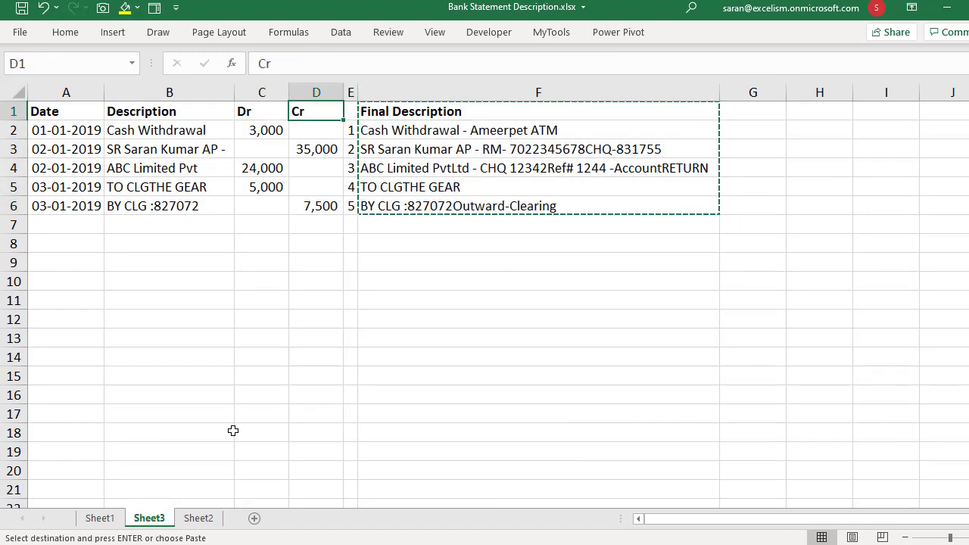
{"action": "key", "text": "Return"}
{"action": "key", "text": "alt+h"}
{"action": "key", "text": "o"}
{"action": "key", "text": "i"}
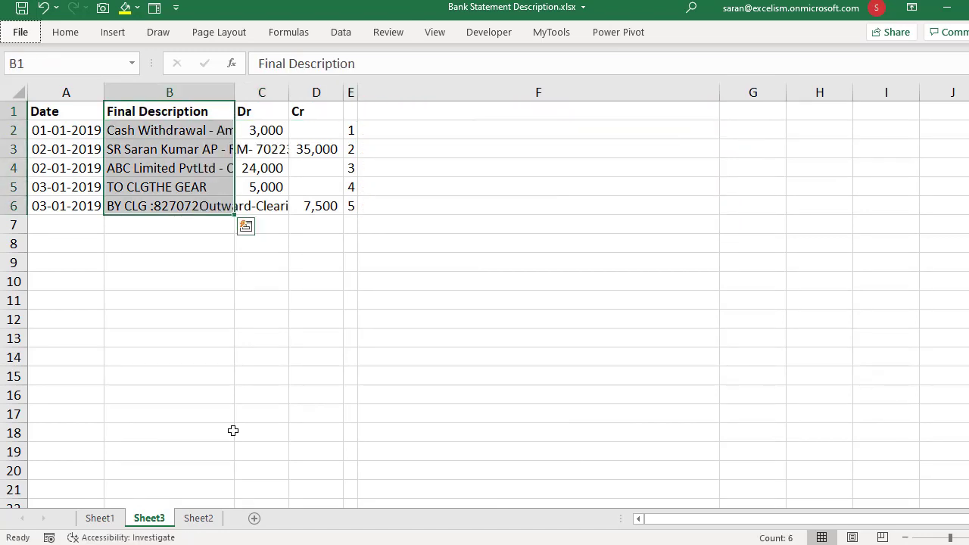
{"action": "left_click", "coordinate": [243, 112]}
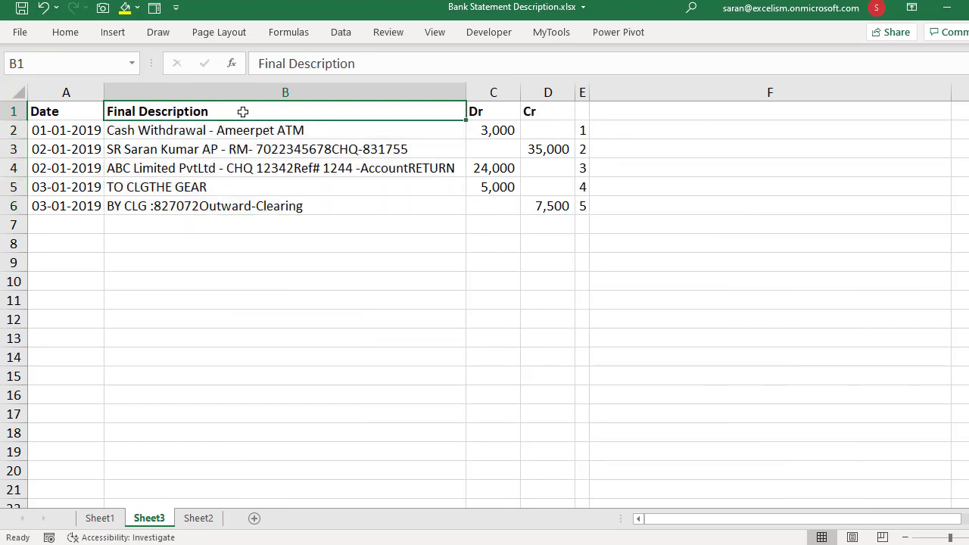
Delete helper column E, select the finished A1:D6 table, and return to Sheet1.
{"action": "left_click", "coordinate": [582, 92]}
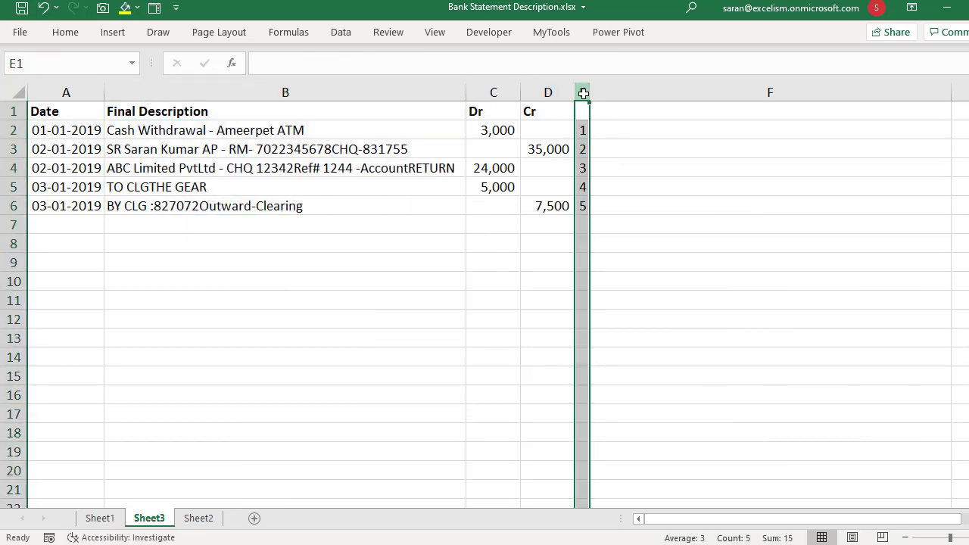
{"action": "key", "text": "ctrl+minus"}
{"action": "key", "text": "Left"}
{"action": "key", "text": "ctrl+Left"}
{"action": "key", "text": "ctrl+shift+End"}
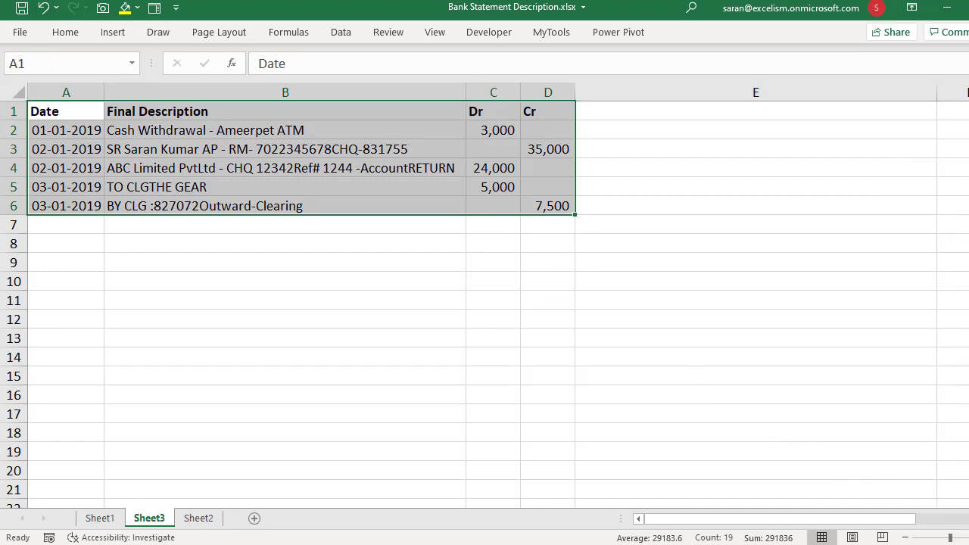
{"action": "key", "text": "ctrl+Page_Up"}
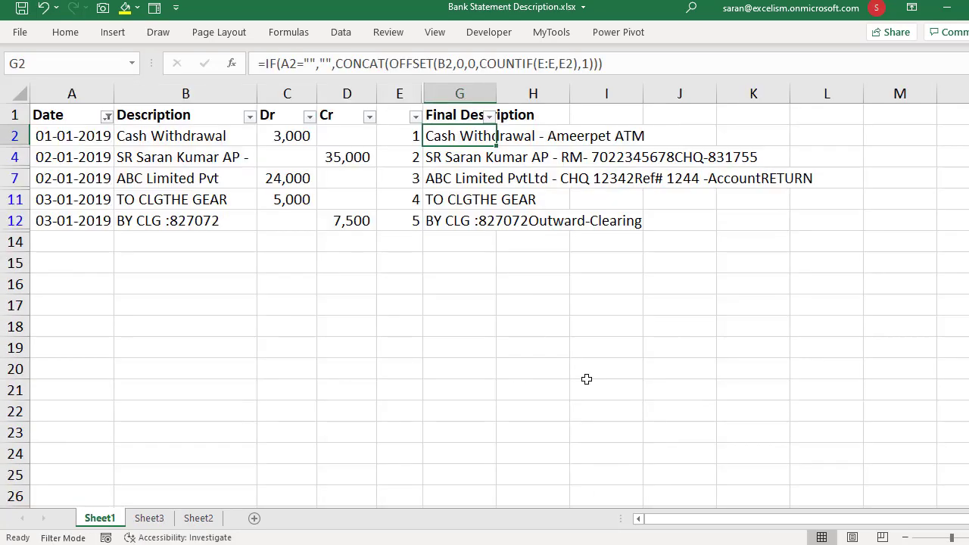